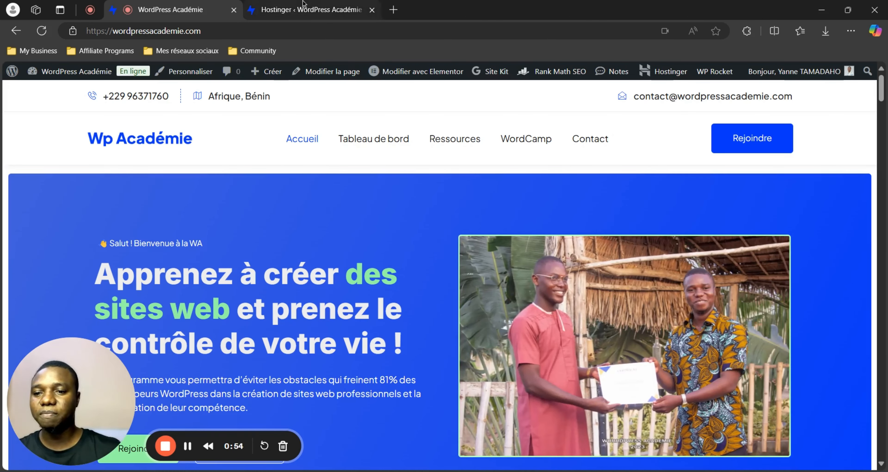
Step: Switch to the WordPress admin tab and open Hostinger's AI content creator (Créateur de contenu IA)
{"action": "left_click", "coordinate": [307, 9]}
{"action": "mouse_move", "coordinate": [92, 182]}
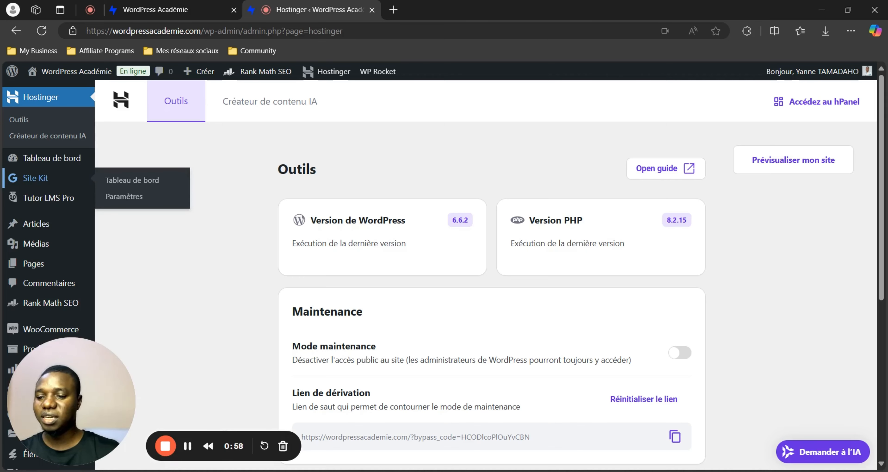
{"action": "mouse_move", "coordinate": [43, 225]}
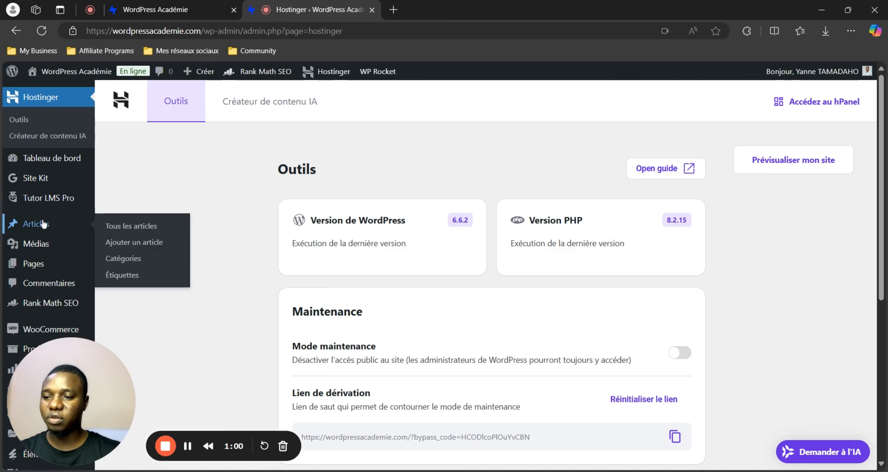
{"action": "left_click", "coordinate": [65, 137]}
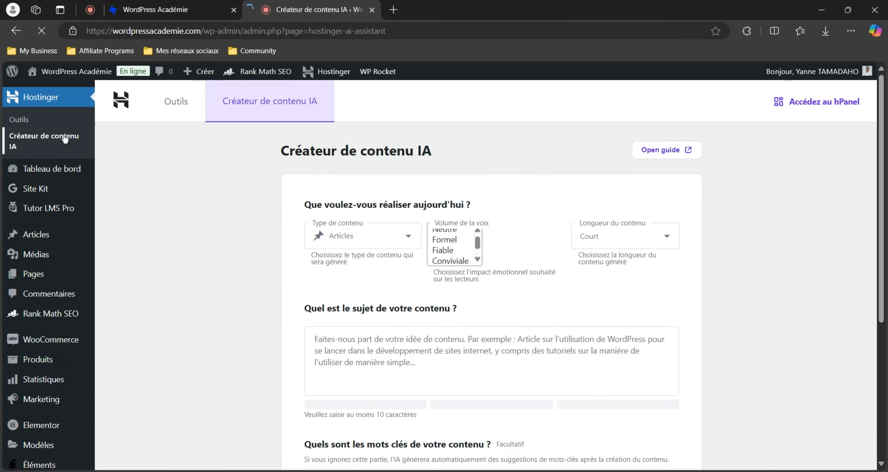
Step: Configure the content options: type Articles, only the tones Formel, Fiable and Conviviale, and length Longues
{"action": "left_click", "coordinate": [363, 238]}
{"action": "left_click", "coordinate": [364, 239]}
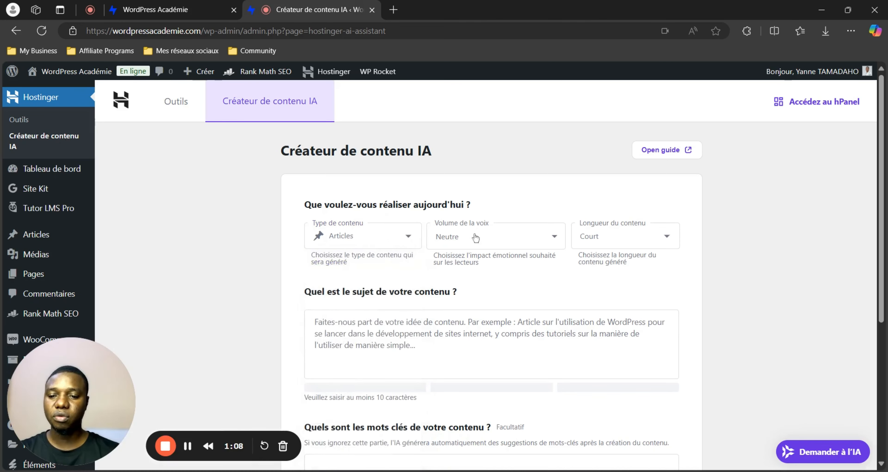
{"action": "left_click", "coordinate": [532, 239]}
{"action": "left_click", "coordinate": [452, 304]}
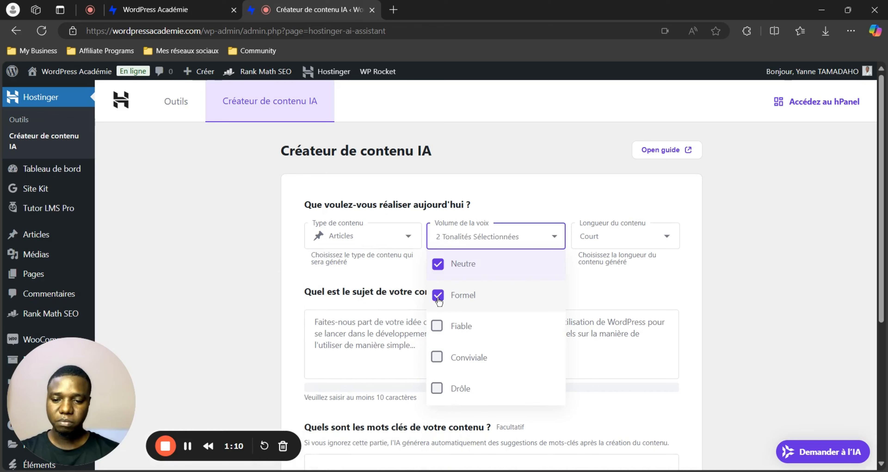
{"action": "left_click", "coordinate": [437, 264]}
{"action": "left_click", "coordinate": [437, 325]}
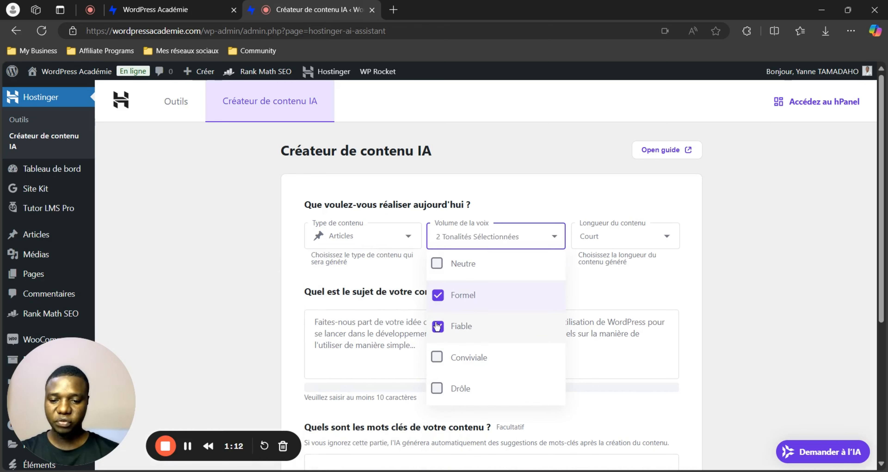
{"action": "left_click", "coordinate": [438, 355]}
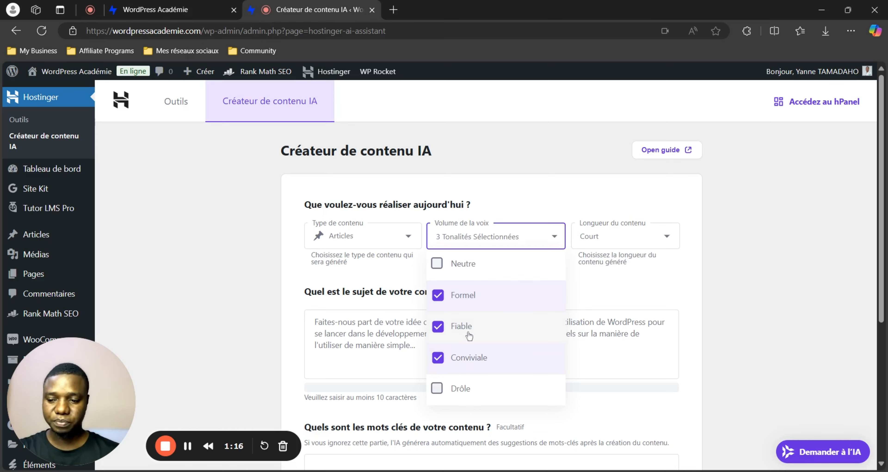
{"action": "left_click", "coordinate": [635, 237]}
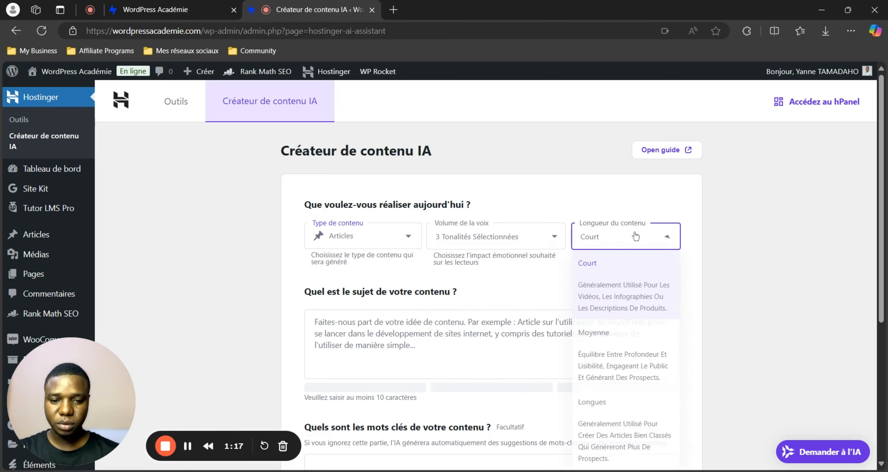
{"action": "left_click", "coordinate": [613, 424]}
Step: Enter "Les 17 stratégies pour monétiser sa compétence en Développement WordPress" as the main idea, keeping the capital D
{"action": "left_click", "coordinate": [433, 327]}
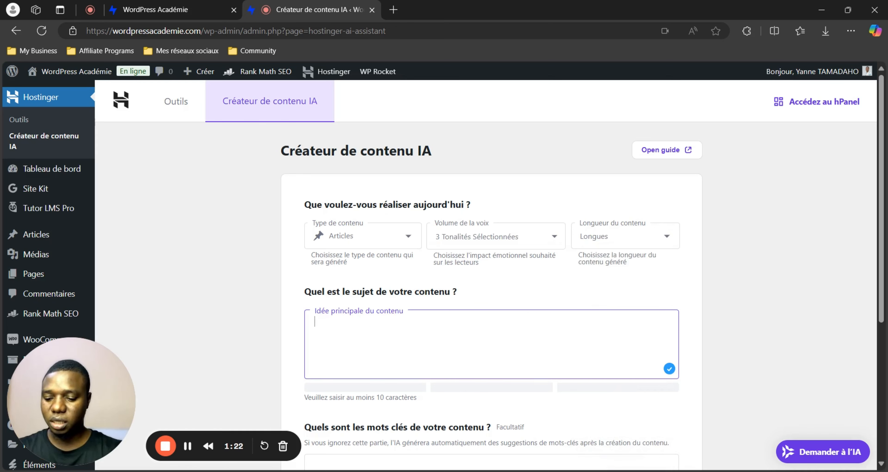
{"action": "type", "text": "Les "}
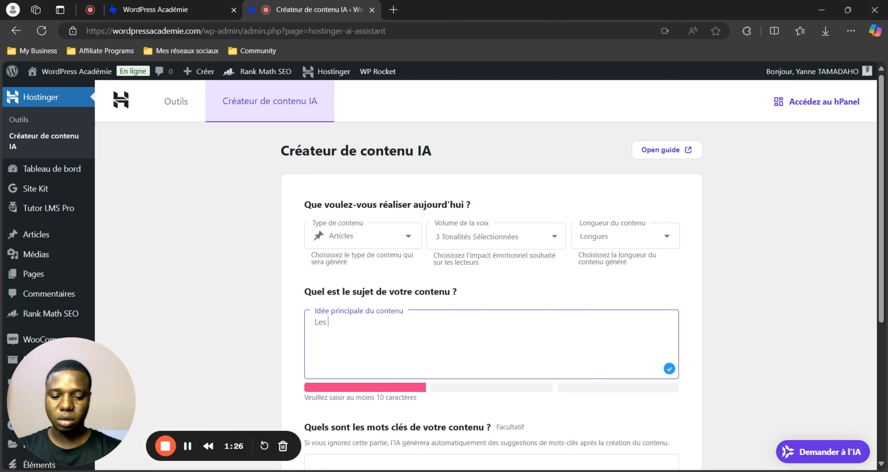
{"action": "type", "text": "17 st"}
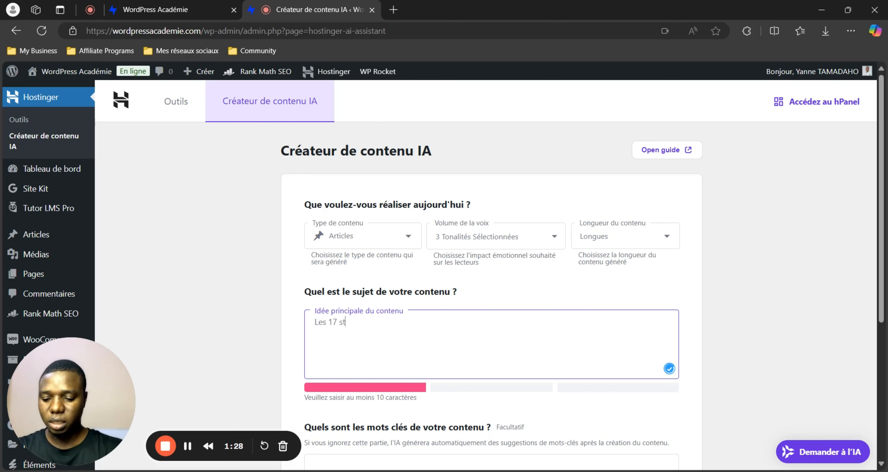
{"action": "type", "text": "ratégies po"}
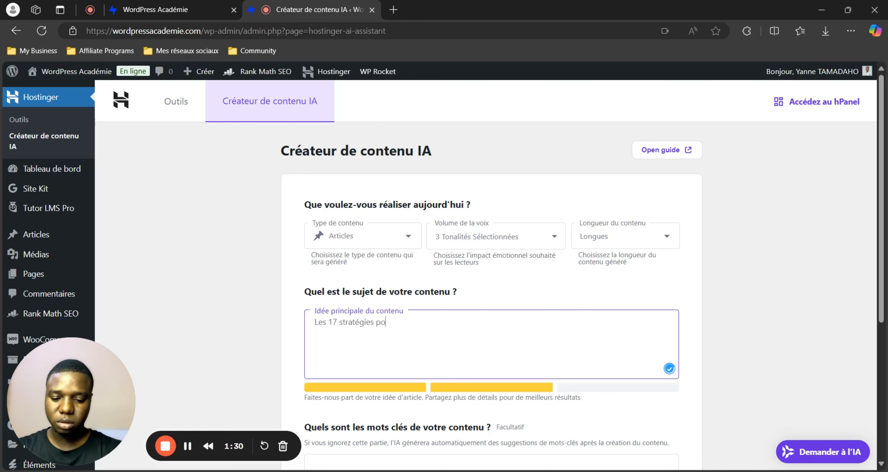
{"action": "type", "text": "ur mon"}
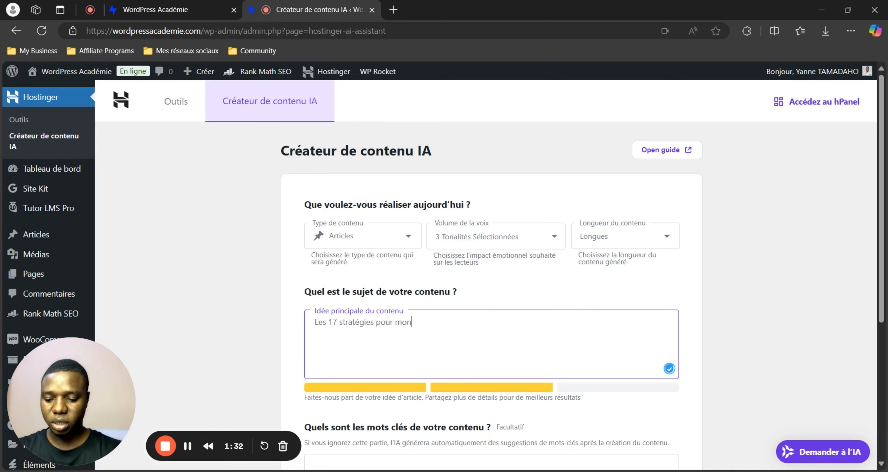
{"action": "type", "text": "étiser "}
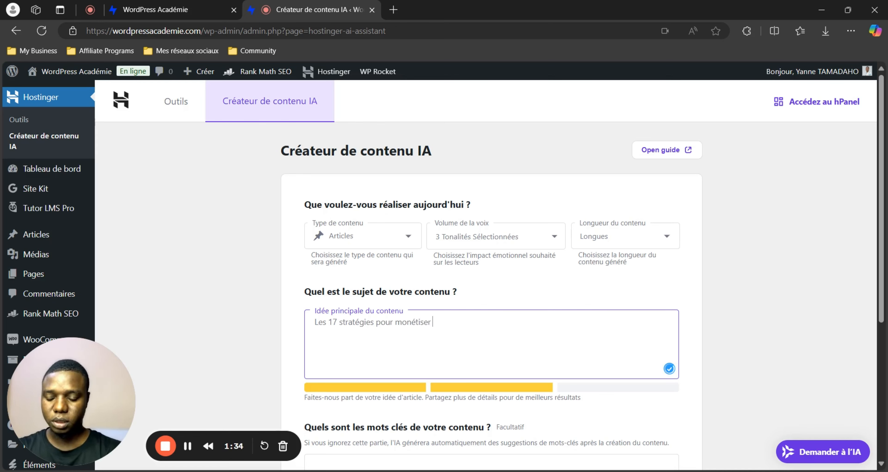
{"action": "type", "text": "sa comp"}
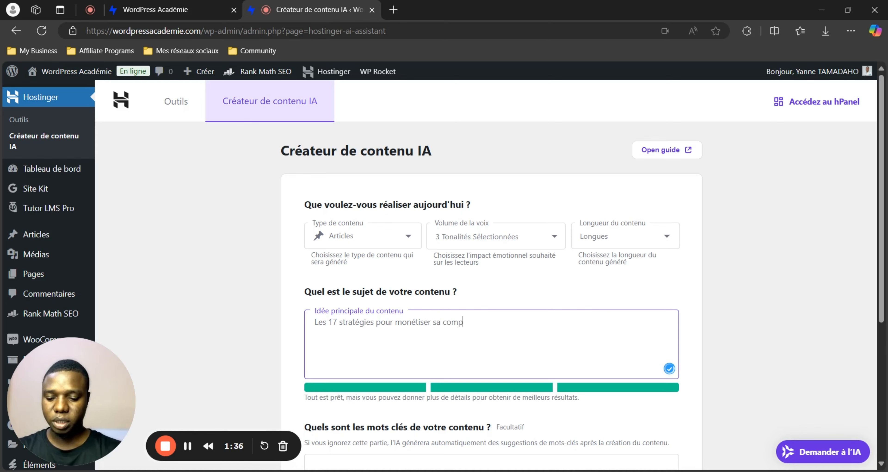
{"action": "type", "text": "étence"}
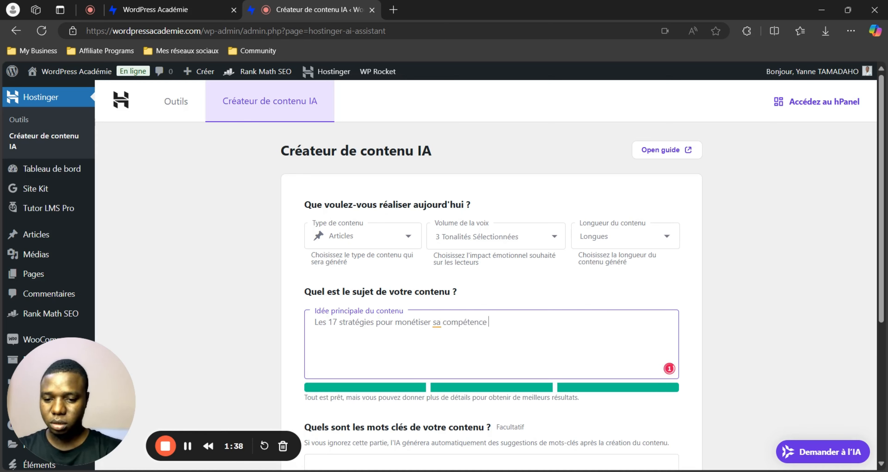
{"action": "type", "text": "tence en Déve"}
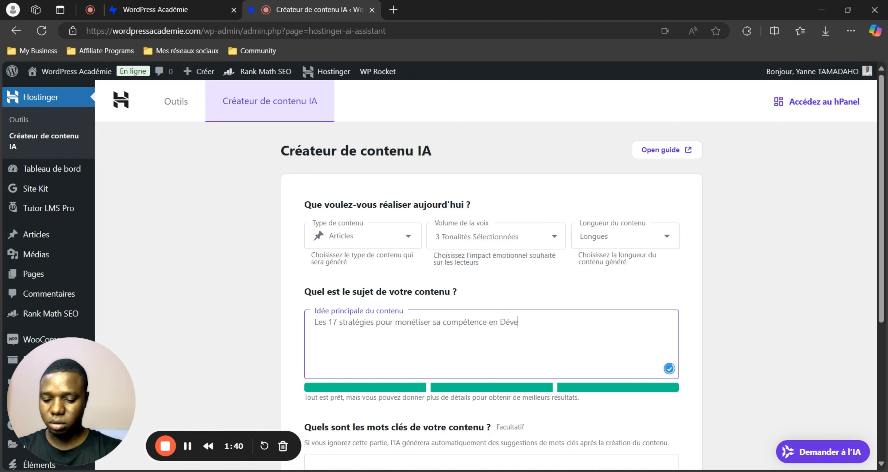
{"action": "type", "text": "loe"}
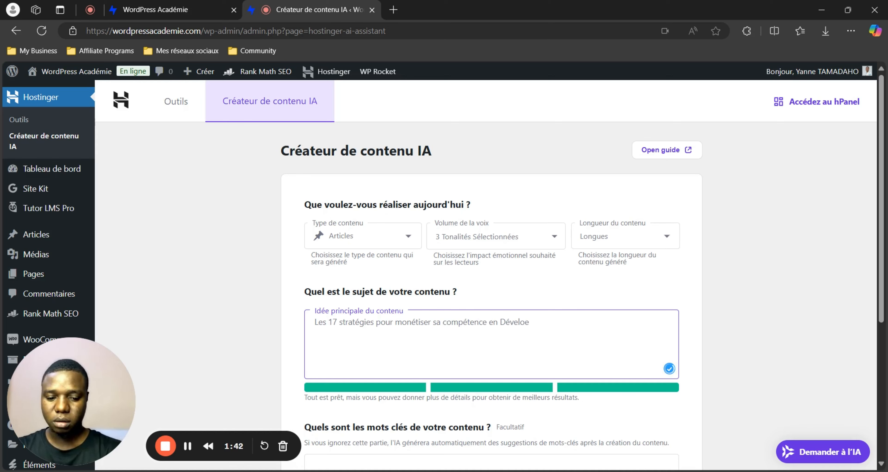
{"action": "key", "text": "BackSpace"}
{"action": "type", "text": "ppement W"}
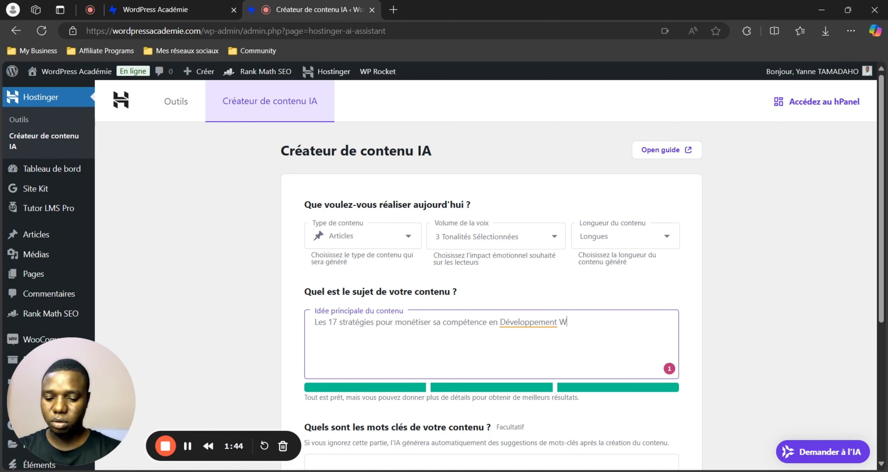
{"action": "type", "text": "ordPress"}
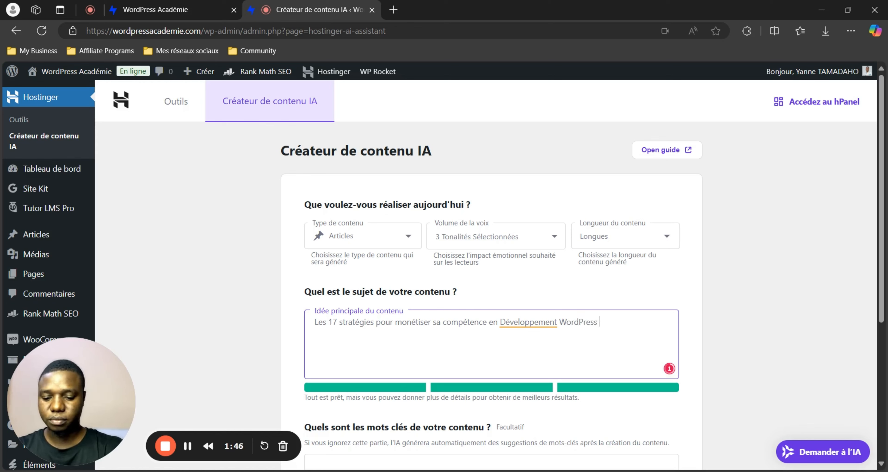
{"action": "left_click", "coordinate": [527, 323]}
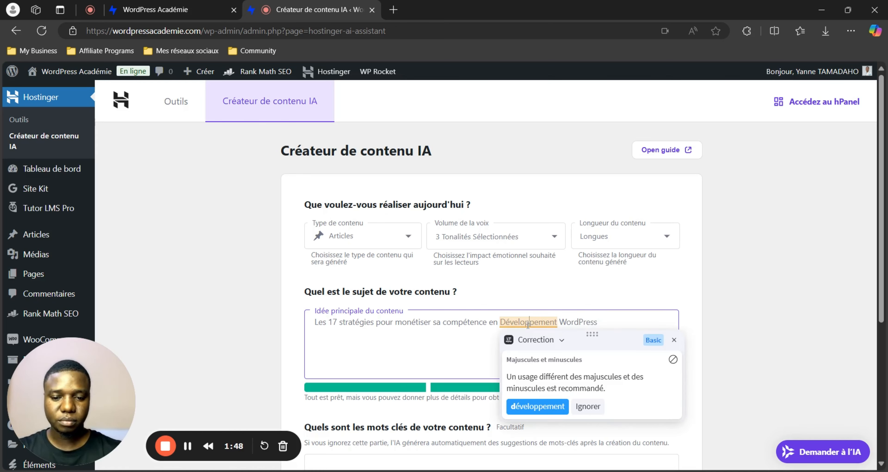
{"action": "left_click", "coordinate": [452, 352]}
Step: Add the keywords "Revenus" and "WordPress" and generate the content
{"action": "scroll", "coordinate": [602, 334], "scroll_direction": "down", "scroll_amount": 3}
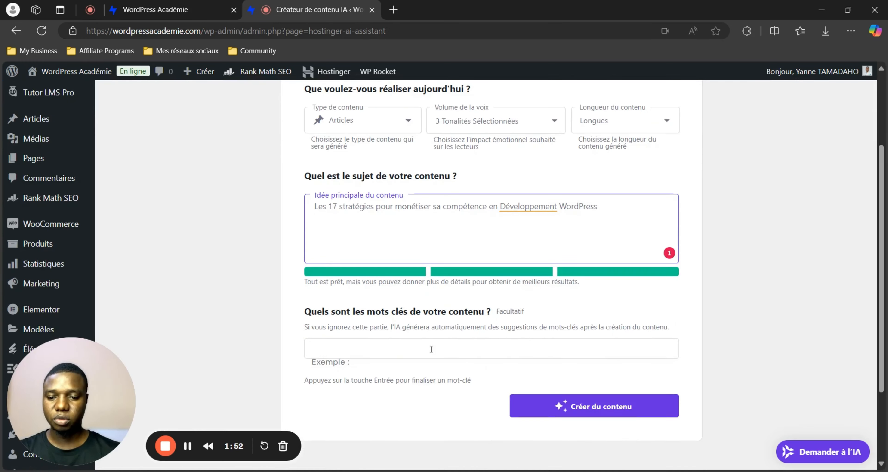
{"action": "left_click", "coordinate": [416, 347]}
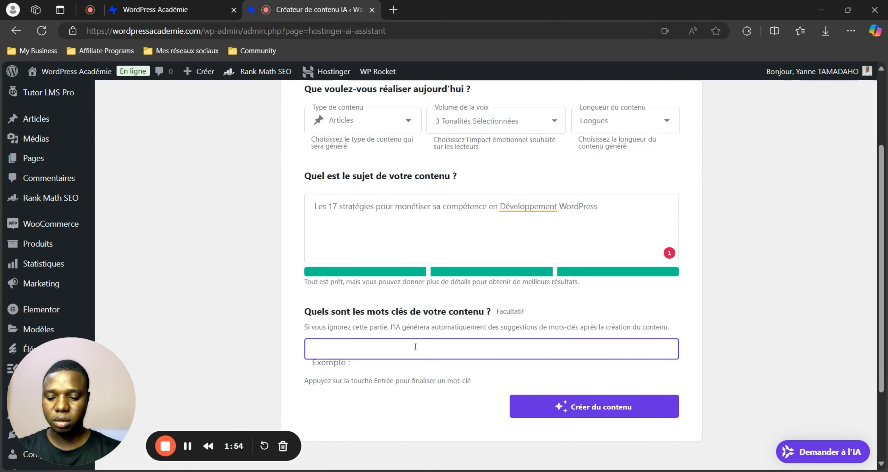
{"action": "type", "text": "Re"}
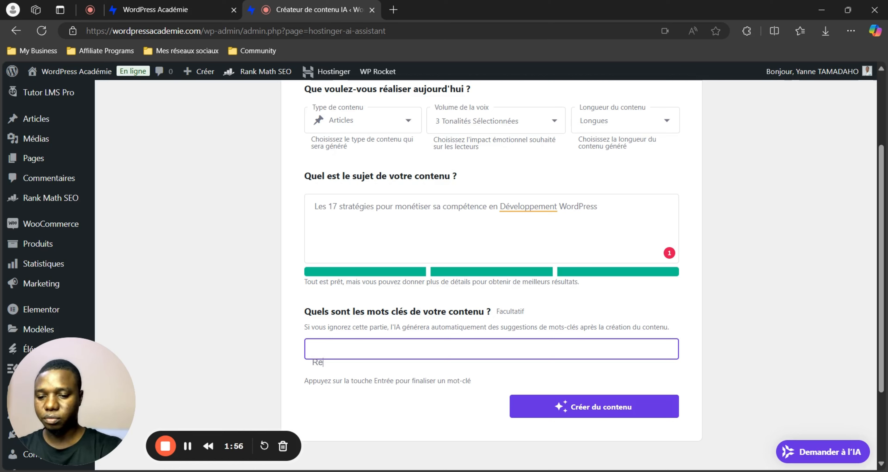
{"action": "type", "text": "venus"}
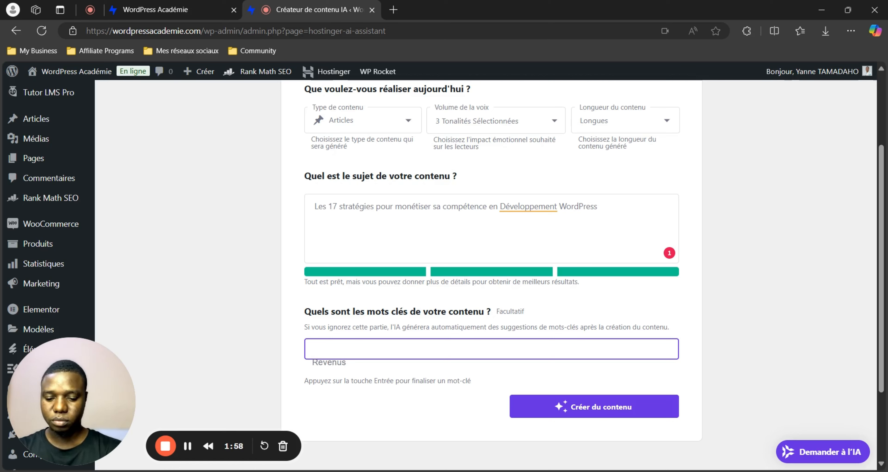
{"action": "key", "text": "Return"}
{"action": "type", "text": "Woer"}
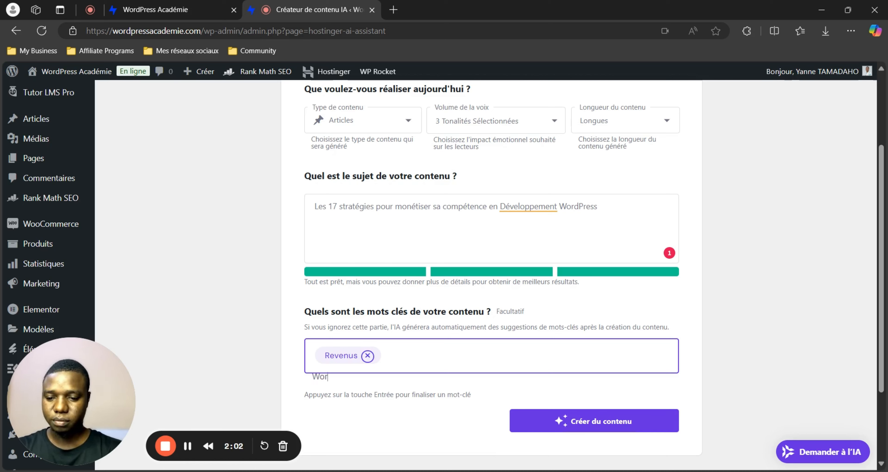
{"action": "type", "text": "dPress"}
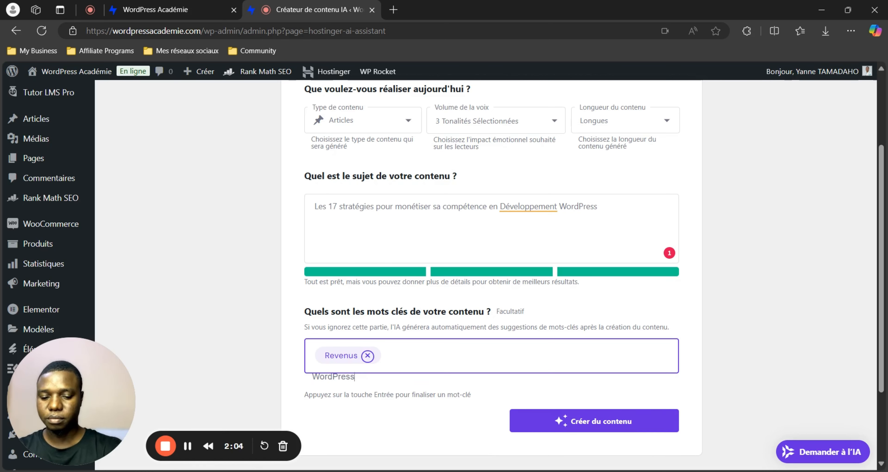
{"action": "key", "text": "Return"}
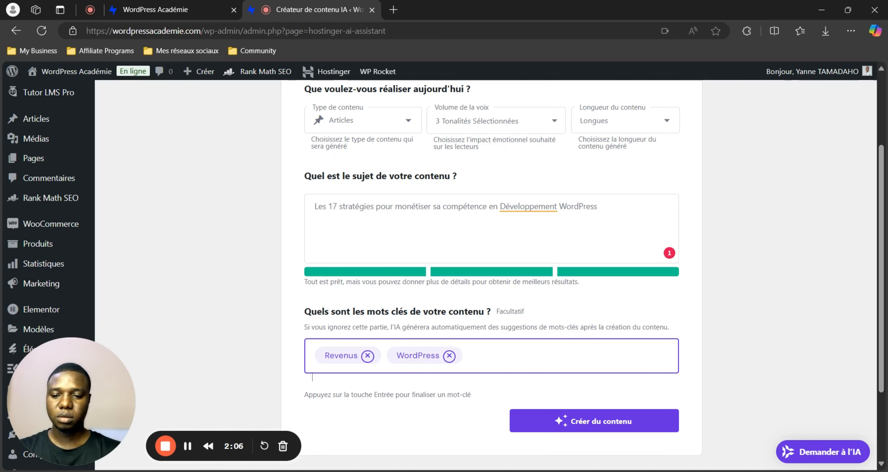
{"action": "left_click", "coordinate": [613, 417]}
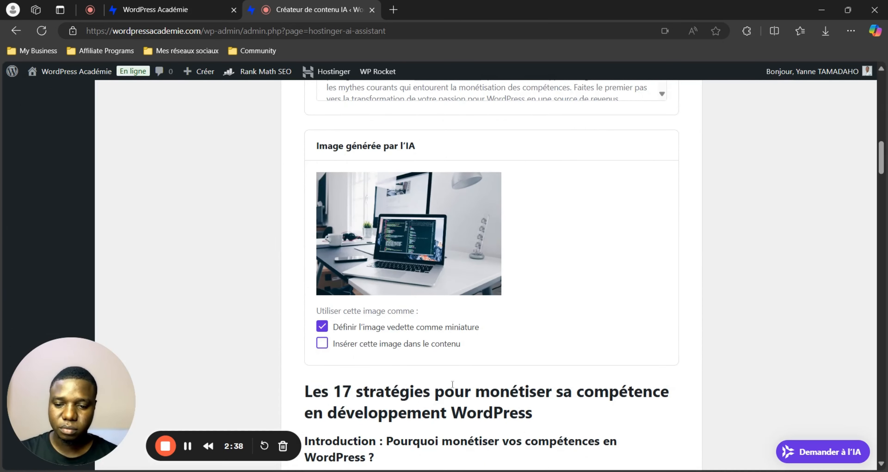
Step: Publish the generated article after reading through to its end, and look over the published page
{"action": "scroll", "coordinate": [610, 299], "scroll_direction": "down", "scroll_amount": 15}
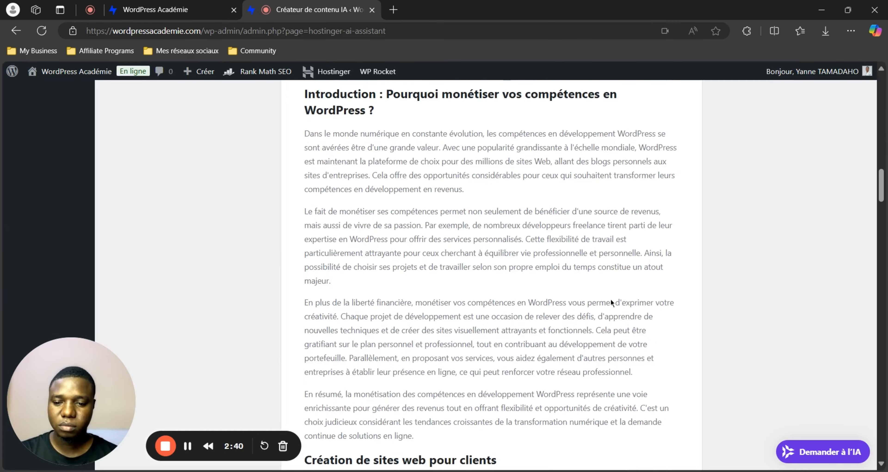
{"action": "scroll", "coordinate": [610, 299], "scroll_direction": "down", "scroll_amount": 20}
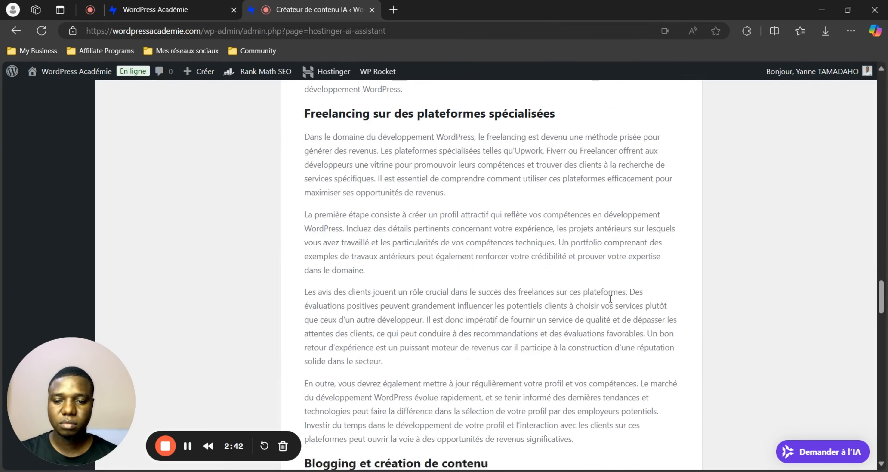
{"action": "scroll", "coordinate": [610, 299], "scroll_direction": "down", "scroll_amount": 15}
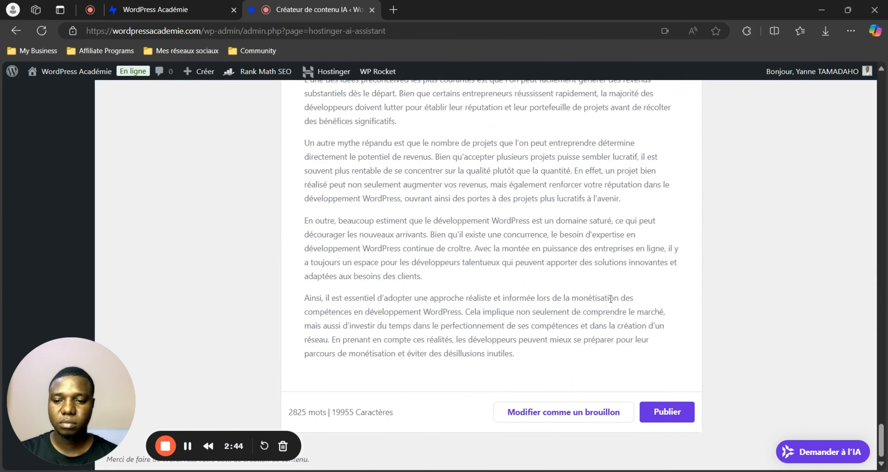
{"action": "left_click", "coordinate": [679, 414]}
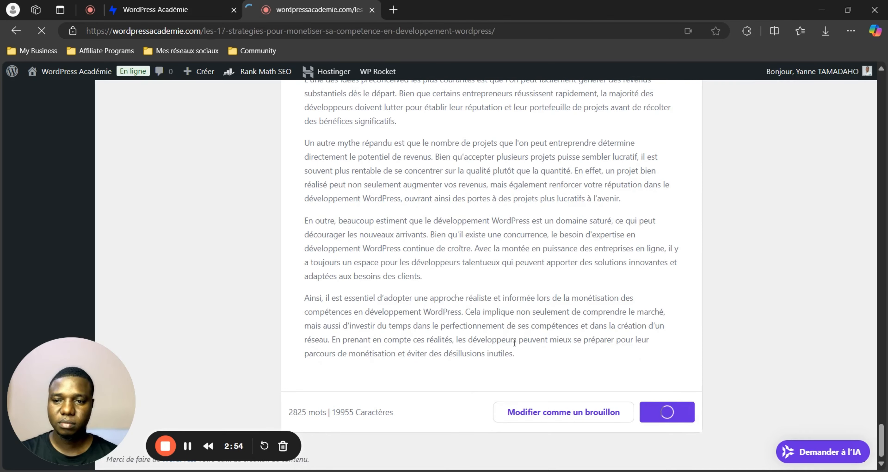
{"action": "scroll", "coordinate": [312, 232], "scroll_direction": "down", "scroll_amount": 15}
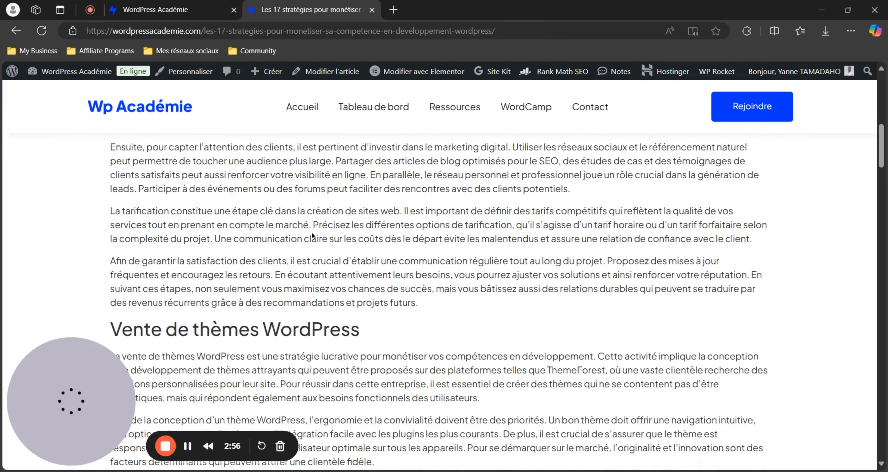
{"action": "scroll", "coordinate": [311, 231], "scroll_direction": "down", "scroll_amount": 20}
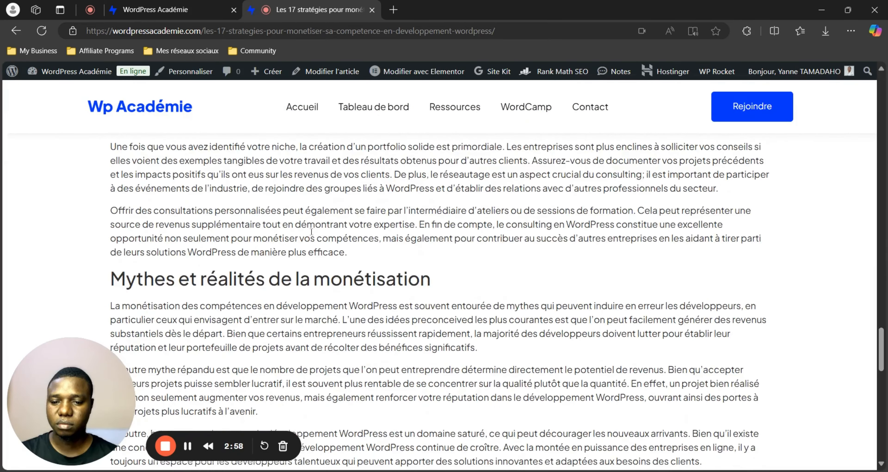
Step: Leave the published article and reopen Hostinger's AI content creator in the WordPress dashboard
{"action": "scroll", "coordinate": [311, 232], "scroll_direction": "up", "scroll_amount": 20}
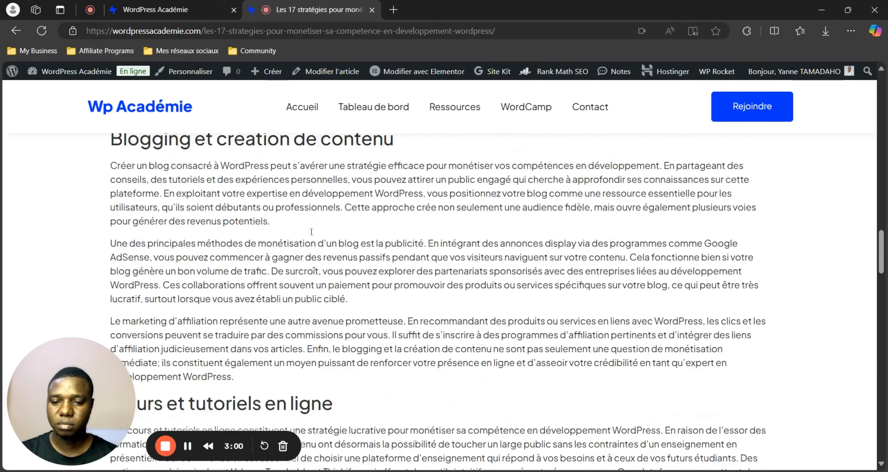
{"action": "scroll", "coordinate": [312, 232], "scroll_direction": "up", "scroll_amount": 15}
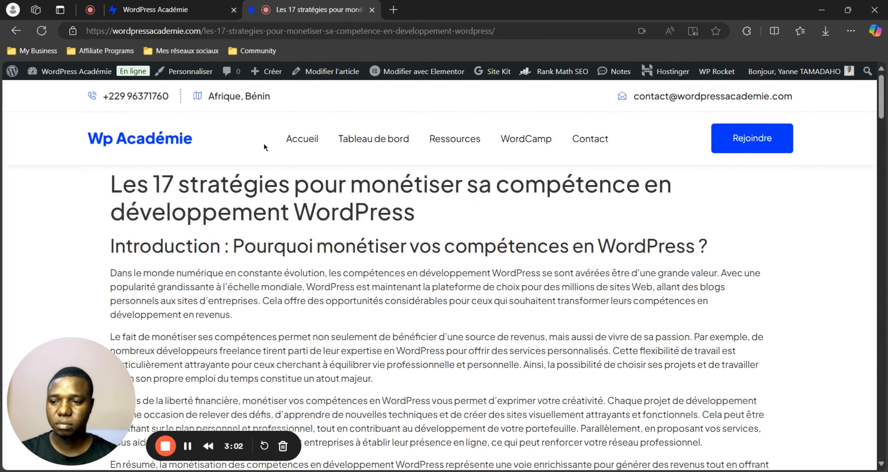
{"action": "mouse_move", "coordinate": [68, 71]}
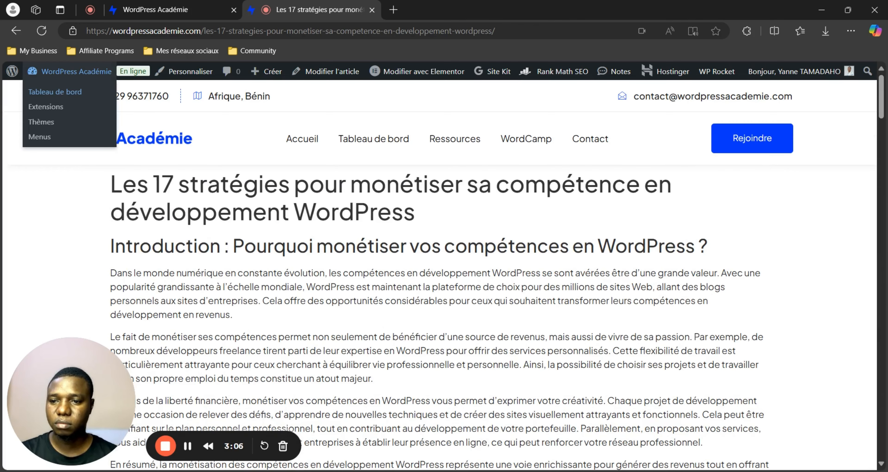
{"action": "mouse_move", "coordinate": [276, 72]}
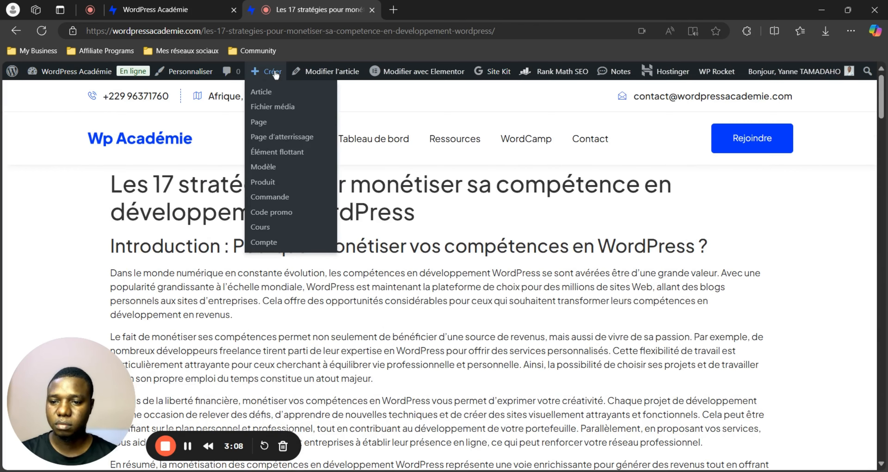
{"action": "left_click", "coordinate": [272, 92]}
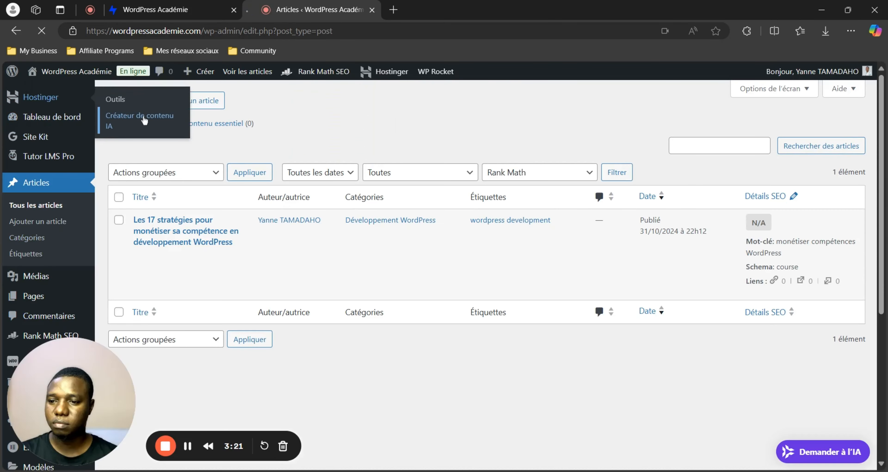
{"action": "left_click", "coordinate": [136, 117]}
Step: Enter "Quels sont les meilleurs constructeurs de page sur WordPress ?" as the main idea of the content
{"action": "type", "text": "Comment"}
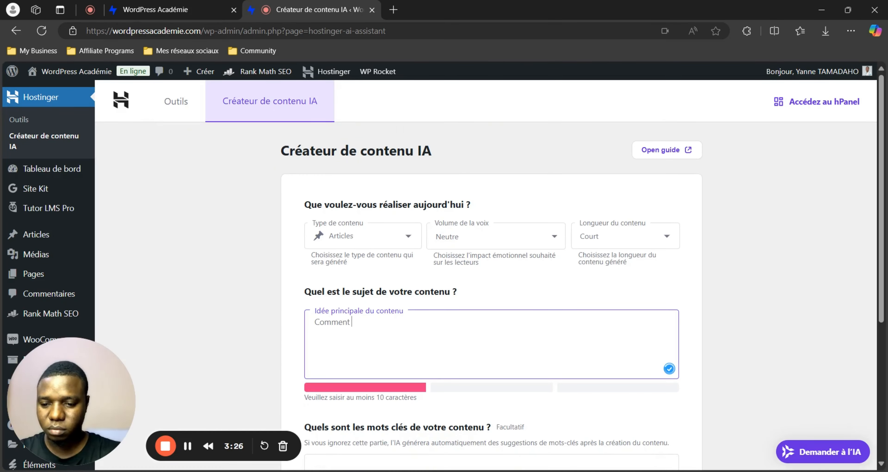
{"action": "key", "text": "BackSpace"}
{"action": "key", "text": "BackSpace"}
{"action": "key", "text": "BackSpace"}
{"action": "key", "text": "BackSpace"}
{"action": "key", "text": "BackSpace"}
{"action": "key", "text": "BackSpace"}
{"action": "key", "text": "BackSpace"}
{"action": "type", "text": "Quels sont les meilleurs constructe"}
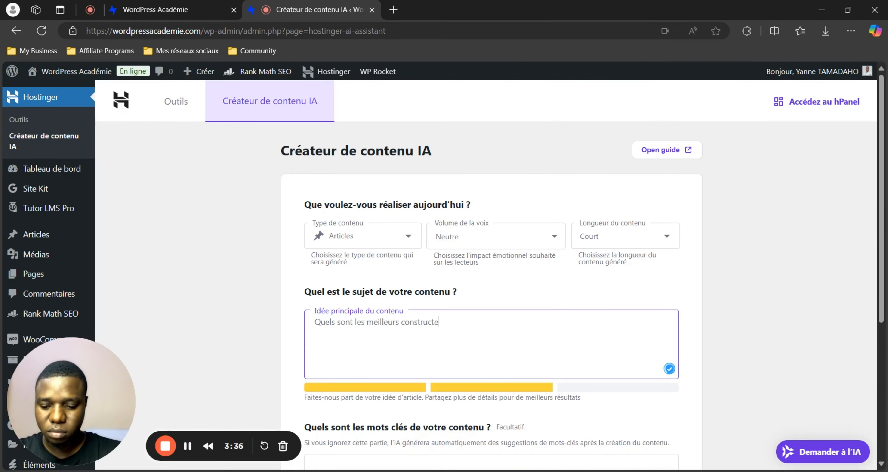
{"action": "type", "text": "urs de page sur WordPress ?"}
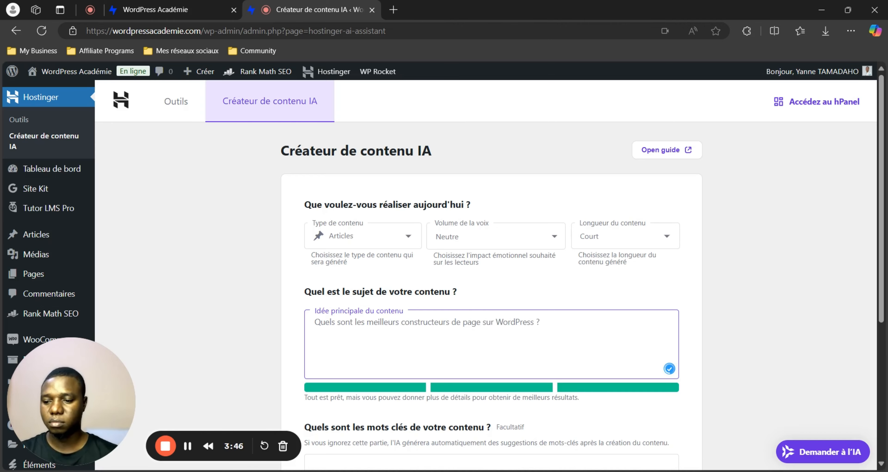
Step: Generate the page builder article with the default options and no keywords, and publish it
{"action": "scroll", "coordinate": [464, 349], "scroll_direction": "down", "scroll_amount": 3}
{"action": "left_click", "coordinate": [464, 349]}
{"action": "left_click", "coordinate": [592, 412]}
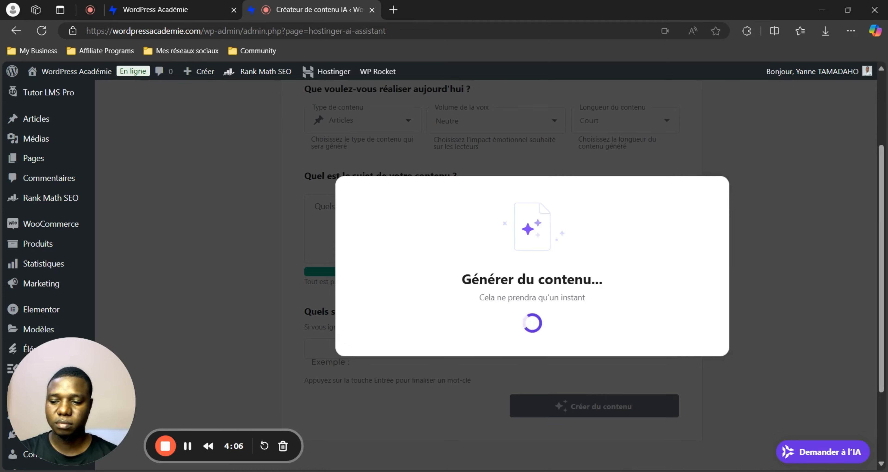
{"action": "scroll", "coordinate": [547, 314], "scroll_direction": "down", "scroll_amount": 12}
{"action": "scroll", "coordinate": [547, 314], "scroll_direction": "down", "scroll_amount": 10}
{"action": "left_click", "coordinate": [677, 411]}
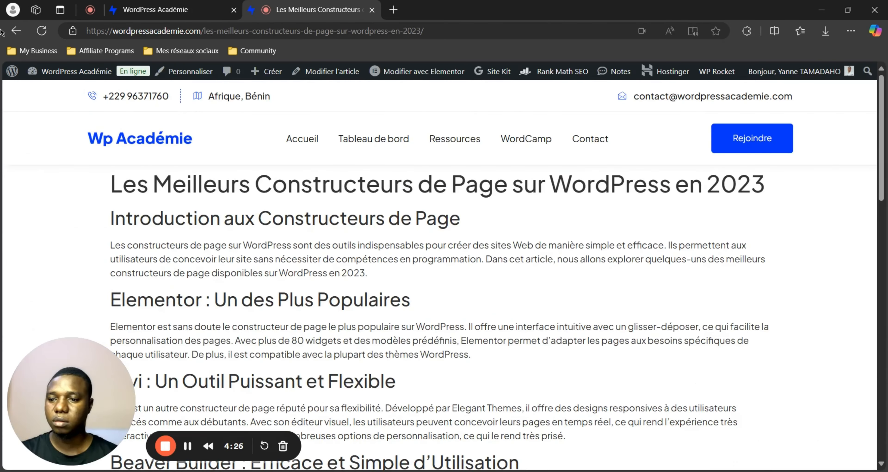
Step: Reopen the AI content creator and set only the tones Formel and Fiable with the length Longues
{"action": "mouse_move", "coordinate": [74, 72]}
{"action": "left_click", "coordinate": [52, 93]}
{"action": "mouse_move", "coordinate": [48, 97]}
{"action": "left_click", "coordinate": [133, 120]}
{"action": "left_click", "coordinate": [465, 236]}
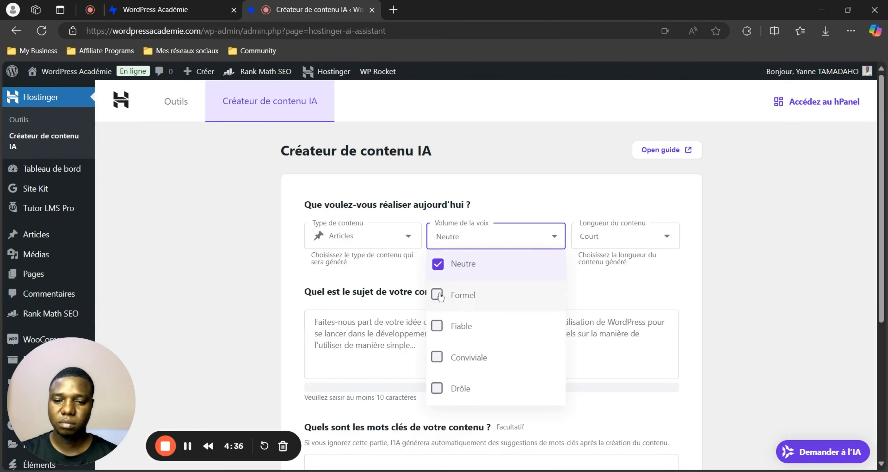
{"action": "left_click", "coordinate": [438, 296]}
{"action": "left_click", "coordinate": [438, 325]}
{"action": "left_click", "coordinate": [438, 264]}
{"action": "left_click", "coordinate": [626, 236]}
{"action": "left_click", "coordinate": [621, 422]}
Step: Enter "Les 3 meilleurs plugins de sécurité sur WordPress" as the main idea of the content
{"action": "left_click", "coordinate": [449, 322]}
{"action": "type", "text": "Les 3 plugins"}
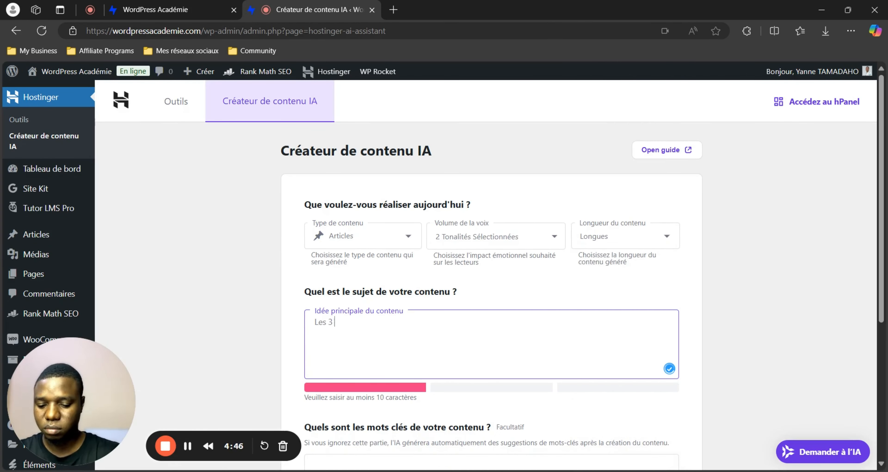
{"action": "type", "text": "s"}
{"action": "left_click", "coordinate": [449, 322]}
{"action": "type", "text": "de s"}
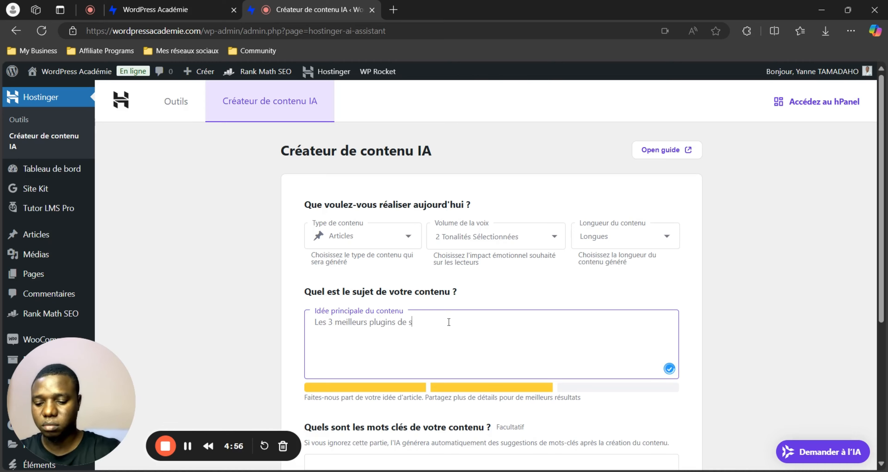
{"action": "type", "text": "écurité sur WordPress"}
Step: Add the keyword "sécurité" and generate the content
{"action": "scroll", "coordinate": [519, 312], "scroll_direction": "down", "scroll_amount": 5}
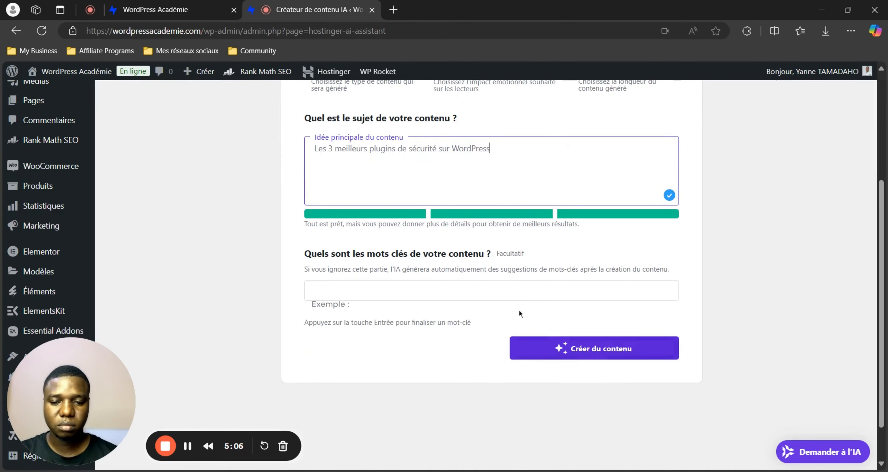
{"action": "left_click", "coordinate": [519, 309]}
{"action": "type", "text": "sécurité"}
{"action": "key", "text": "Return"}
{"action": "left_click", "coordinate": [596, 366]}
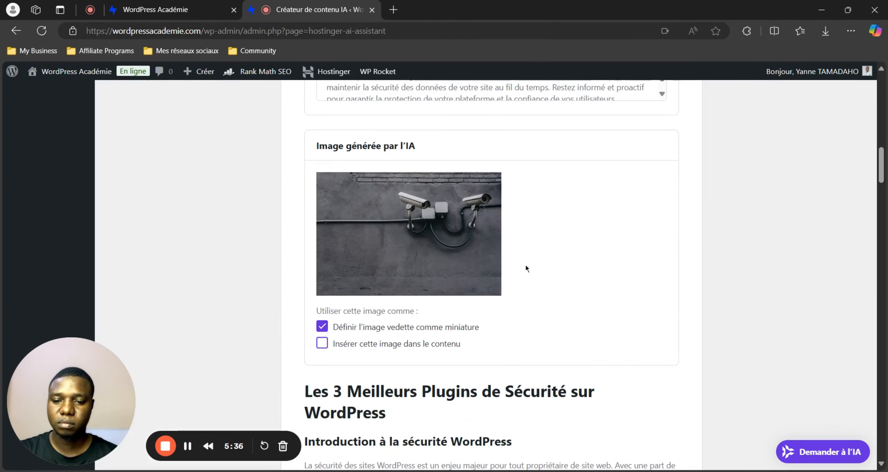
Step: Publish the generated security plugins article and look over the list of all articles in the dashboard
{"action": "scroll", "coordinate": [524, 267], "scroll_direction": "down", "scroll_amount": 20}
{"action": "left_click", "coordinate": [667, 411]}
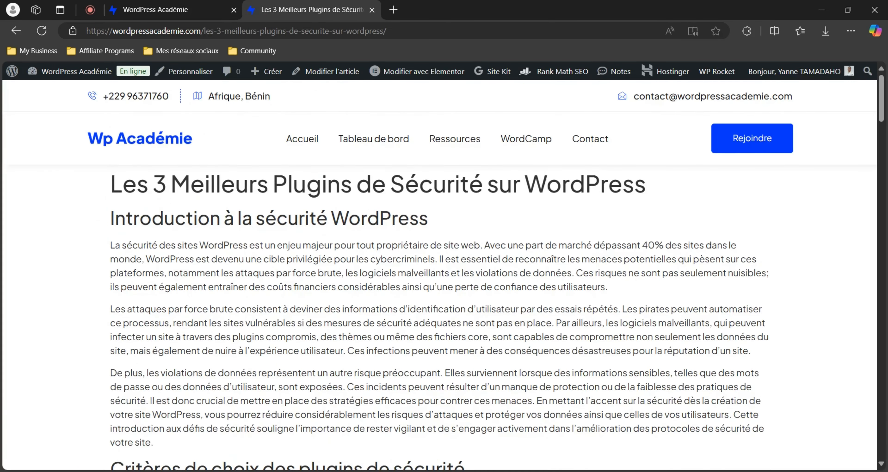
{"action": "mouse_move", "coordinate": [62, 72]}
{"action": "left_click", "coordinate": [60, 103]}
{"action": "left_click", "coordinate": [43, 188]}
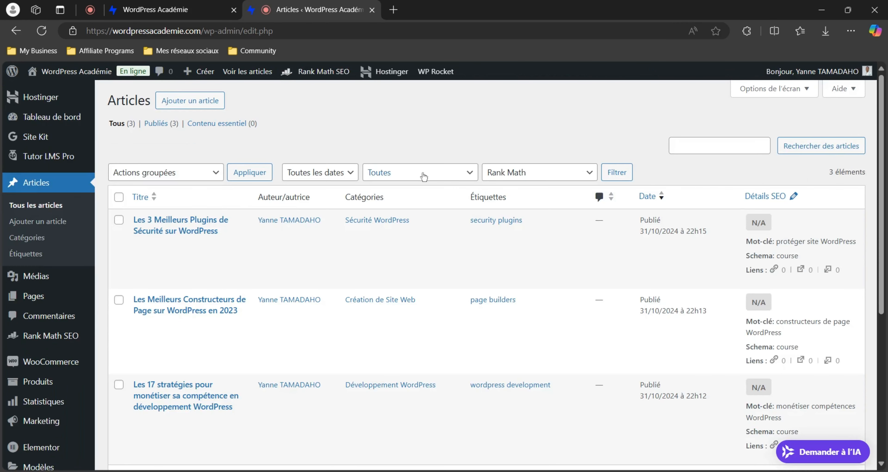
{"action": "scroll", "coordinate": [428, 178], "scroll_direction": "down", "scroll_amount": 2}
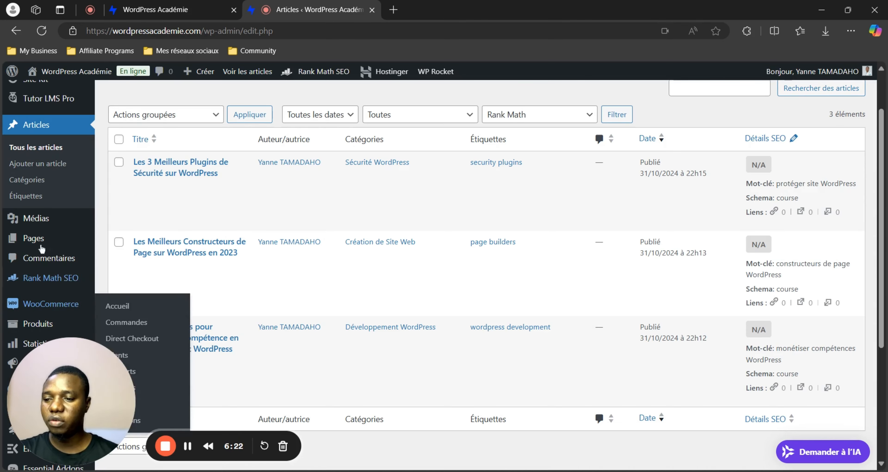
Step: Open the full list of Elementor templates and filter it to the Single Post type
{"action": "scroll", "coordinate": [41, 248], "scroll_direction": "up", "scroll_amount": 3}
{"action": "scroll", "coordinate": [59, 159], "scroll_direction": "down", "scroll_amount": 6}
{"action": "mouse_move", "coordinate": [37, 226]}
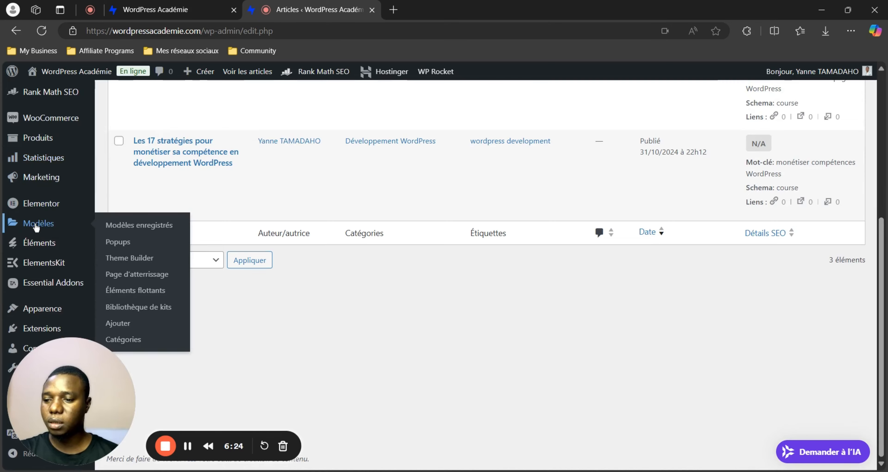
{"action": "left_click", "coordinate": [144, 226]}
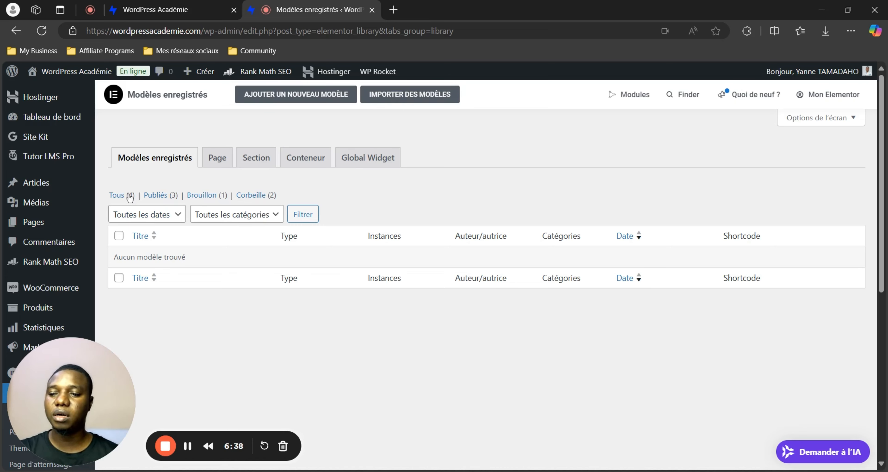
{"action": "left_click", "coordinate": [130, 196]}
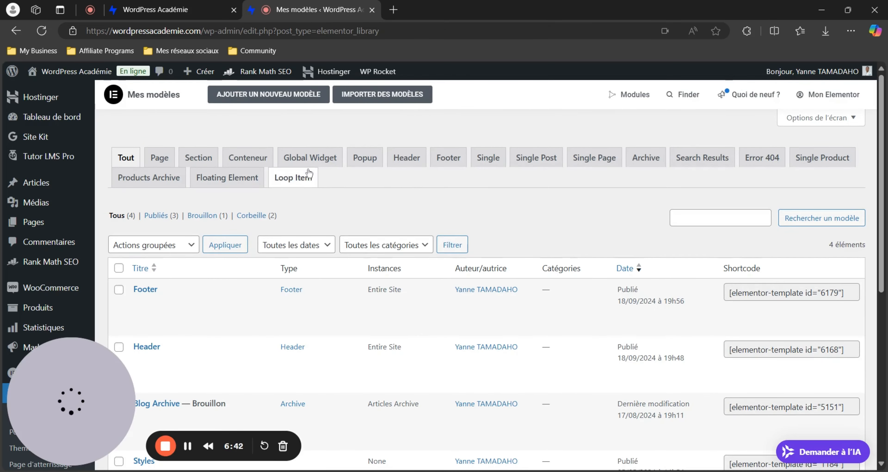
{"action": "left_click", "coordinate": [527, 164]}
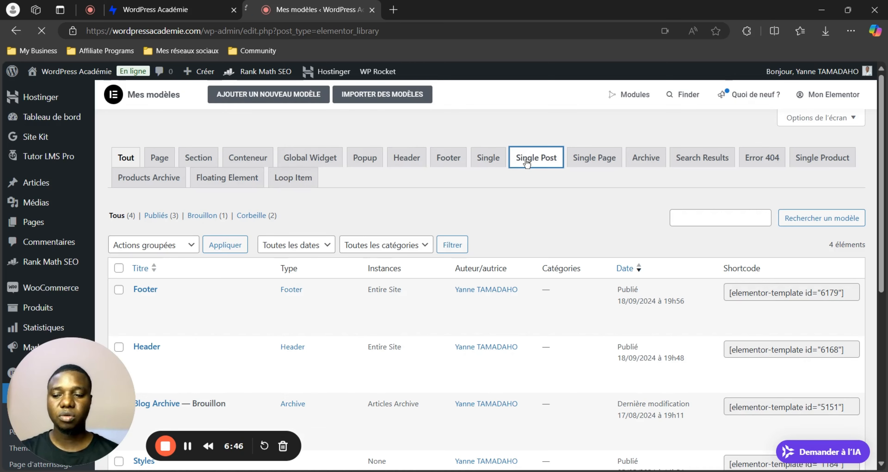
Step: Create a new Single Post template named "Article unique"
{"action": "scroll", "coordinate": [528, 264], "scroll_direction": "down", "scroll_amount": 6}
{"action": "scroll", "coordinate": [511, 217], "scroll_direction": "up", "scroll_amount": 3}
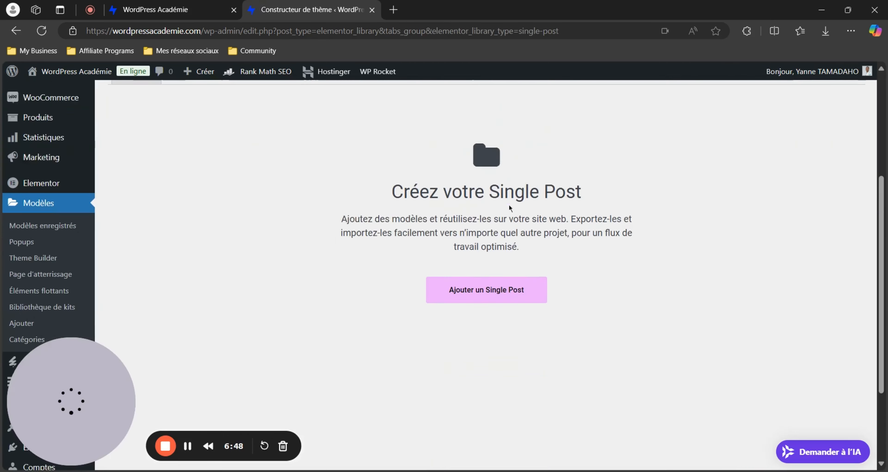
{"action": "left_click", "coordinate": [502, 307]}
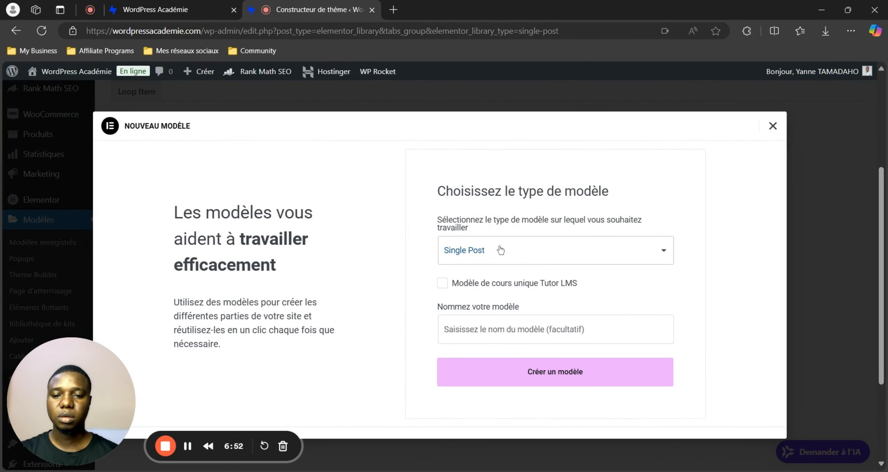
{"action": "left_click", "coordinate": [494, 329]}
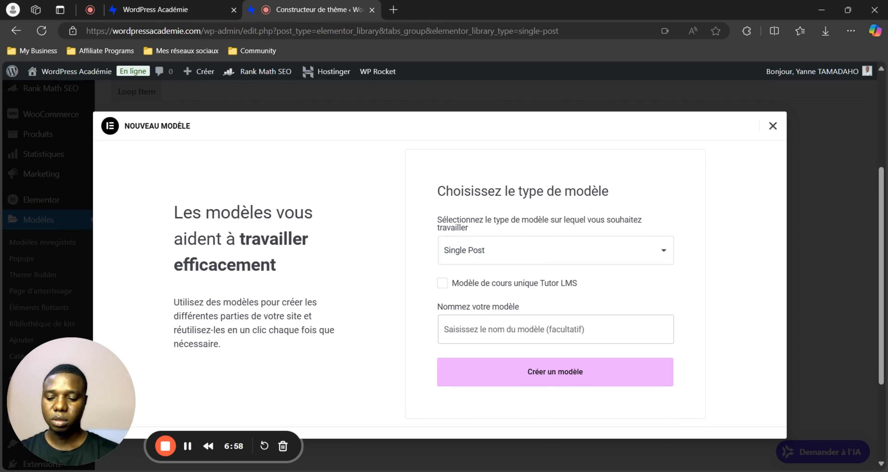
{"action": "type", "text": "Artiste unique"}
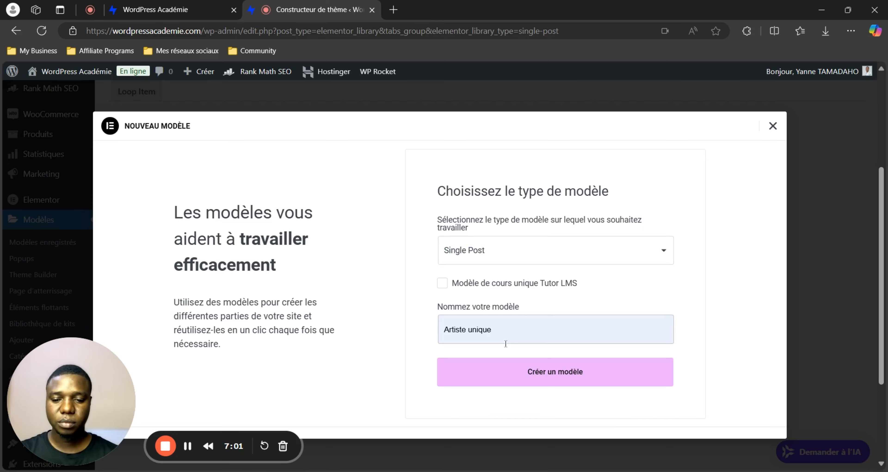
{"action": "left_click", "coordinate": [505, 343]}
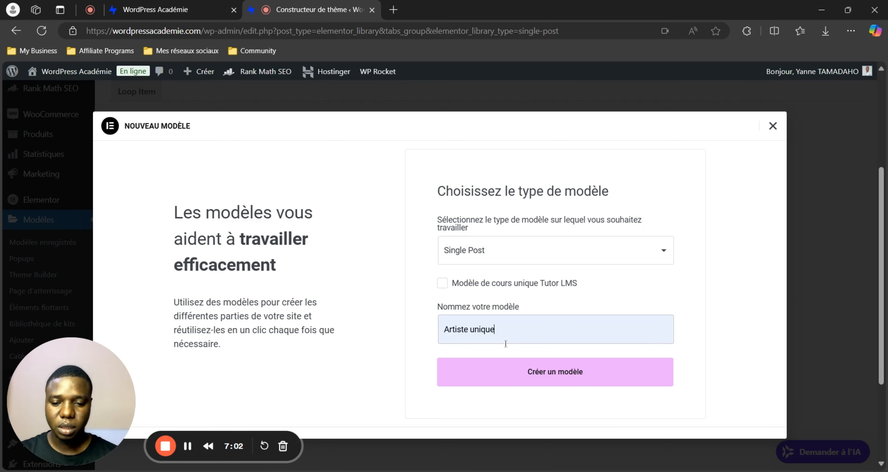
{"action": "left_click", "coordinate": [467, 329]}
{"action": "key", "text": "BackSpace"}
{"action": "key", "text": "BackSpace"}
{"action": "key", "text": "BackSpace"}
{"action": "type", "text": "que"}
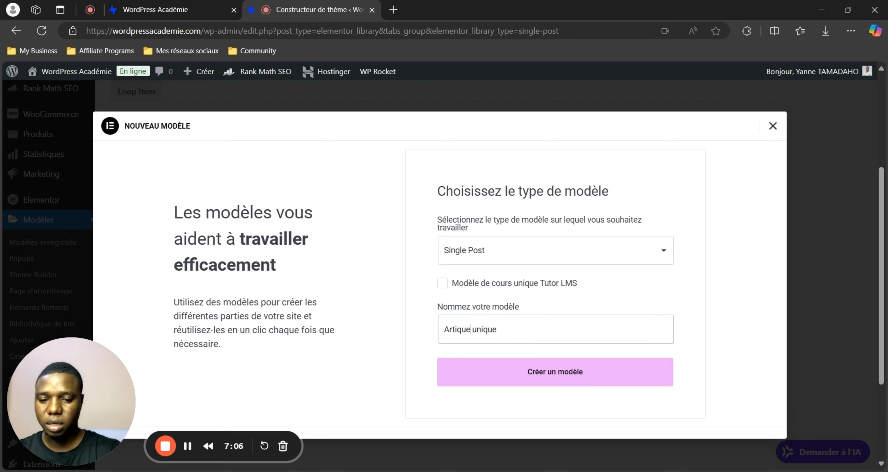
{"action": "key", "text": "BackSpace"}
{"action": "key", "text": "BackSpace"}
{"action": "key", "text": "BackSpace"}
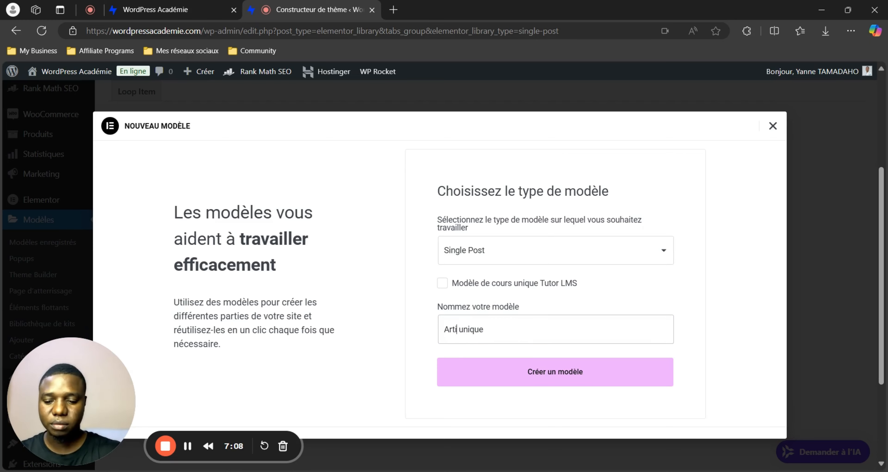
{"action": "type", "text": "cle"}
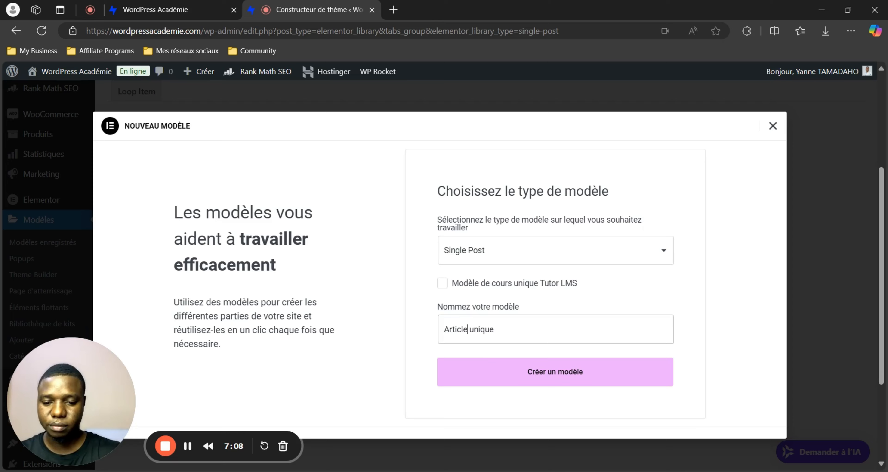
{"action": "left_click", "coordinate": [545, 367]}
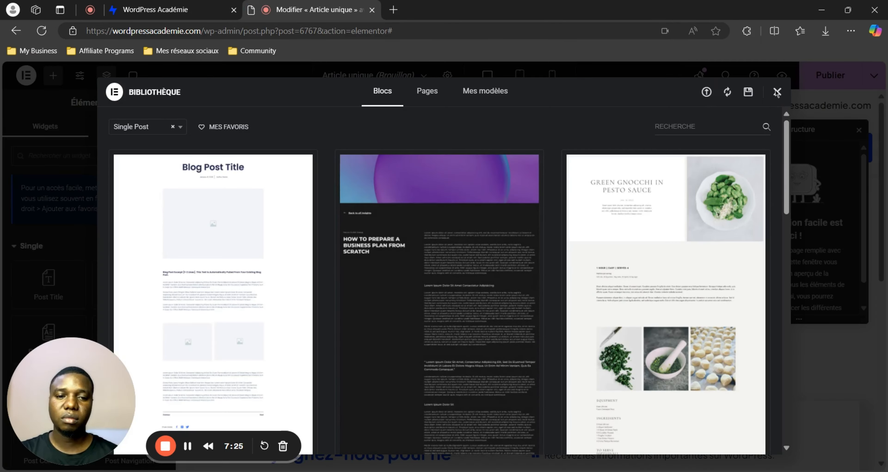
Step: Dismiss the Elementor block library and open the installed Dentic template kit to view its templates
{"action": "left_click", "coordinate": [777, 91]}
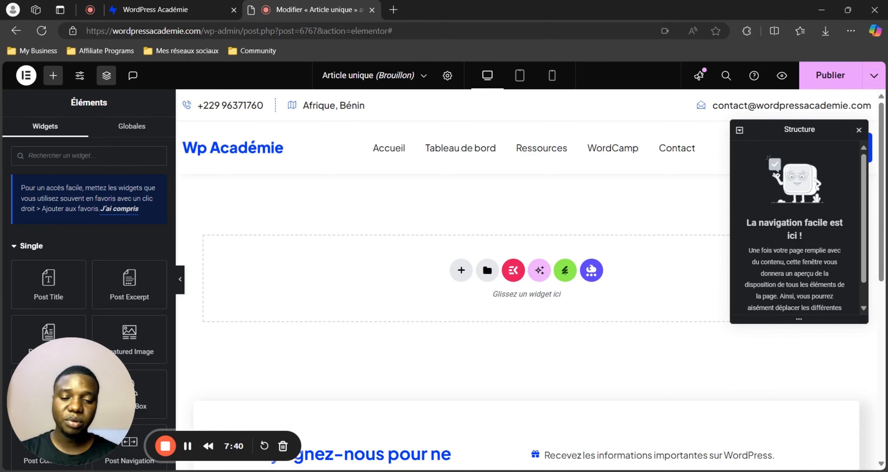
{"action": "left_click", "coordinate": [565, 270]}
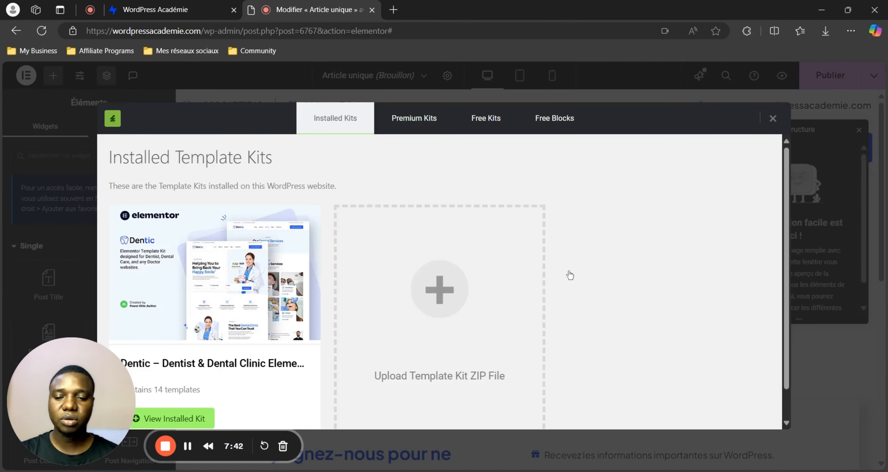
{"action": "scroll", "coordinate": [482, 287], "scroll_direction": "down", "scroll_amount": 1}
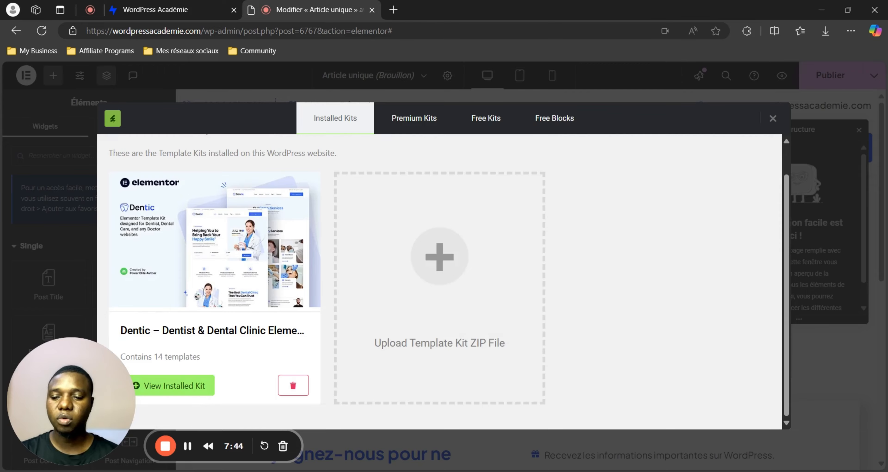
{"action": "left_click", "coordinate": [183, 383]}
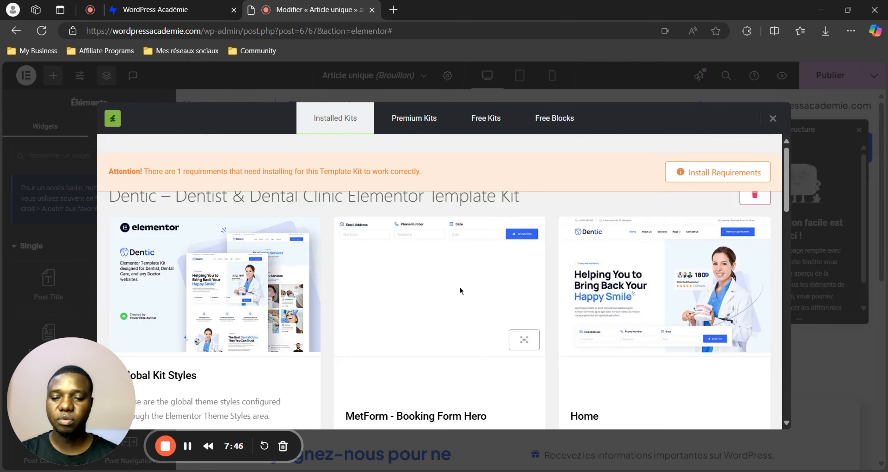
Step: Insert the Single Post template from the installed Dentic kit into the template
{"action": "scroll", "coordinate": [460, 292], "scroll_direction": "down", "scroll_amount": 5}
{"action": "scroll", "coordinate": [462, 292], "scroll_direction": "down", "scroll_amount": 5}
{"action": "scroll", "coordinate": [462, 292], "scroll_direction": "down", "scroll_amount": 3}
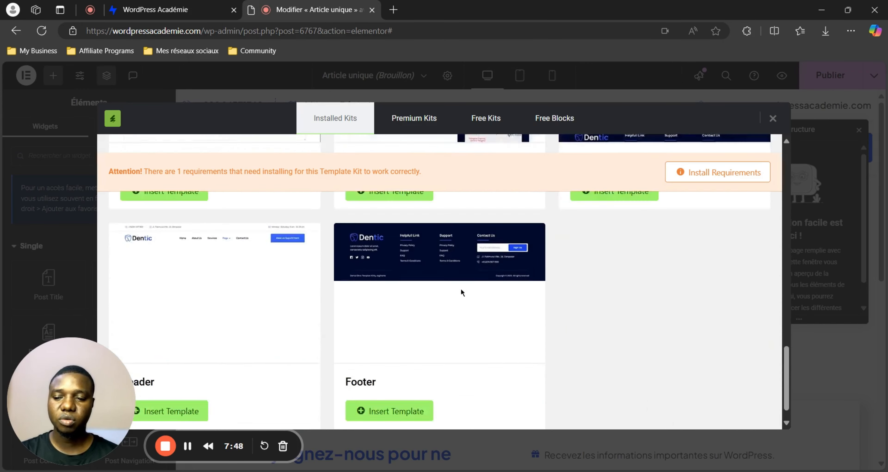
{"action": "scroll", "coordinate": [462, 293], "scroll_direction": "up", "scroll_amount": 9}
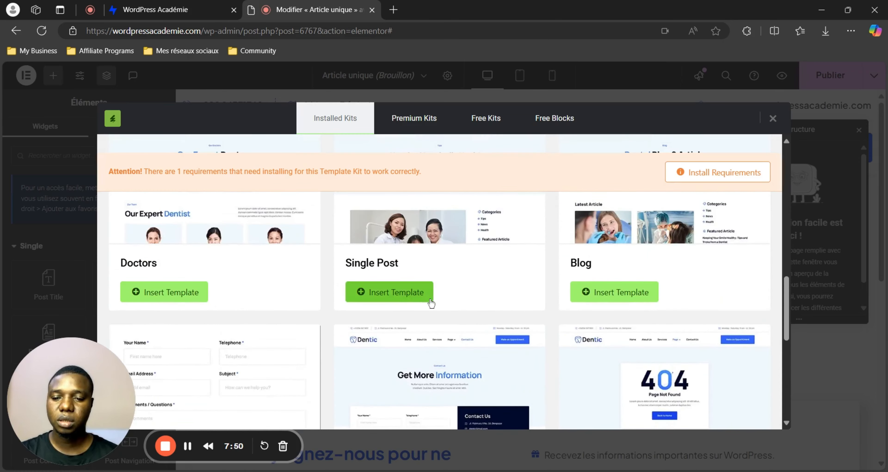
{"action": "scroll", "coordinate": [424, 297], "scroll_direction": "up", "scroll_amount": 2}
{"action": "left_click", "coordinate": [417, 354]}
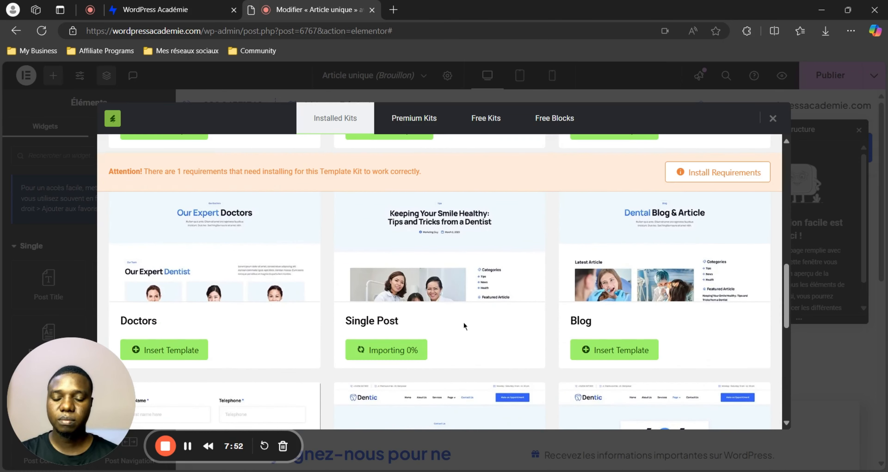
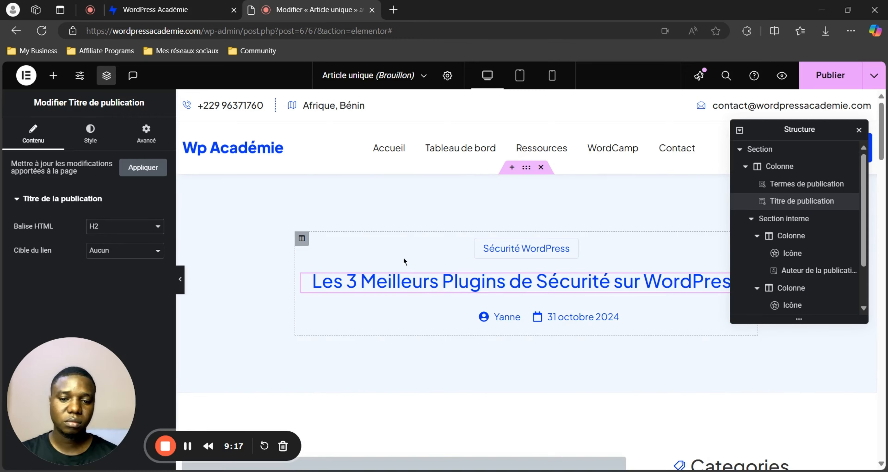
Step: Try a basic Titre widget directly beneath the article title in the header section and delete it again
{"action": "scroll", "coordinate": [492, 271], "scroll_direction": "down", "scroll_amount": 4}
{"action": "scroll", "coordinate": [487, 253], "scroll_direction": "up", "scroll_amount": 4}
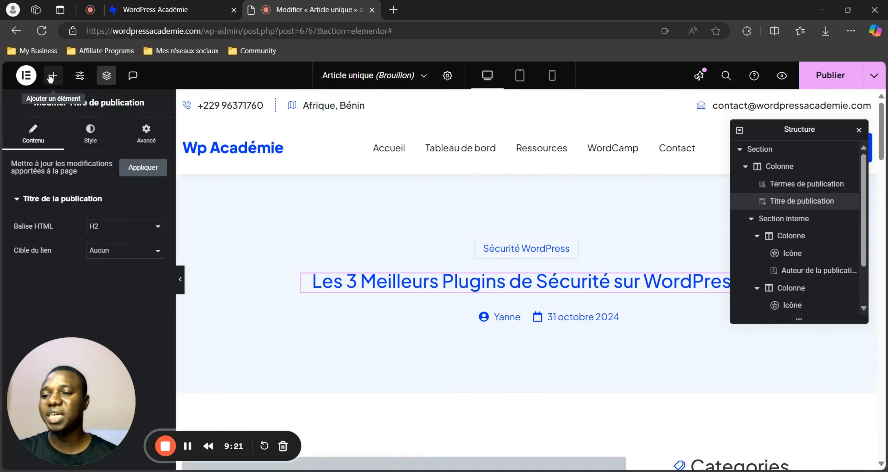
{"action": "left_click", "coordinate": [53, 75]}
{"action": "scroll", "coordinate": [54, 290], "scroll_direction": "down", "scroll_amount": 8}
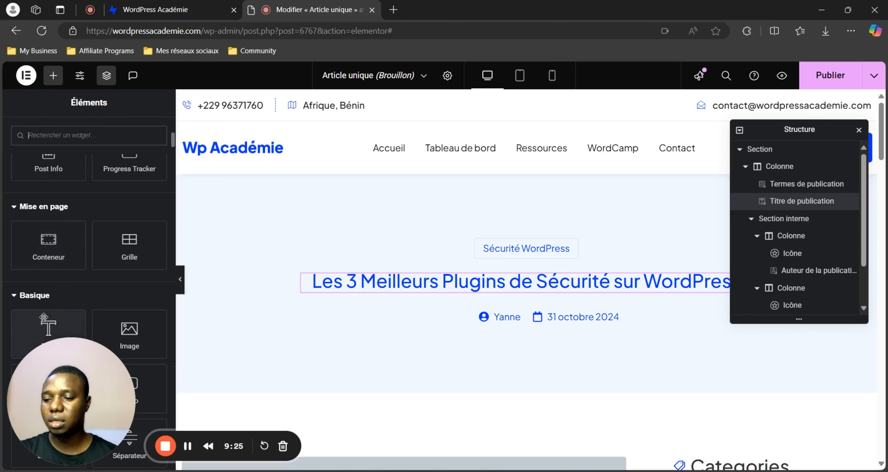
{"action": "scroll", "coordinate": [43, 315], "scroll_direction": "down", "scroll_amount": 3}
{"action": "left_click_drag", "start_coordinate": [51, 228], "coordinate": [526, 294]}
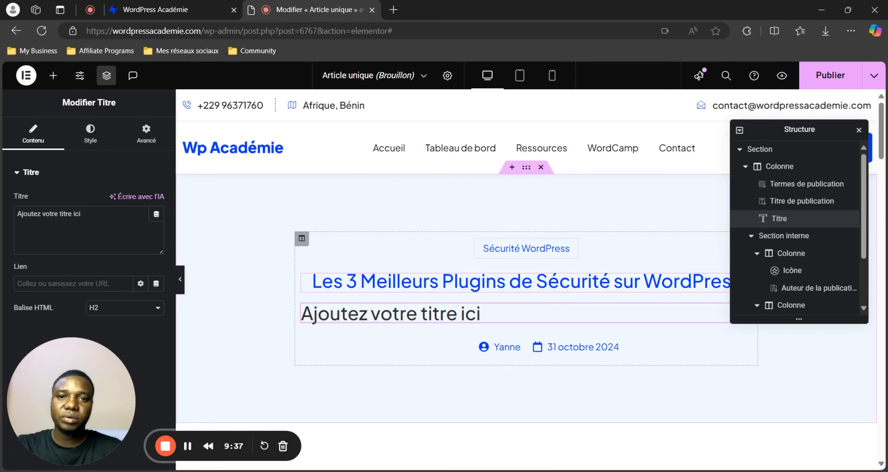
{"action": "right_click", "coordinate": [462, 314]}
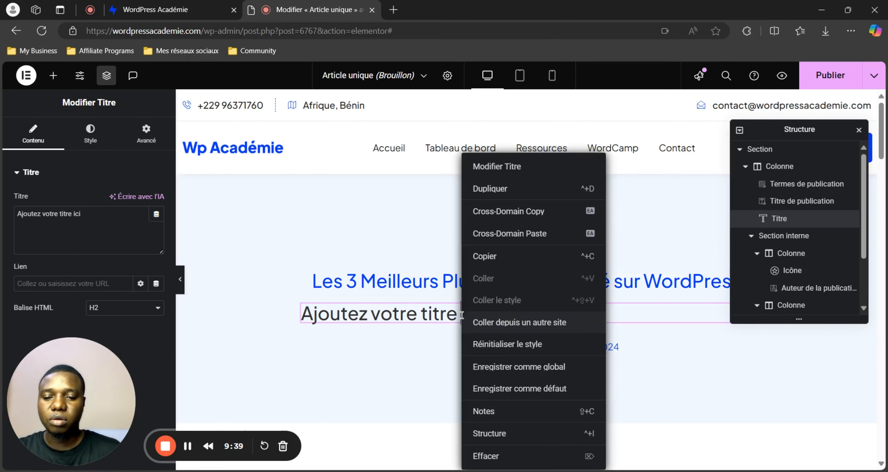
{"action": "left_click", "coordinate": [482, 456]}
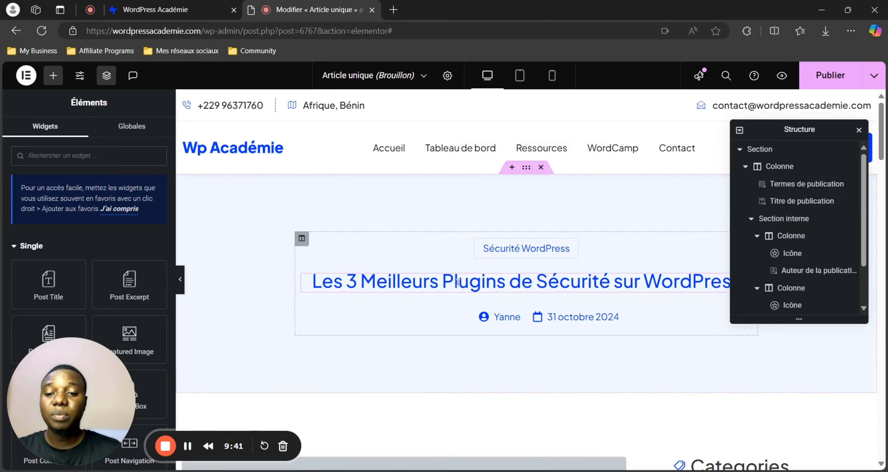
Step: Examine the dynamic widgets for the article title, category terms, author and publication date in the header section
{"action": "left_click", "coordinate": [458, 282]}
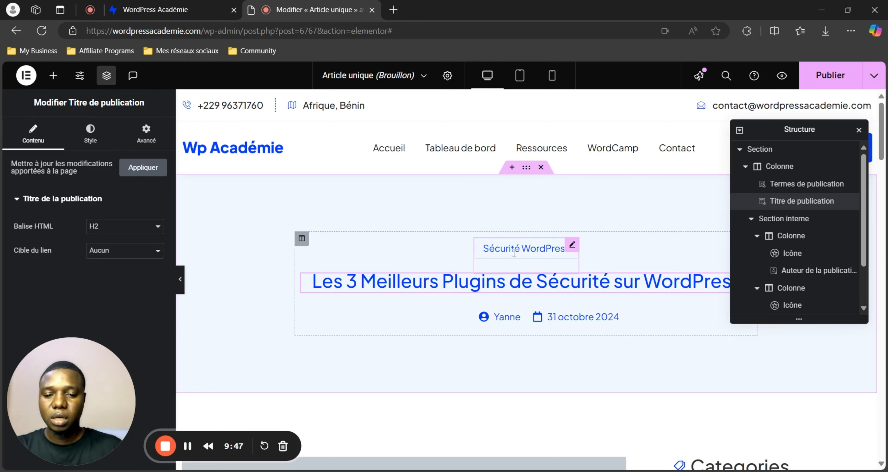
{"action": "left_click", "coordinate": [518, 247]}
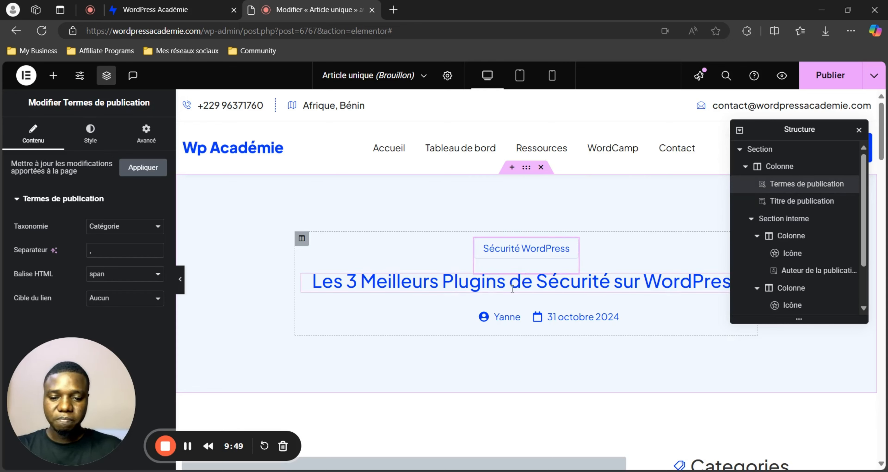
{"action": "left_click", "coordinate": [512, 289]}
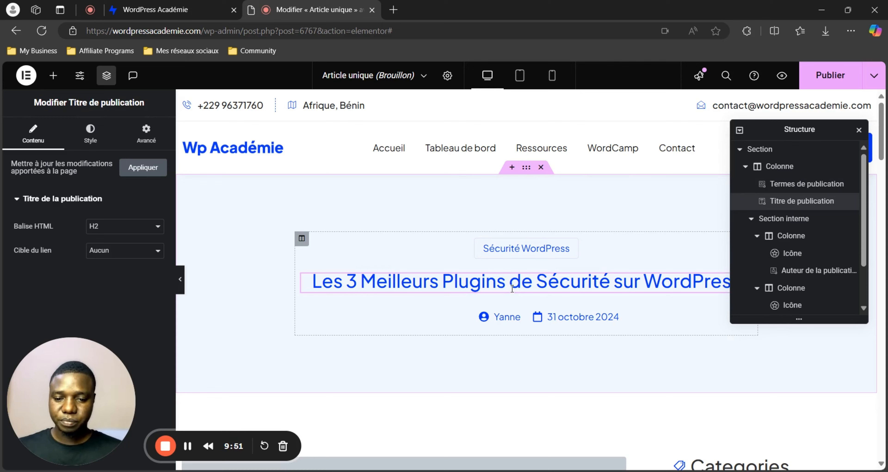
{"action": "left_click", "coordinate": [505, 324]}
{"action": "left_click", "coordinate": [589, 325]}
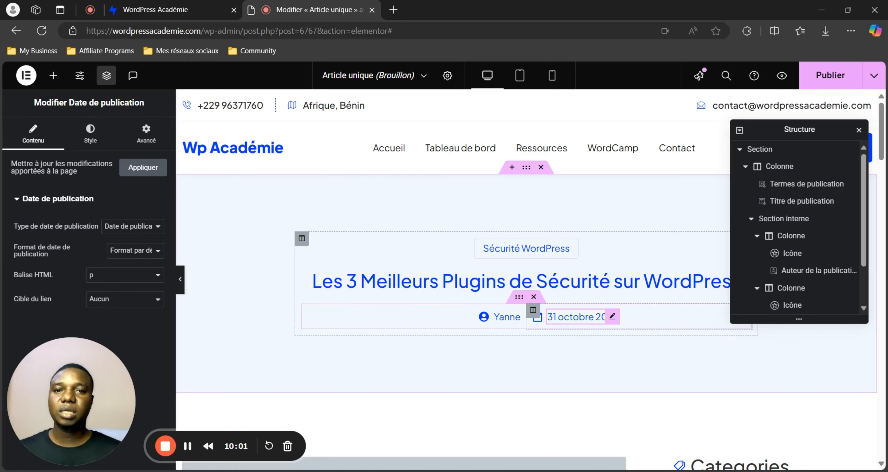
Step: Try the Thumbnail resolution on the article's featured image and set it back to Entier
{"action": "scroll", "coordinate": [595, 330], "scroll_direction": "down", "scroll_amount": 6}
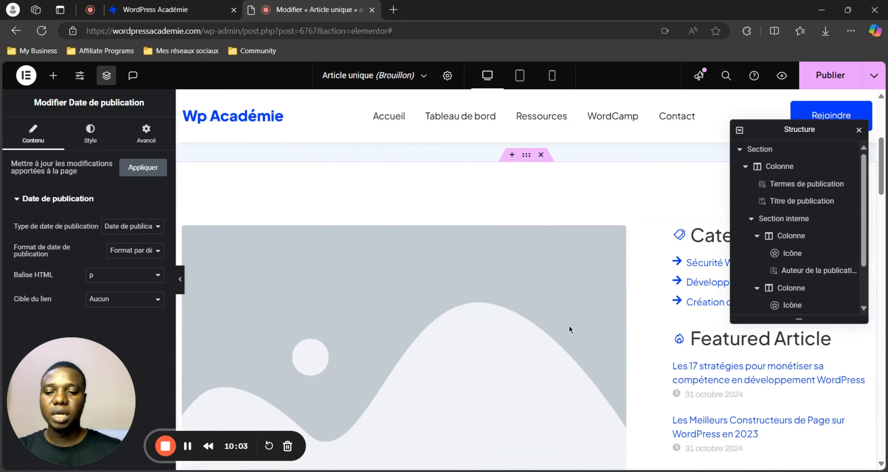
{"action": "left_click", "coordinate": [407, 315]}
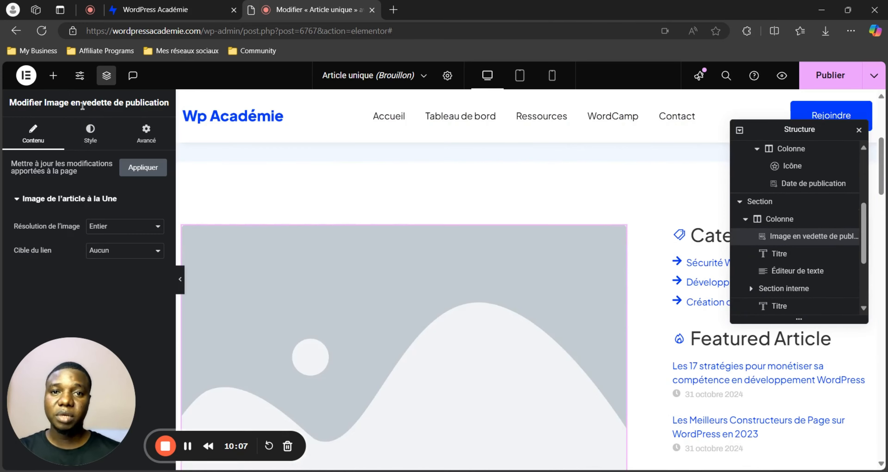
{"action": "scroll", "coordinate": [541, 359], "scroll_direction": "down", "scroll_amount": 6}
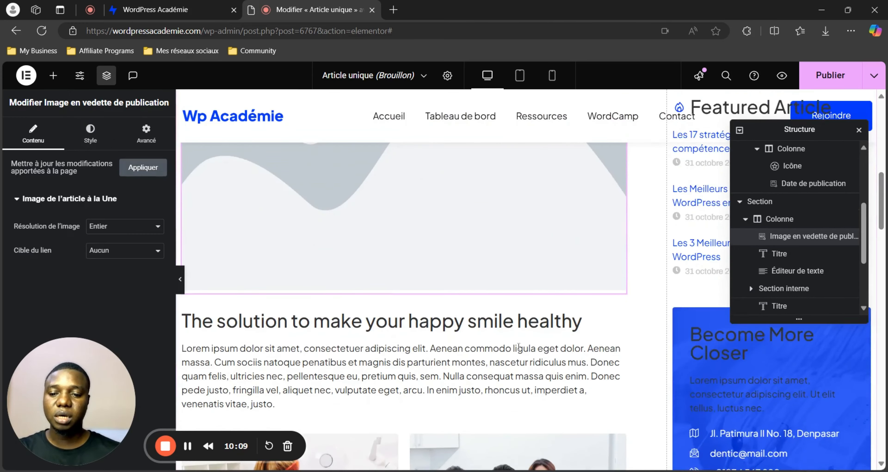
{"action": "left_click", "coordinate": [118, 256]}
{"action": "left_click", "coordinate": [120, 225]}
{"action": "left_click", "coordinate": [121, 247]}
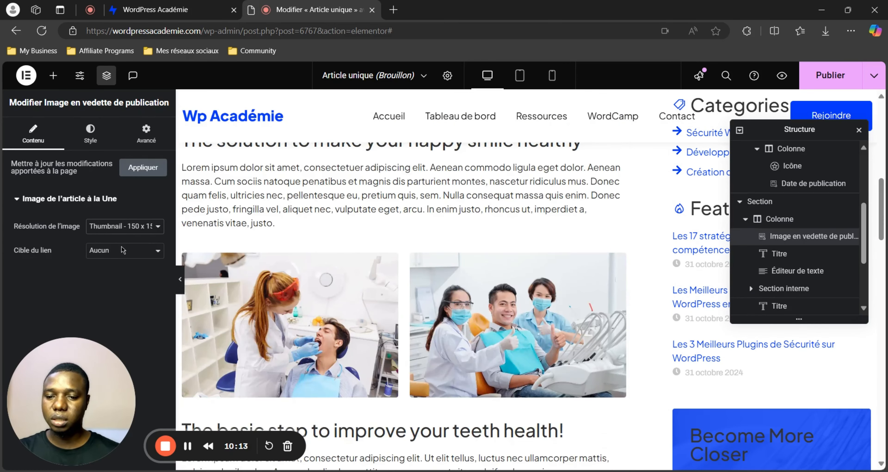
{"action": "left_click", "coordinate": [122, 243]}
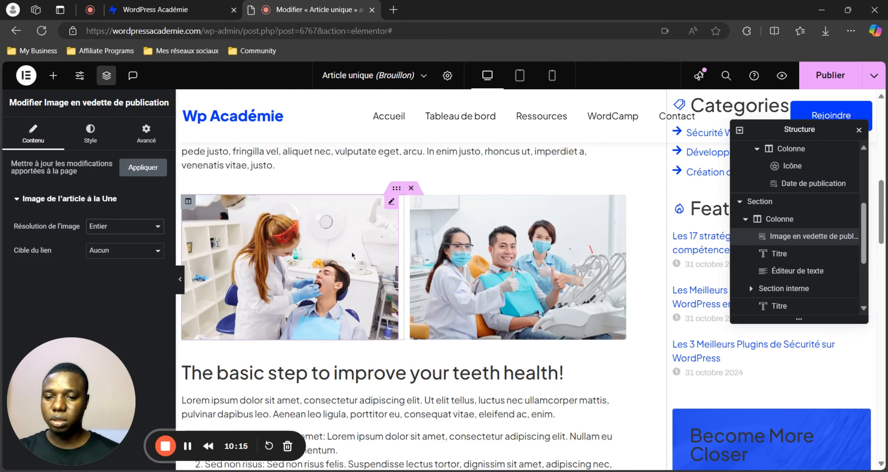
{"action": "scroll", "coordinate": [383, 235], "scroll_direction": "down", "scroll_amount": 4}
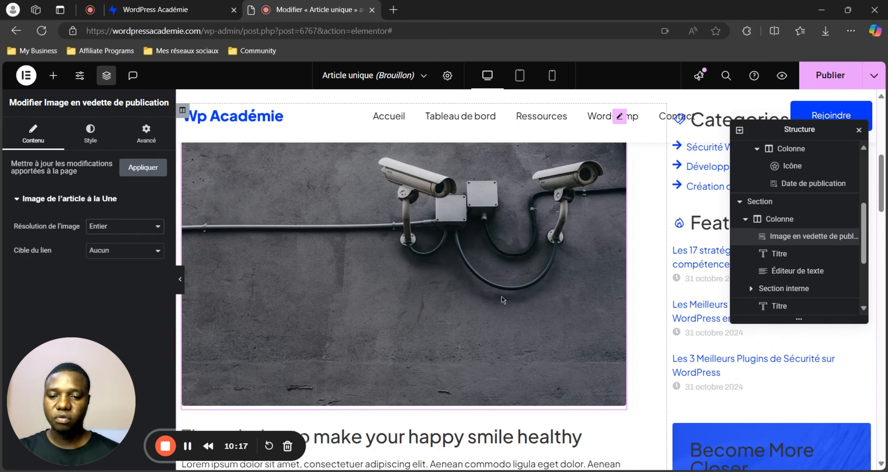
Step: Examine the static headings, text blocks and photos between the featured image and the tags
{"action": "scroll", "coordinate": [436, 256], "scroll_direction": "down", "scroll_amount": 6}
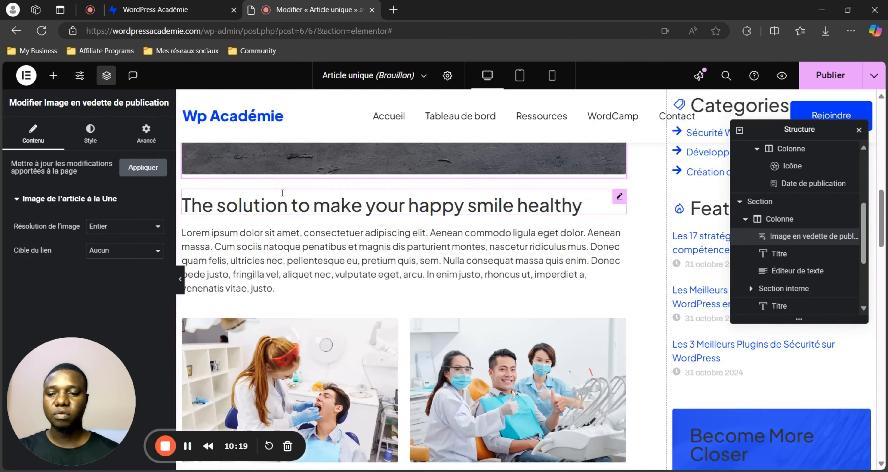
{"action": "left_click", "coordinate": [283, 192]}
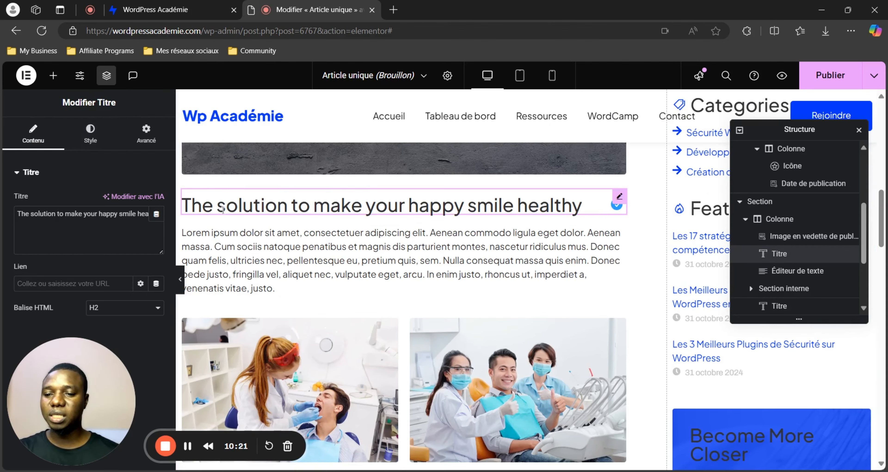
{"action": "left_click", "coordinate": [228, 235]}
{"action": "scroll", "coordinate": [328, 237], "scroll_direction": "down", "scroll_amount": 4}
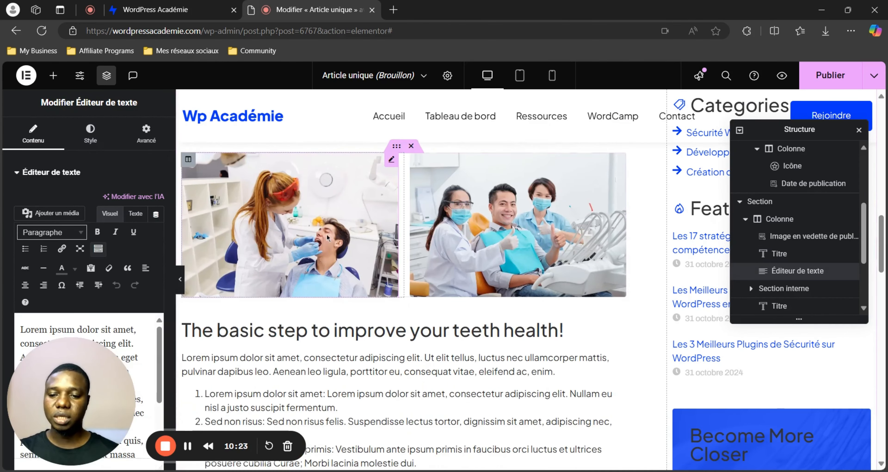
{"action": "left_click", "coordinate": [328, 237]}
{"action": "scroll", "coordinate": [546, 277], "scroll_direction": "down", "scroll_amount": 8}
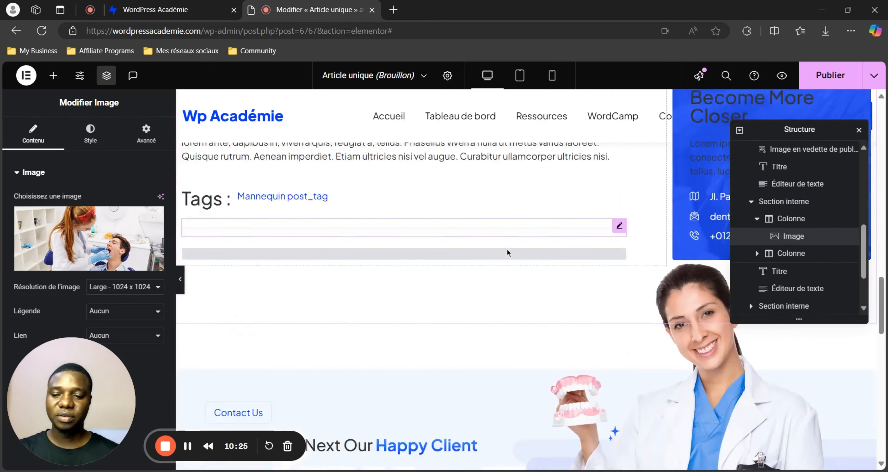
{"action": "scroll", "coordinate": [507, 250], "scroll_direction": "up", "scroll_amount": 3}
{"action": "left_click", "coordinate": [368, 240]}
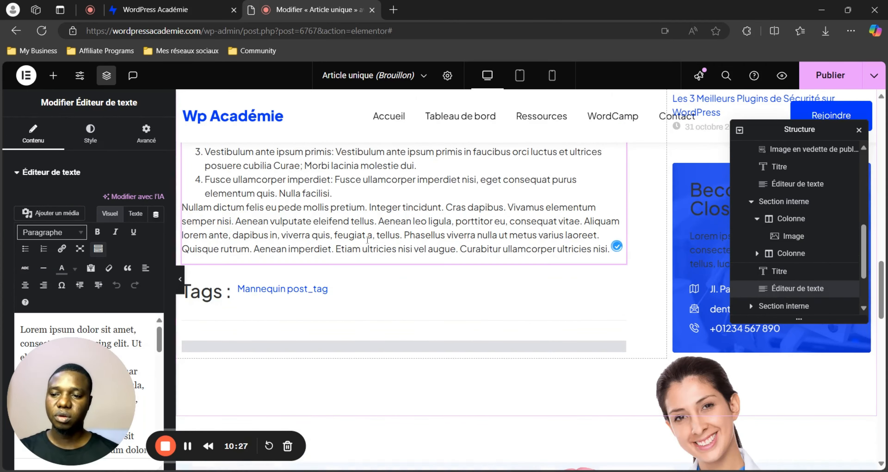
{"action": "scroll", "coordinate": [367, 240], "scroll_direction": "up", "scroll_amount": 8}
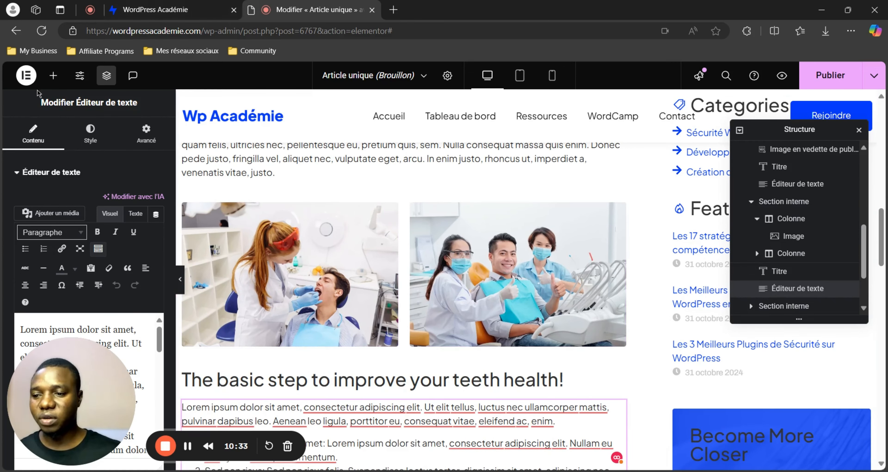
Step: Delete the heading "The solution to make your happy smile healthy" and its paragraph beneath the featured image
{"action": "left_click", "coordinate": [53, 75]}
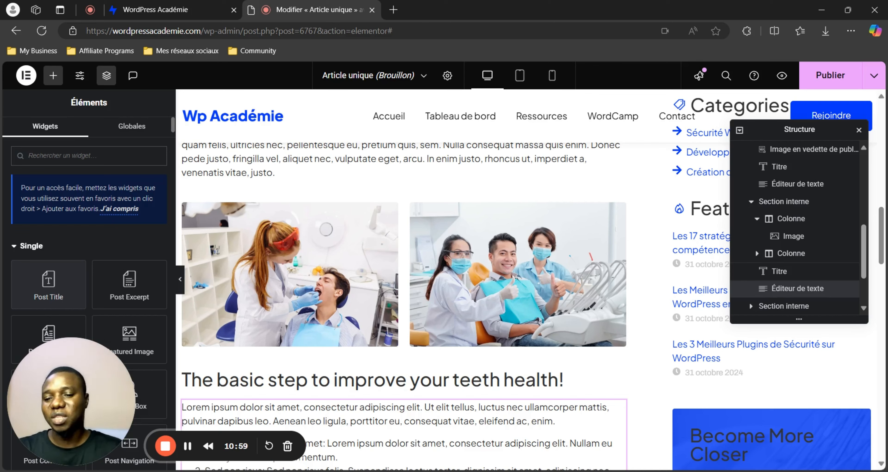
{"action": "scroll", "coordinate": [372, 344], "scroll_direction": "up", "scroll_amount": 5}
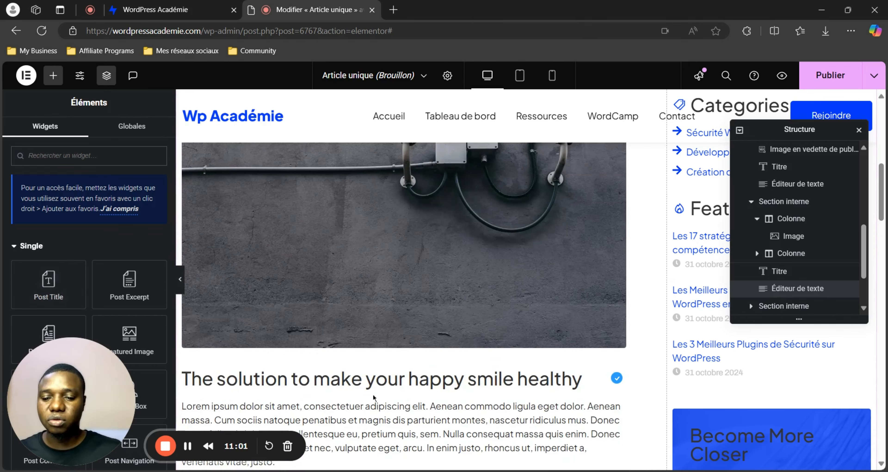
{"action": "left_click", "coordinate": [373, 376]}
{"action": "right_click", "coordinate": [373, 376]}
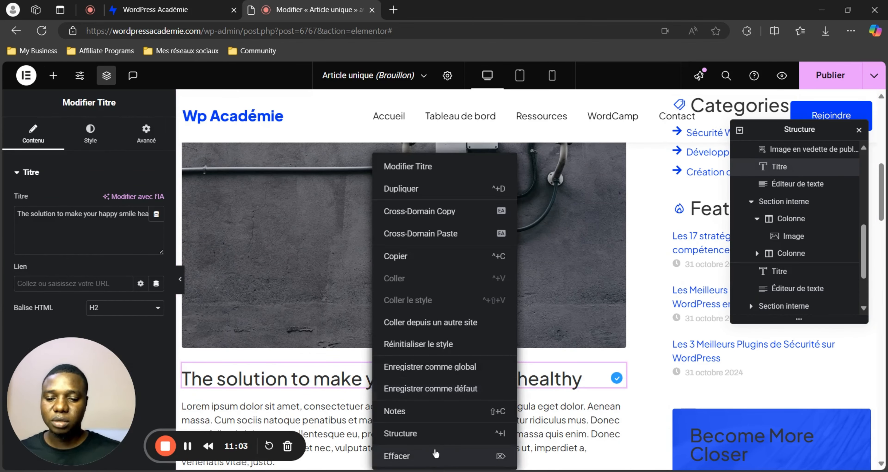
{"action": "left_click", "coordinate": [435, 452]}
{"action": "left_click", "coordinate": [364, 393]}
{"action": "right_click", "coordinate": [365, 393]}
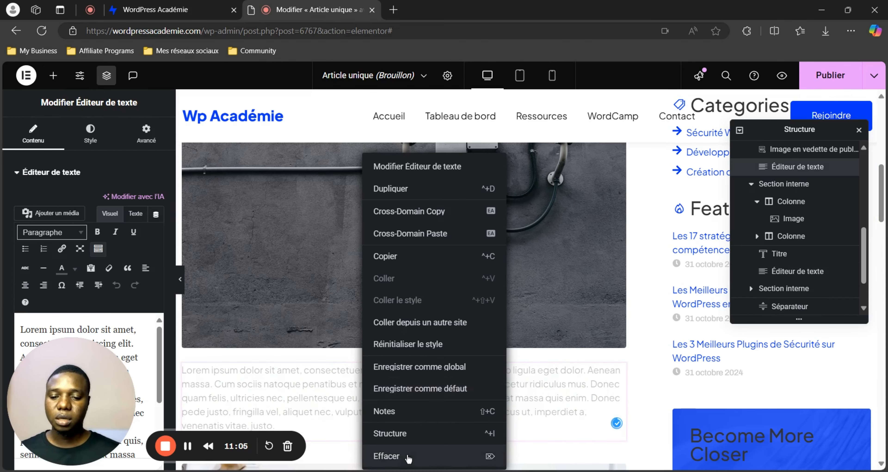
{"action": "left_click", "coordinate": [408, 452]}
Step: Delete the two-photo inner section and the heading "The basic step to improve your teeth health!"
{"action": "scroll", "coordinate": [344, 387], "scroll_direction": "down", "scroll_amount": 2}
{"action": "left_click", "coordinate": [411, 310]}
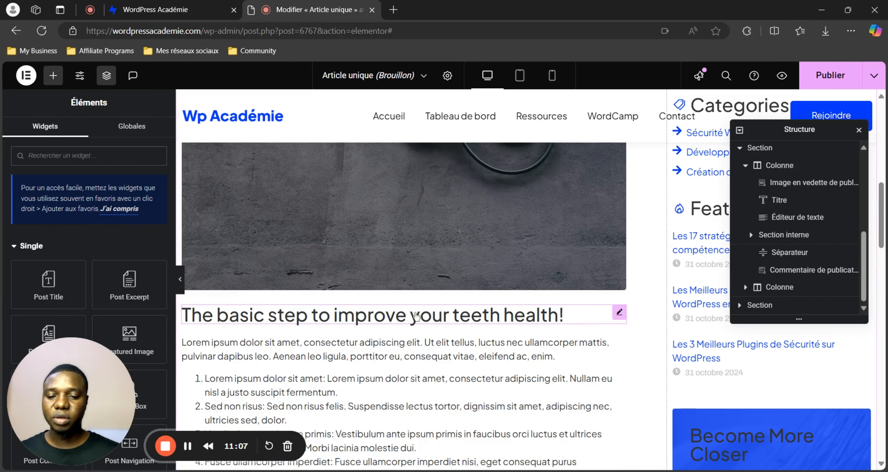
{"action": "scroll", "coordinate": [367, 243], "scroll_direction": "down", "scroll_amount": 3}
{"action": "left_click", "coordinate": [344, 199]}
{"action": "right_click", "coordinate": [353, 199]}
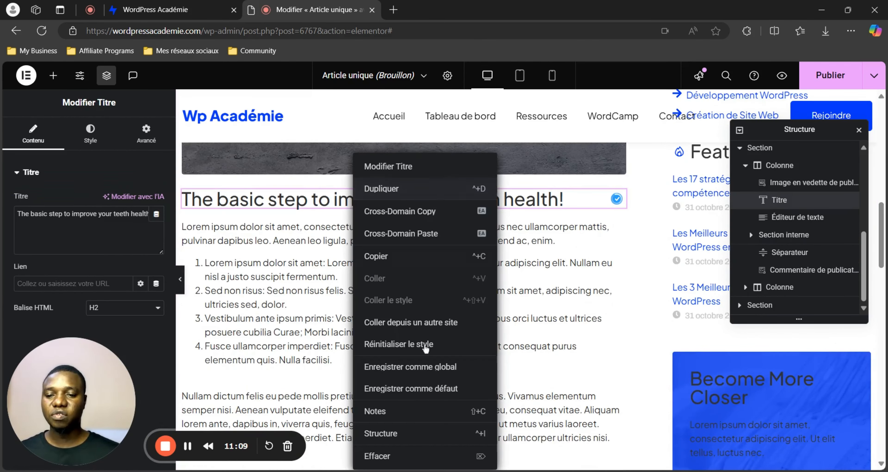
{"action": "left_click", "coordinate": [402, 452]}
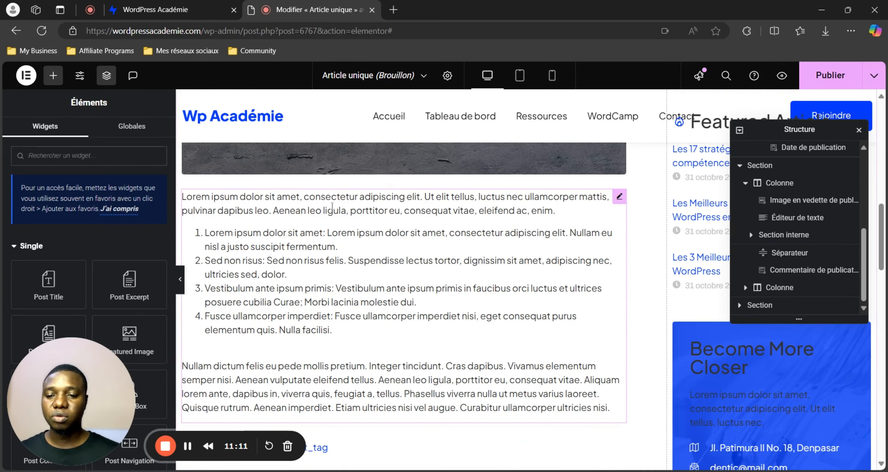
Step: Delete the remaining placeholder text block with the numbered list above the tags
{"action": "left_click", "coordinate": [332, 206]}
{"action": "right_click", "coordinate": [332, 206]}
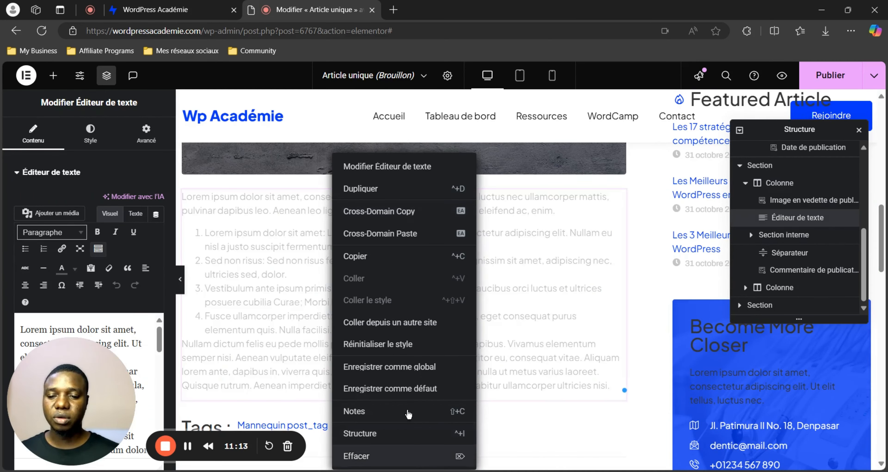
{"action": "left_click", "coordinate": [405, 455]}
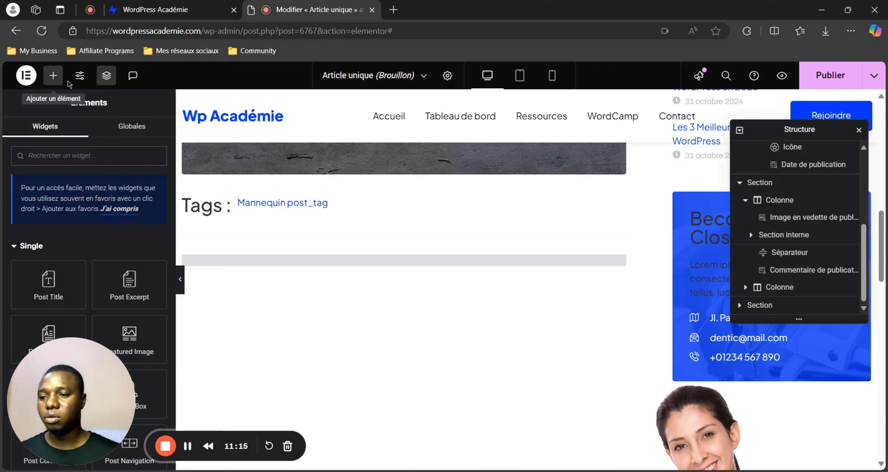
Step: Insert a Post Content widget between the featured image and the tags, and check the article text it renders
{"action": "scroll", "coordinate": [114, 240], "scroll_direction": "down", "scroll_amount": 2}
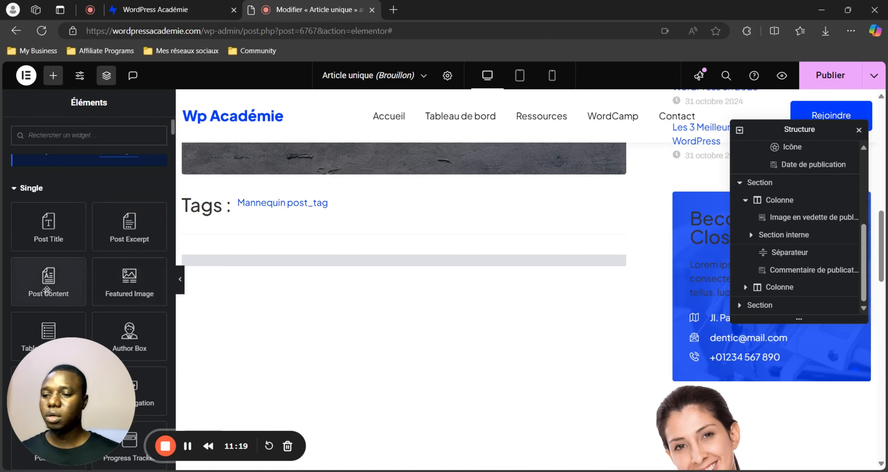
{"action": "left_click_drag", "start_coordinate": [46, 283], "coordinate": [287, 169]}
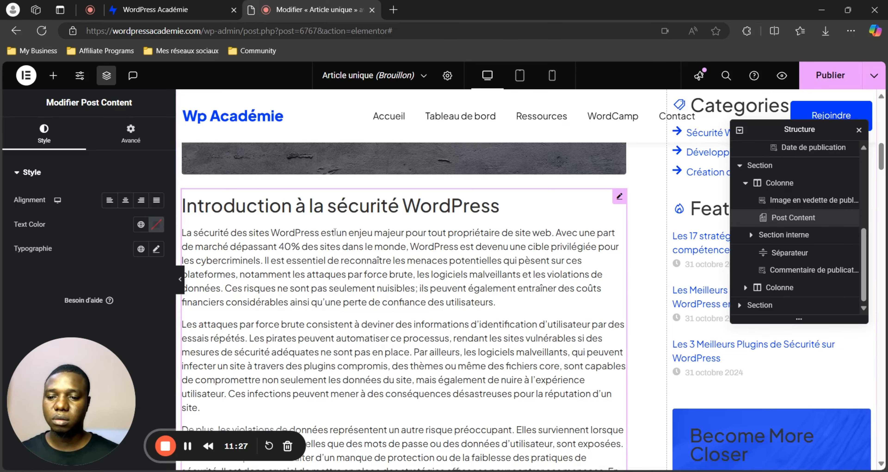
{"action": "scroll", "coordinate": [335, 232], "scroll_direction": "down", "scroll_amount": 15}
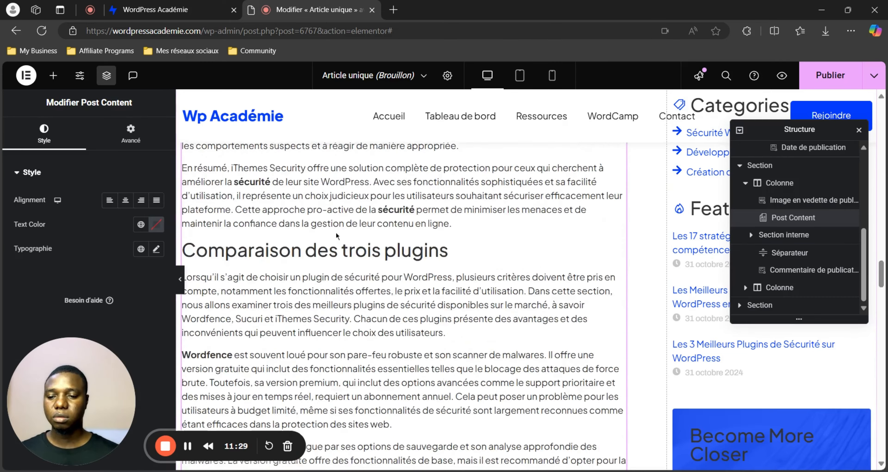
{"action": "scroll", "coordinate": [337, 235], "scroll_direction": "down", "scroll_amount": 20}
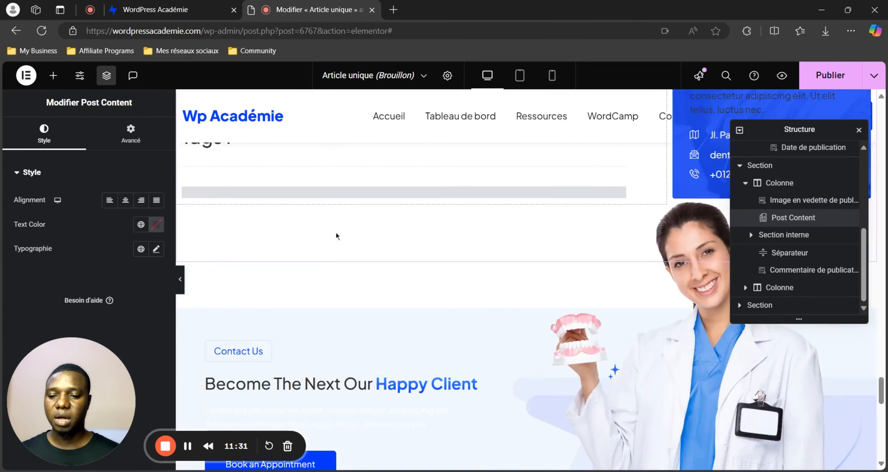
{"action": "scroll", "coordinate": [336, 234], "scroll_direction": "up", "scroll_amount": 20}
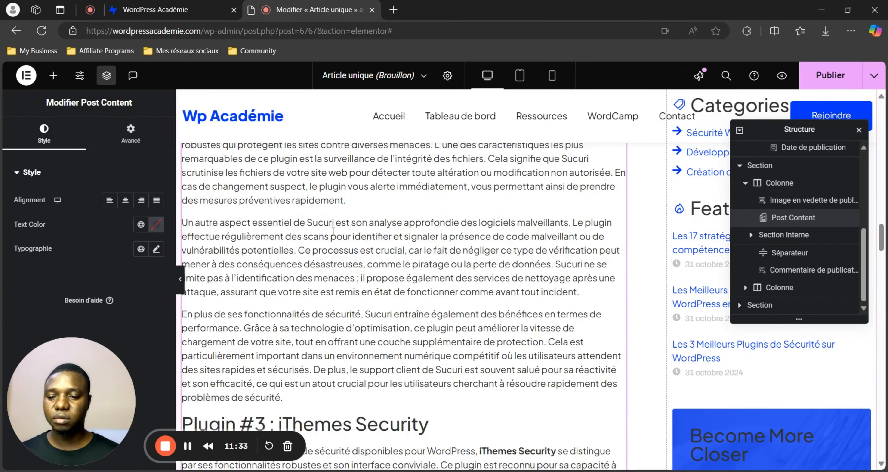
{"action": "scroll", "coordinate": [333, 231], "scroll_direction": "down", "scroll_amount": 10}
{"action": "scroll", "coordinate": [333, 235], "scroll_direction": "down", "scroll_amount": 15}
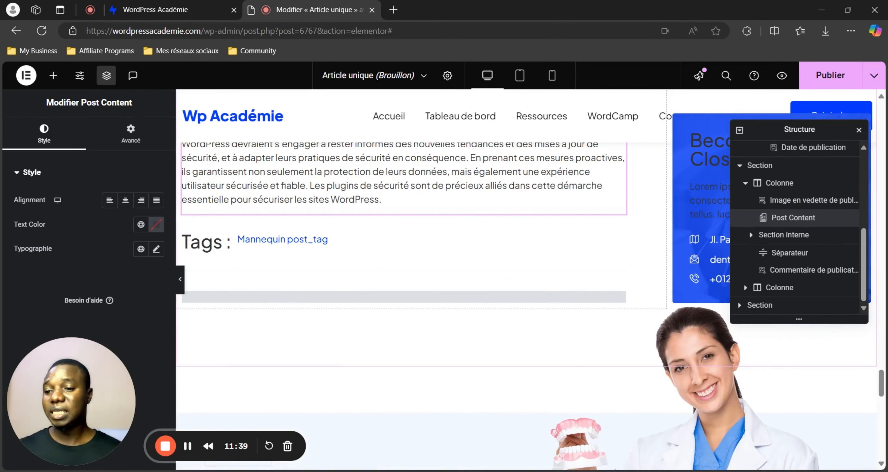
Step: Add a Table of Contents widget above the "Categories" heading in the sidebar column, moving the Structure panel out of the way
{"action": "left_click", "coordinate": [53, 76]}
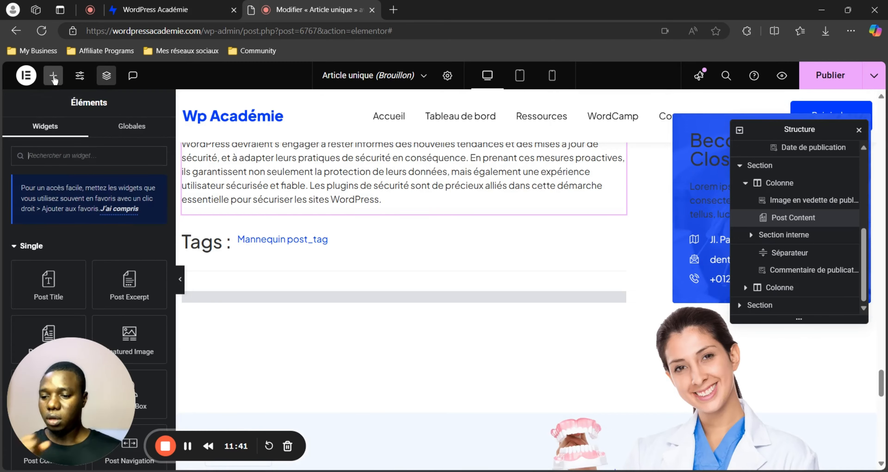
{"action": "scroll", "coordinate": [103, 275], "scroll_direction": "down", "scroll_amount": 3}
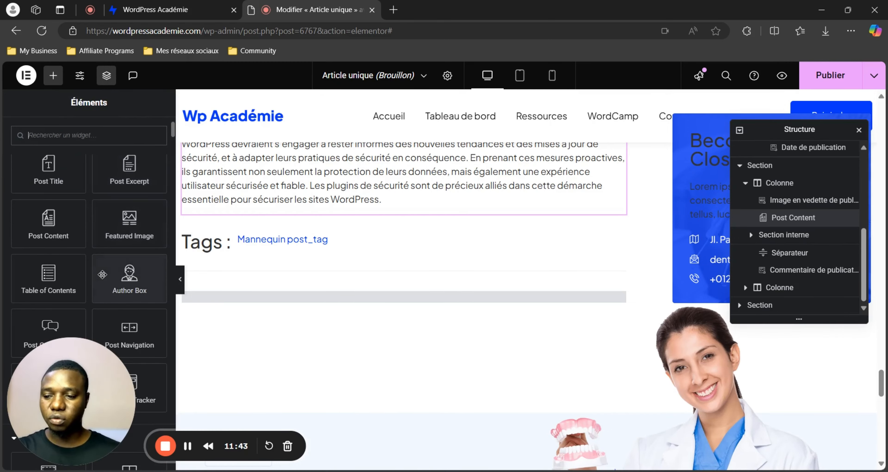
{"action": "scroll", "coordinate": [375, 273], "scroll_direction": "up", "scroll_amount": 10}
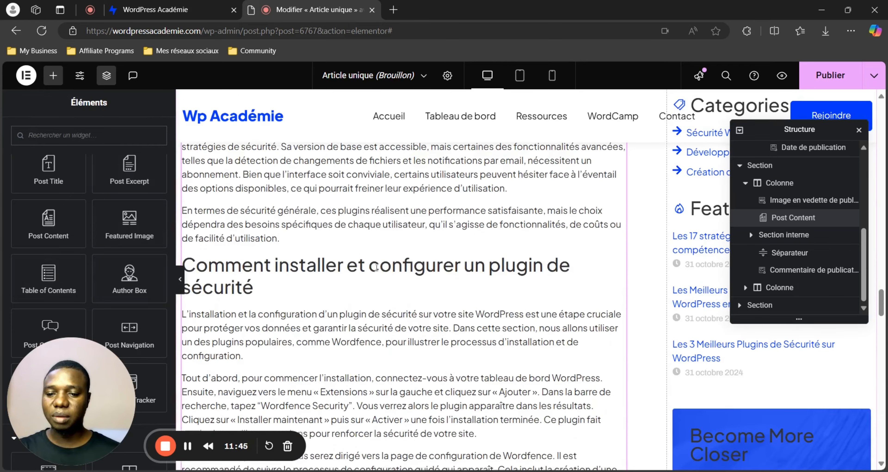
{"action": "scroll", "coordinate": [375, 268], "scroll_direction": "up", "scroll_amount": 20}
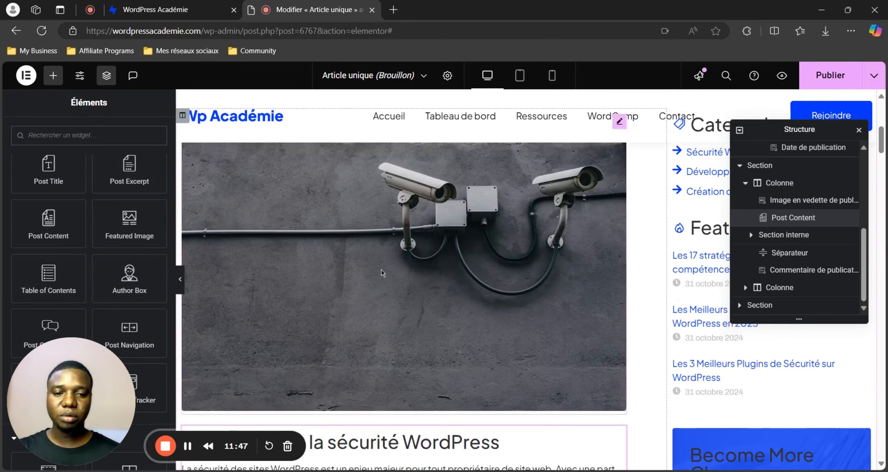
{"action": "scroll", "coordinate": [382, 272], "scroll_direction": "up", "scroll_amount": 5}
{"action": "scroll", "coordinate": [424, 294], "scroll_direction": "down", "scroll_amount": 3}
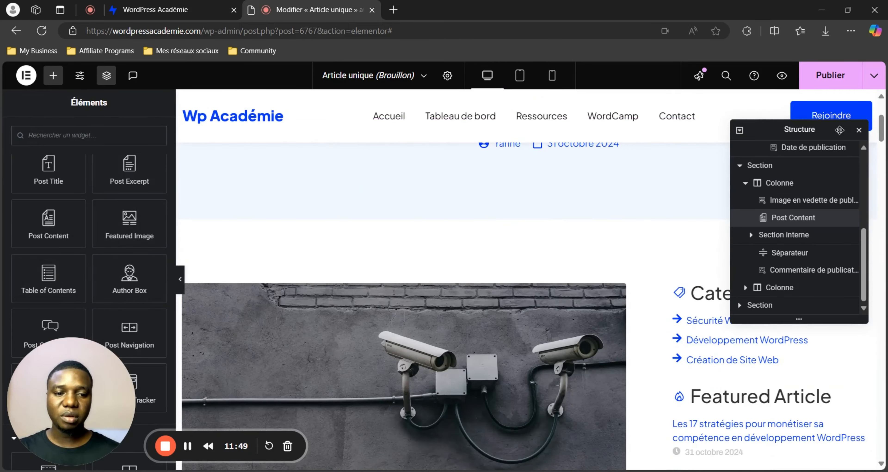
{"action": "left_click_drag", "start_coordinate": [840, 130], "coordinate": [499, 400]}
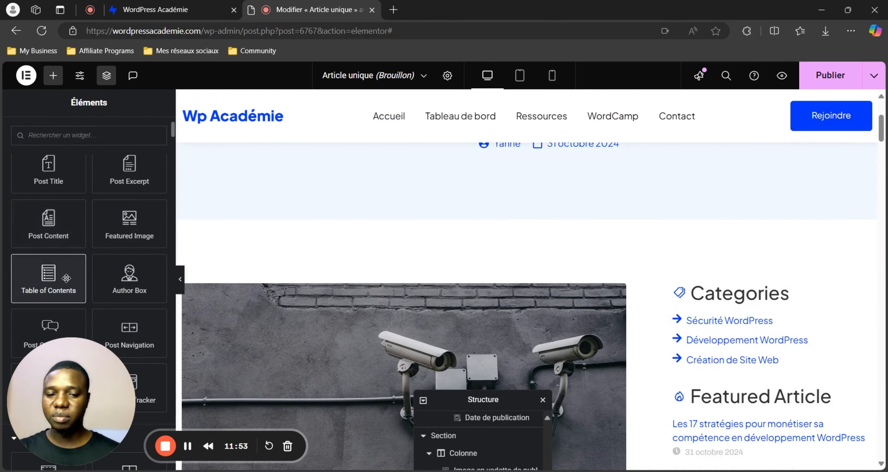
{"action": "left_click_drag", "start_coordinate": [66, 277], "coordinate": [761, 287]}
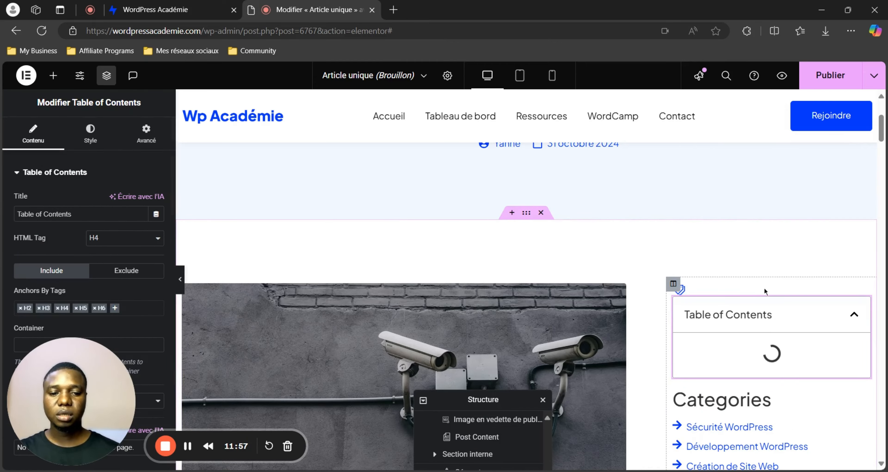
{"action": "scroll", "coordinate": [739, 328], "scroll_direction": "down", "scroll_amount": 10}
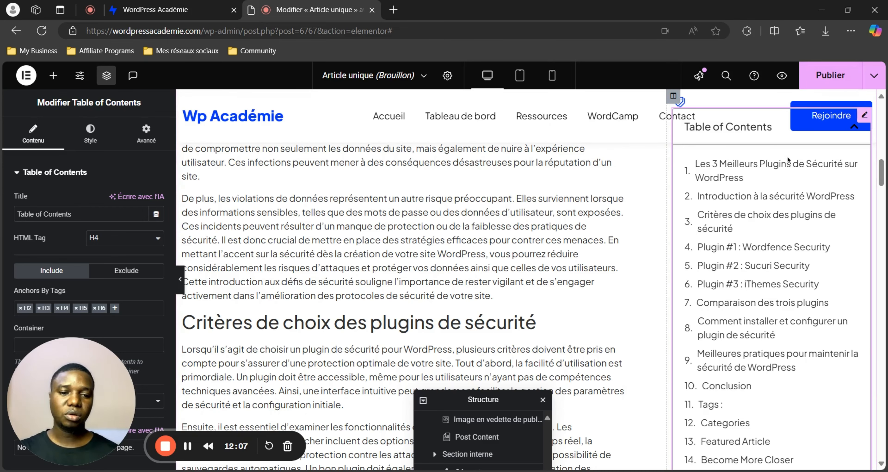
Step: Move the table of contents between the featured image and the post content, and remove H6 and H5 from its anchor tags
{"action": "left_click", "coordinate": [793, 168]}
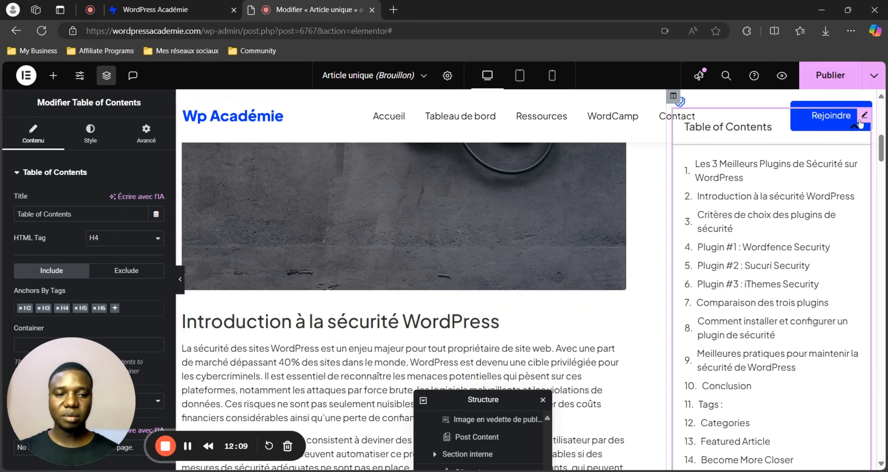
{"action": "left_click_drag", "start_coordinate": [863, 116], "coordinate": [374, 313]}
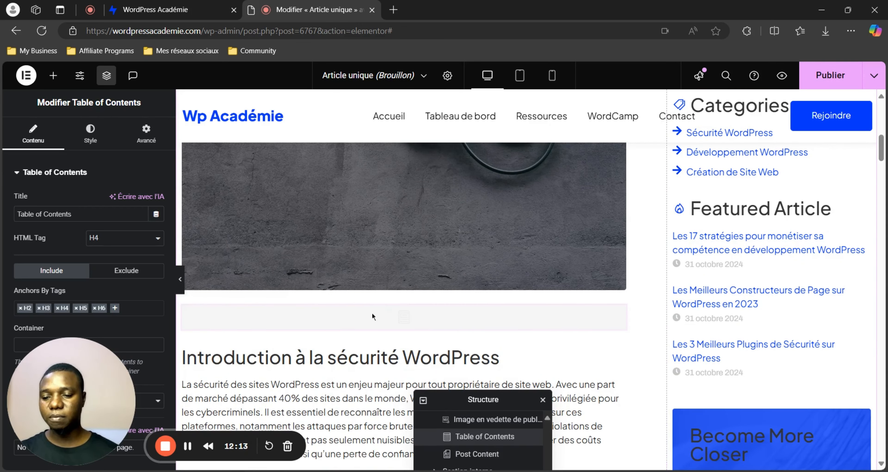
{"action": "scroll", "coordinate": [326, 310], "scroll_direction": "down", "scroll_amount": 5}
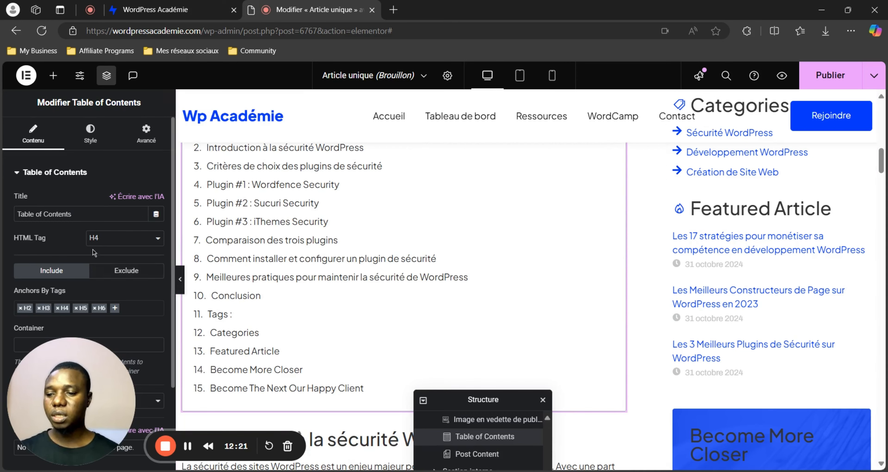
{"action": "left_click", "coordinate": [95, 309]}
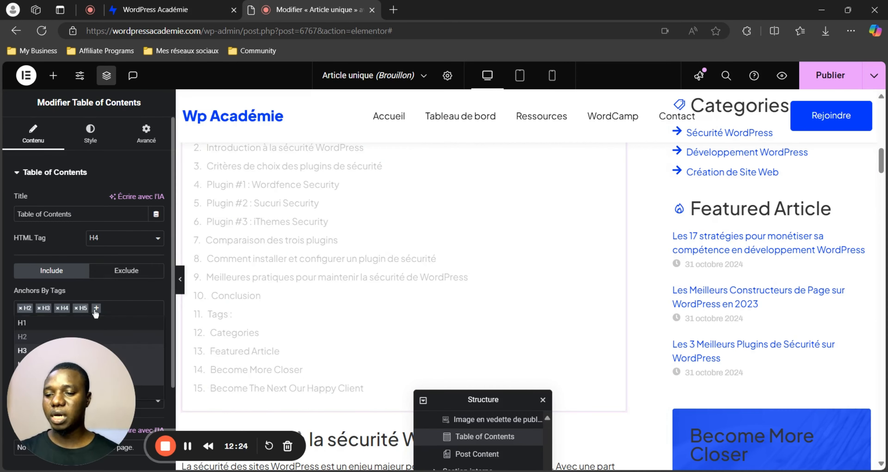
{"action": "left_click", "coordinate": [78, 312]}
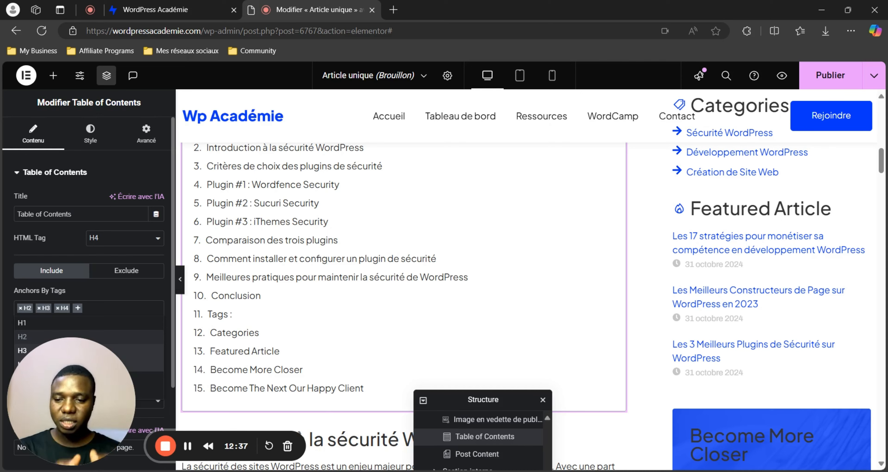
Step: Try a Post Excerpt widget beneath the article title, check its excerpt settings, and delete it
{"action": "left_click", "coordinate": [53, 75]}
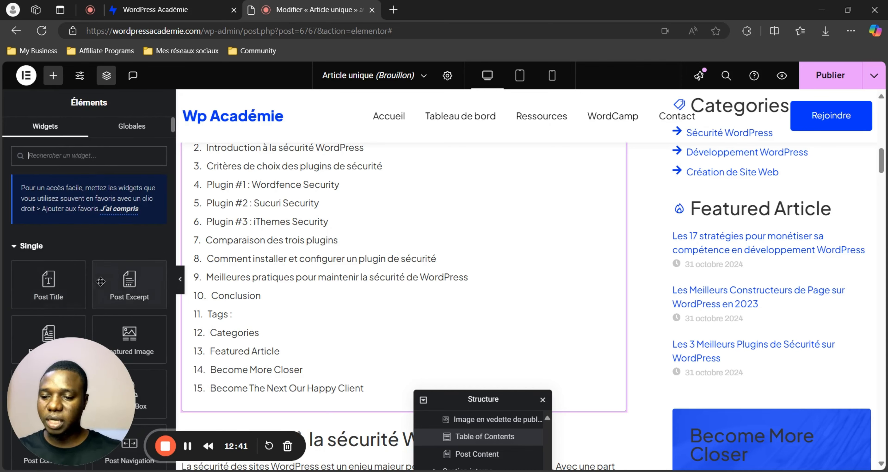
{"action": "scroll", "coordinate": [358, 219], "scroll_direction": "up", "scroll_amount": 5}
{"action": "scroll", "coordinate": [359, 217], "scroll_direction": "up", "scroll_amount": 5}
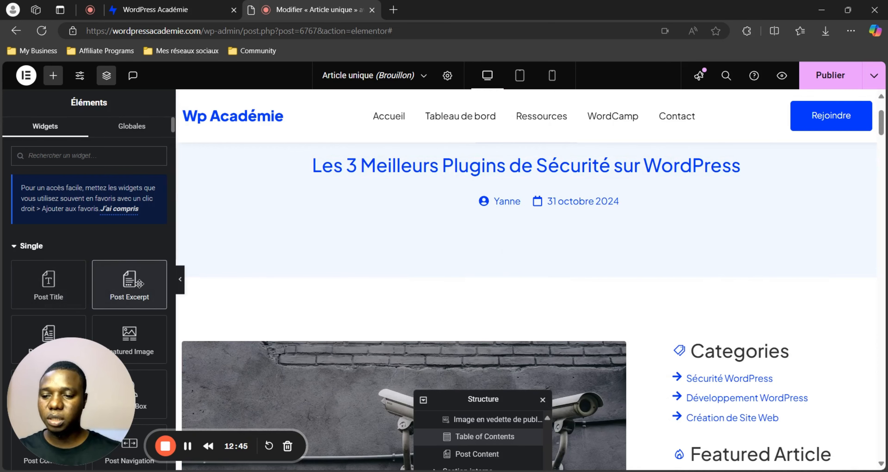
{"action": "left_click_drag", "start_coordinate": [139, 283], "coordinate": [452, 175]}
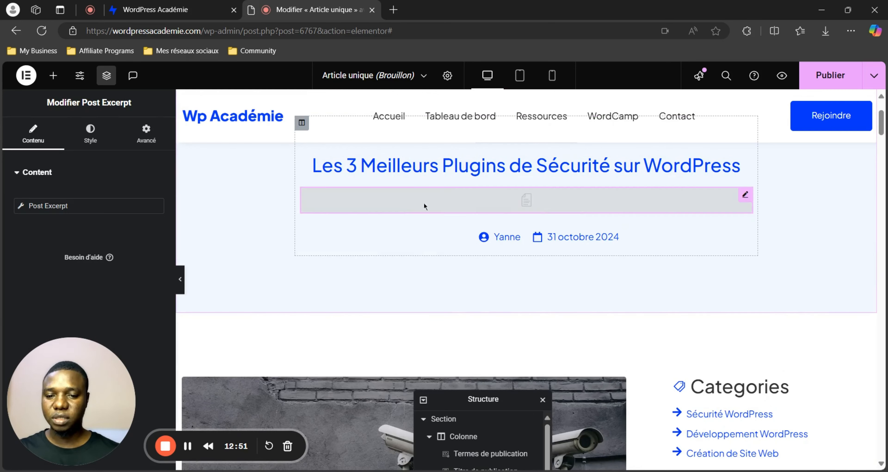
{"action": "left_click", "coordinate": [98, 208]}
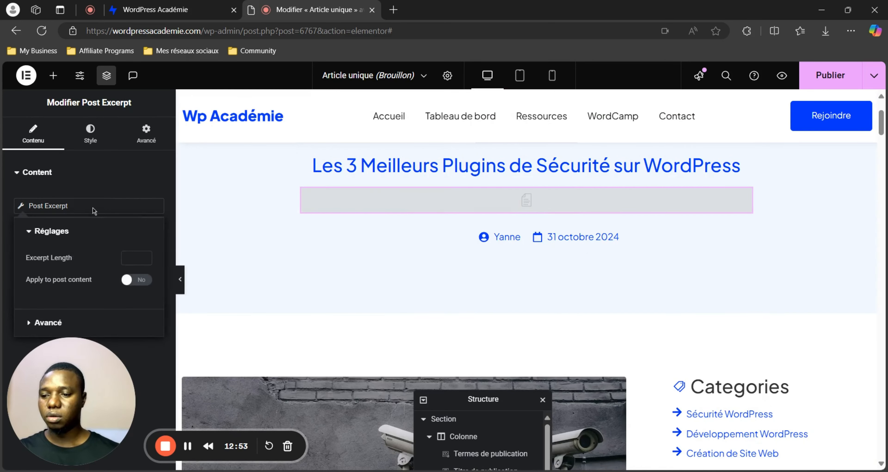
{"action": "right_click", "coordinate": [499, 202]}
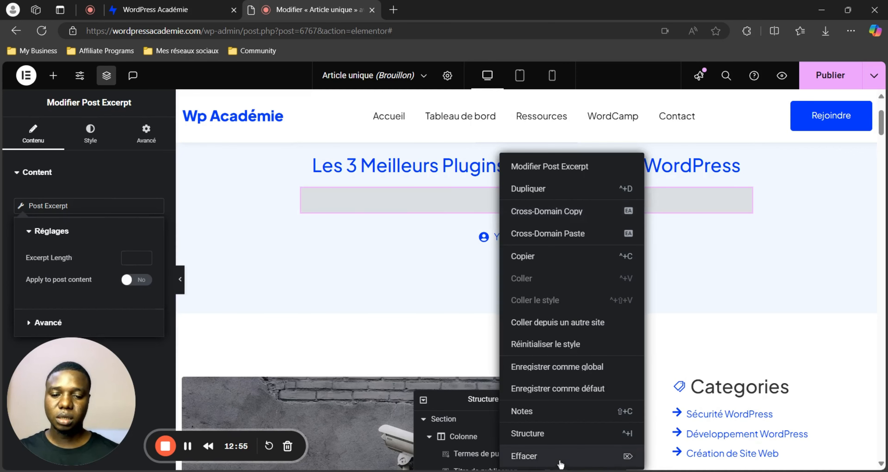
{"action": "key", "text": "Delete"}
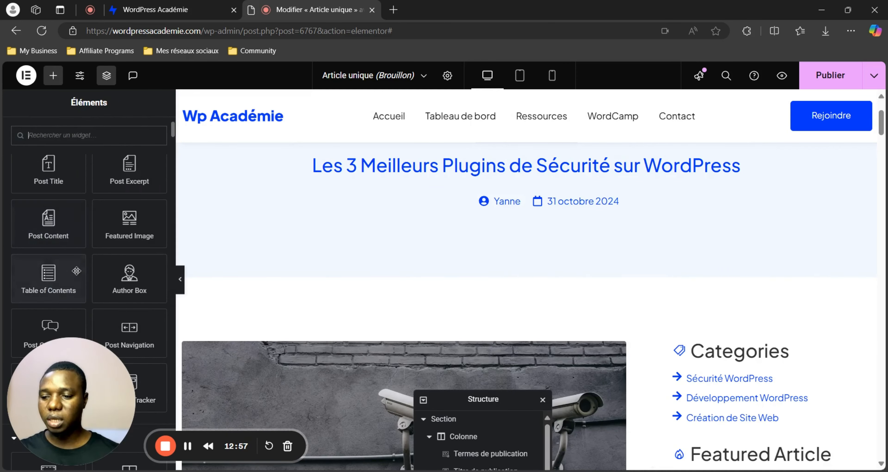
Step: Try a Post Comments widget beneath the publication date in the header section, and delete it
{"action": "scroll", "coordinate": [76, 270], "scroll_direction": "down", "scroll_amount": 2}
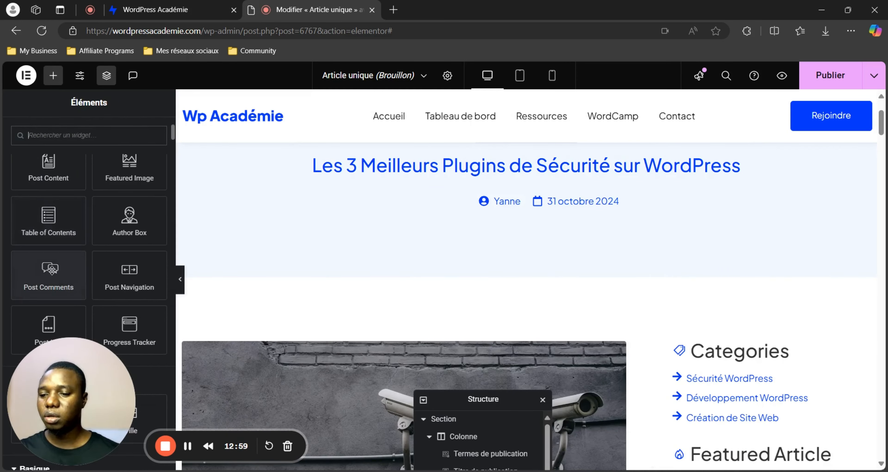
{"action": "left_click_drag", "start_coordinate": [52, 276], "coordinate": [600, 207]}
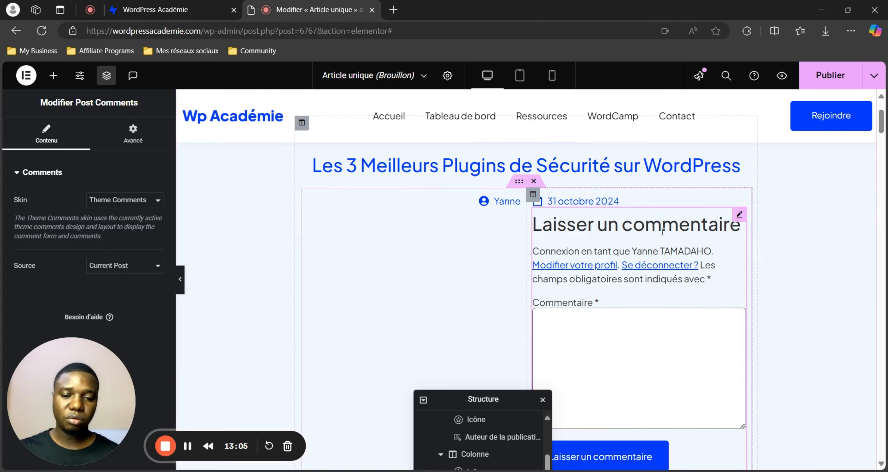
{"action": "scroll", "coordinate": [632, 308], "scroll_direction": "down", "scroll_amount": 5}
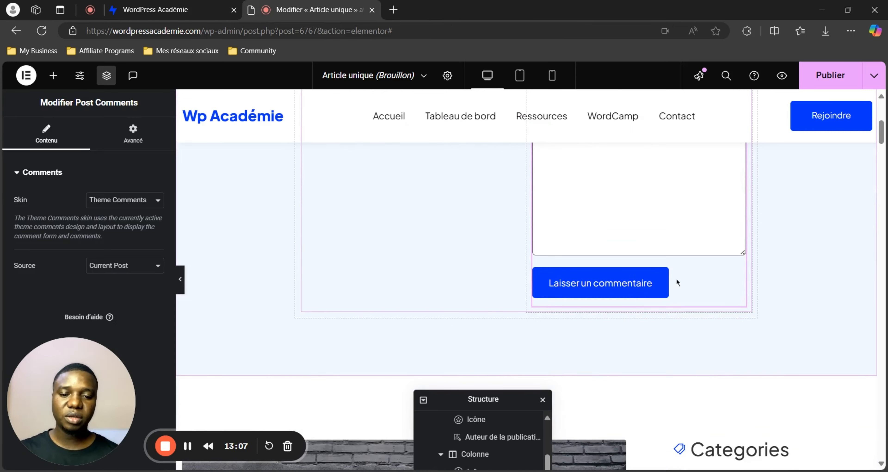
{"action": "right_click", "coordinate": [683, 276]}
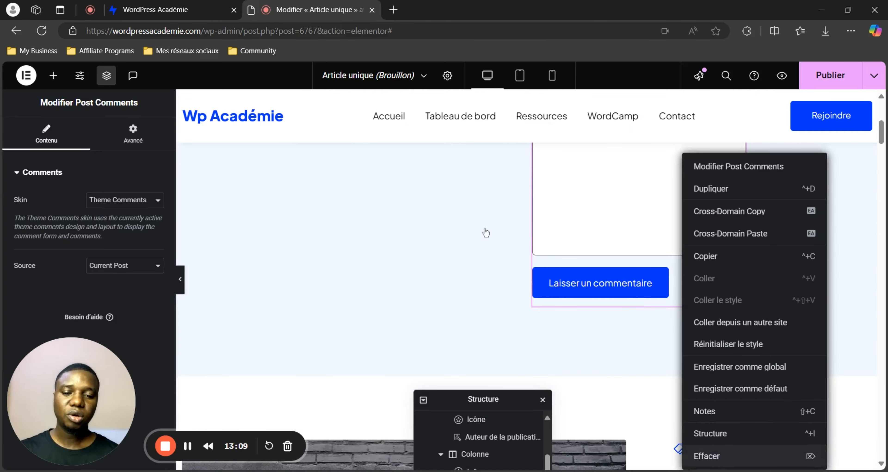
Step: Select the existing post comment widget beneath the tags and apply the pending changes to the page preview
{"action": "scroll", "coordinate": [485, 232], "scroll_direction": "down", "scroll_amount": 20}
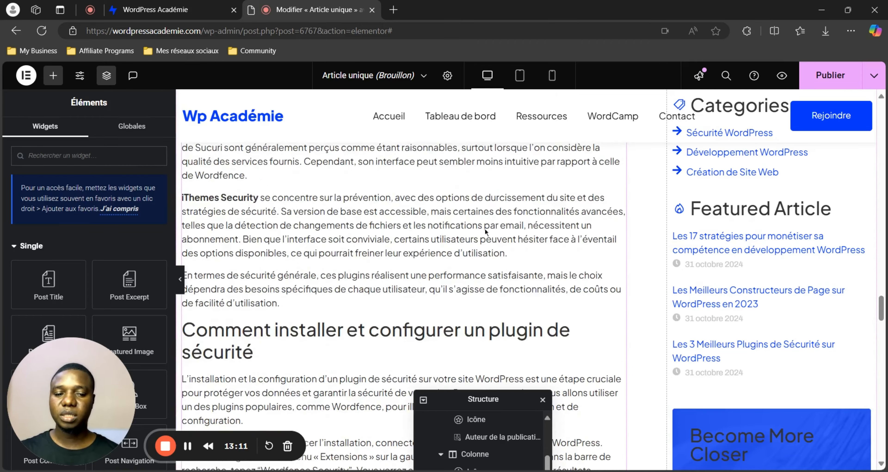
{"action": "scroll", "coordinate": [485, 229], "scroll_direction": "down", "scroll_amount": 20}
{"action": "scroll", "coordinate": [478, 251], "scroll_direction": "up", "scroll_amount": 5}
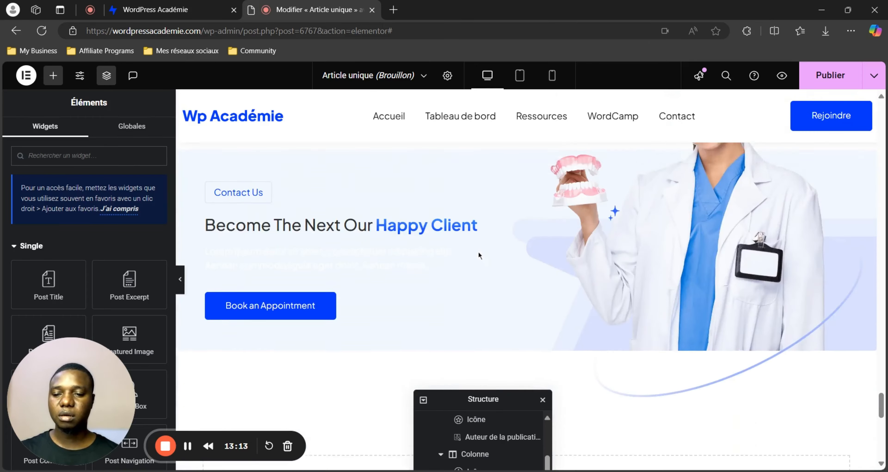
{"action": "scroll", "coordinate": [479, 251], "scroll_direction": "up", "scroll_amount": 6}
{"action": "left_click", "coordinate": [382, 293]}
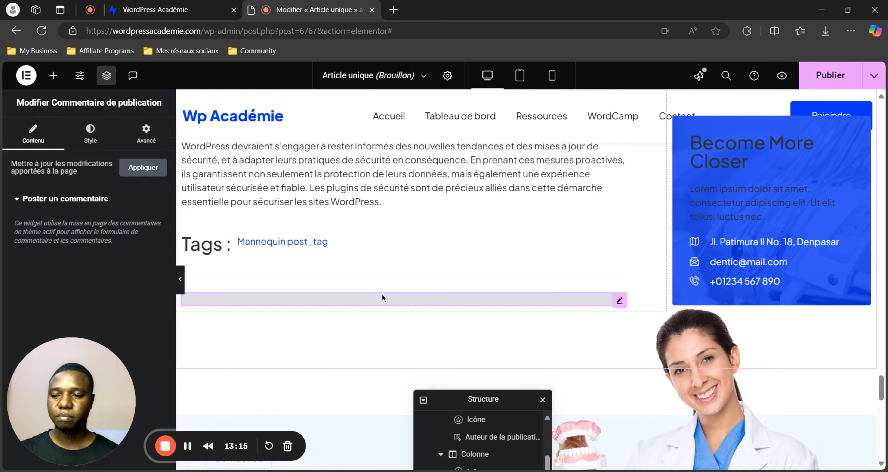
{"action": "left_click", "coordinate": [67, 198]}
{"action": "left_click", "coordinate": [144, 167]}
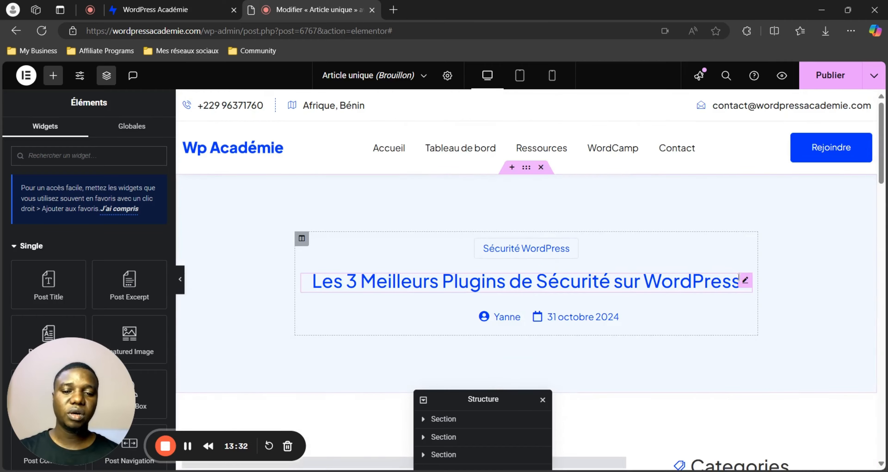
Step: Correct the sidebar heading above the category list to the French spelling "Catégories"
{"action": "scroll", "coordinate": [739, 277], "scroll_direction": "down", "scroll_amount": 3}
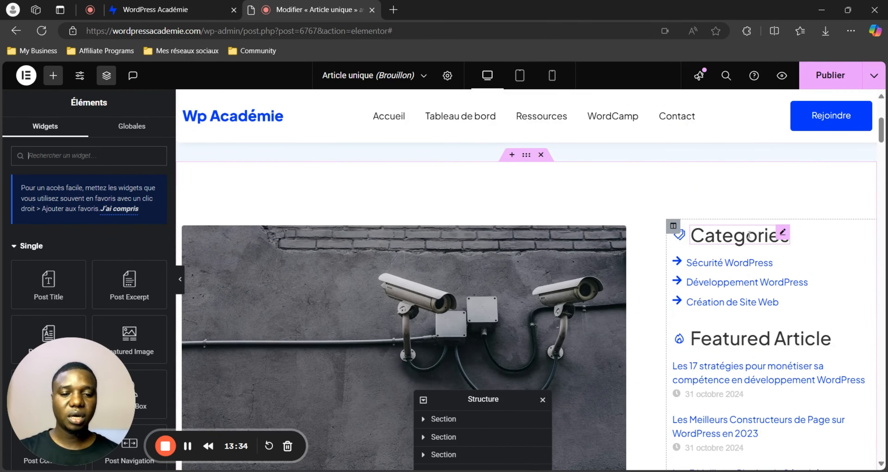
{"action": "left_click", "coordinate": [749, 235]}
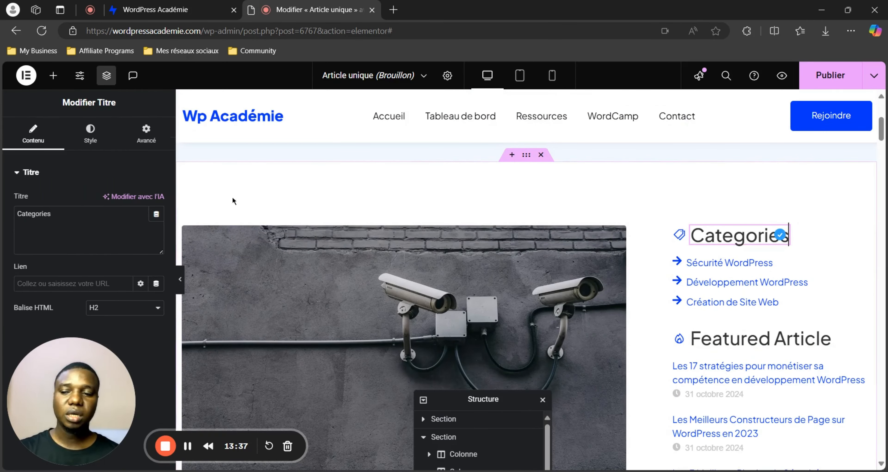
{"action": "left_click", "coordinate": [33, 217]}
{"action": "key", "text": "BackSpace"}
{"action": "type", "text": "é"}
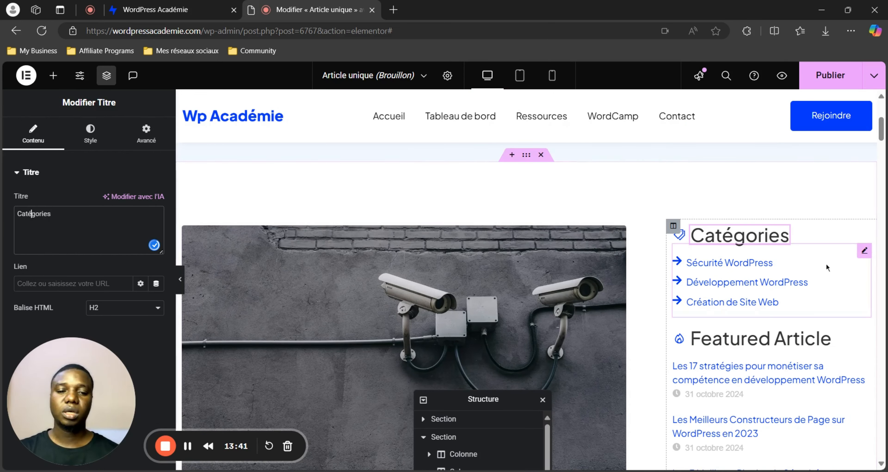
Step: Examine the sidebar's category list, featured article list, and the heading, text and contact list of the "Become More Closer" box
{"action": "left_click", "coordinate": [785, 264]}
{"action": "scroll", "coordinate": [785, 264], "scroll_direction": "down", "scroll_amount": 2}
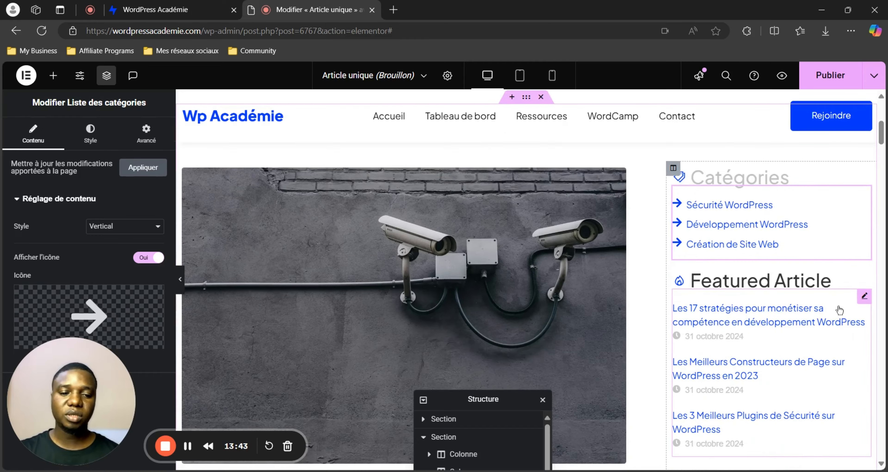
{"action": "left_click", "coordinate": [860, 301]}
{"action": "scroll", "coordinate": [844, 312], "scroll_direction": "down", "scroll_amount": 8}
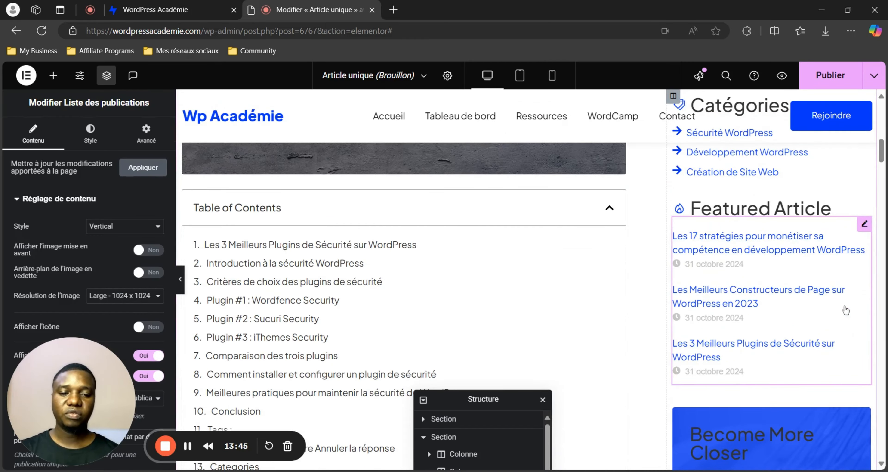
{"action": "scroll", "coordinate": [835, 386], "scroll_direction": "down", "scroll_amount": 15}
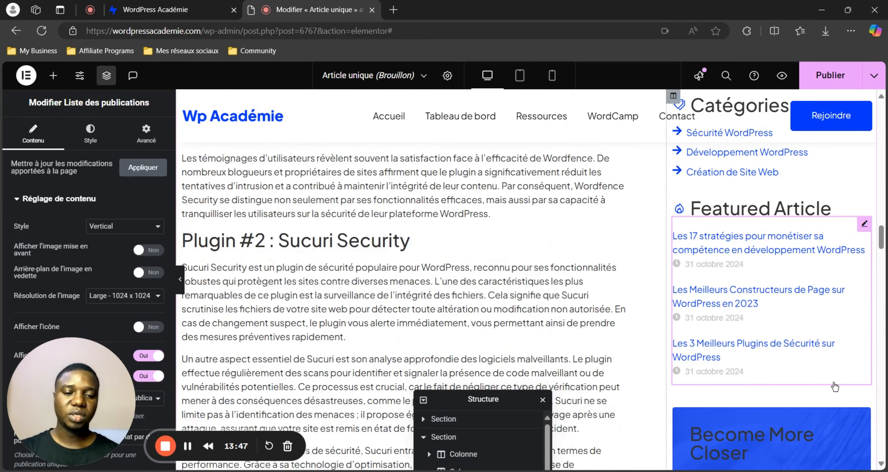
{"action": "scroll", "coordinate": [834, 386], "scroll_direction": "down", "scroll_amount": 20}
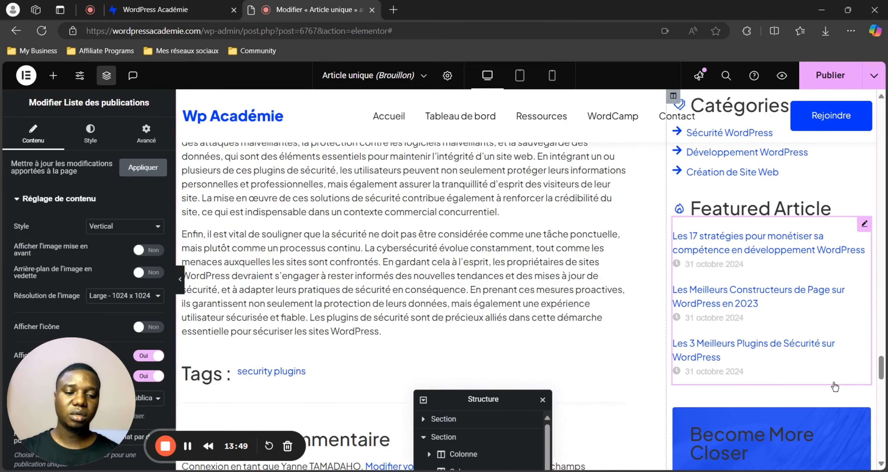
{"action": "scroll", "coordinate": [833, 382], "scroll_direction": "up", "scroll_amount": 5}
{"action": "left_click", "coordinate": [772, 253]}
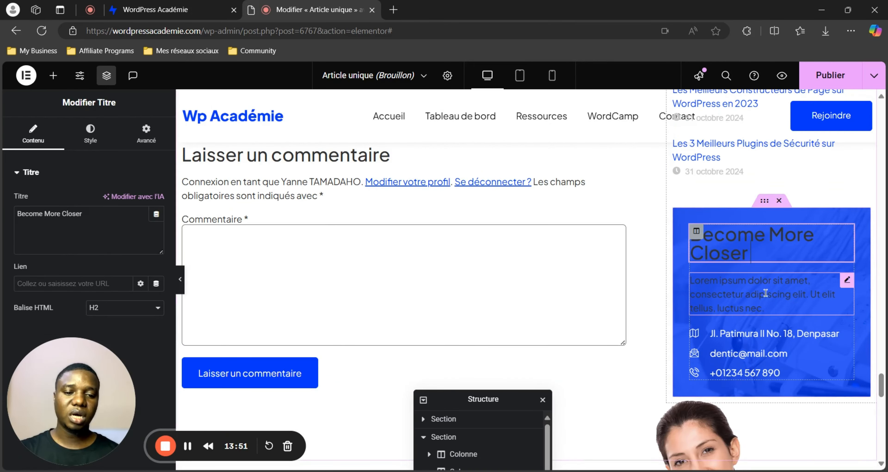
{"action": "left_click", "coordinate": [766, 293]}
{"action": "left_click", "coordinate": [764, 352]}
{"action": "scroll", "coordinate": [234, 194], "scroll_direction": "up", "scroll_amount": 5}
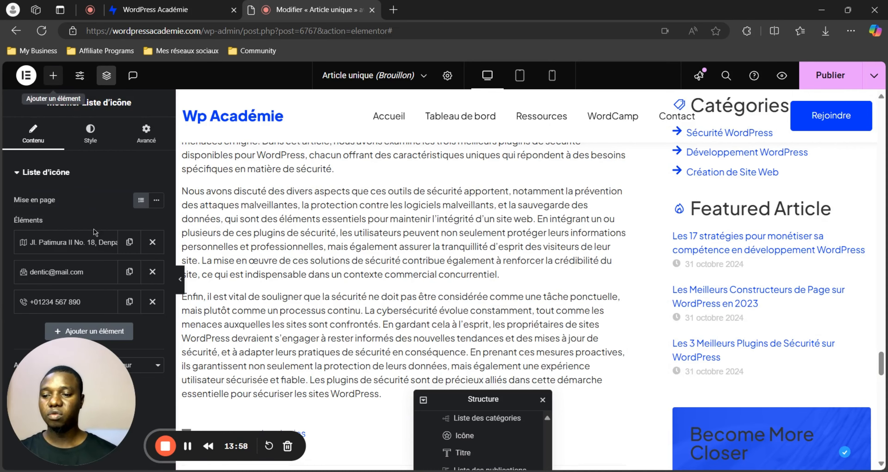
Step: Insert a basic Titre widget between the category label and the existing article title in the header section
{"action": "scroll", "coordinate": [92, 235], "scroll_direction": "down", "scroll_amount": 5}
{"action": "scroll", "coordinate": [91, 236], "scroll_direction": "up", "scroll_amount": 4}
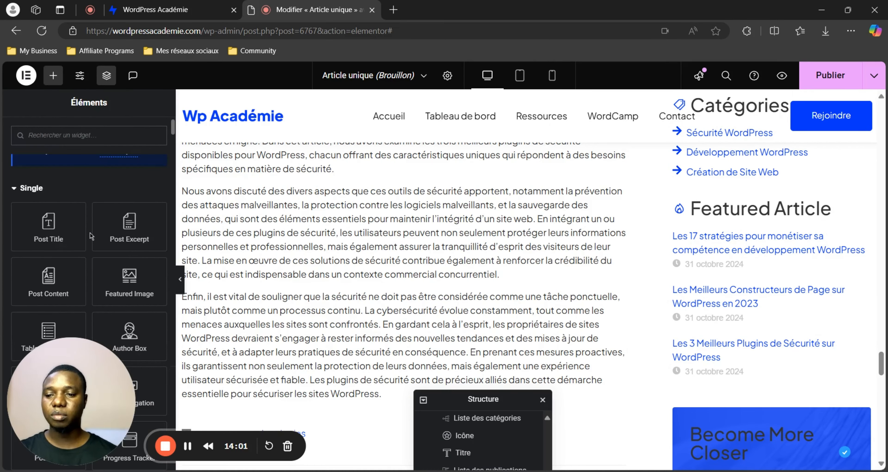
{"action": "scroll", "coordinate": [485, 279], "scroll_direction": "up", "scroll_amount": 15}
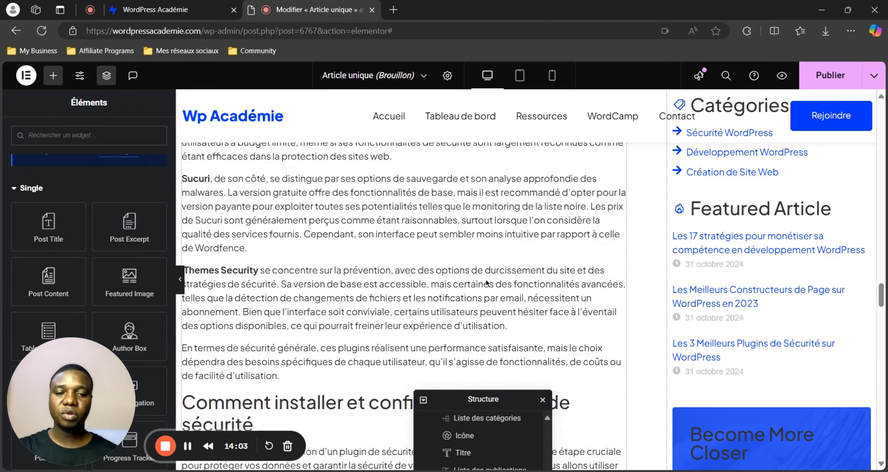
{"action": "scroll", "coordinate": [485, 278], "scroll_direction": "up", "scroll_amount": 20}
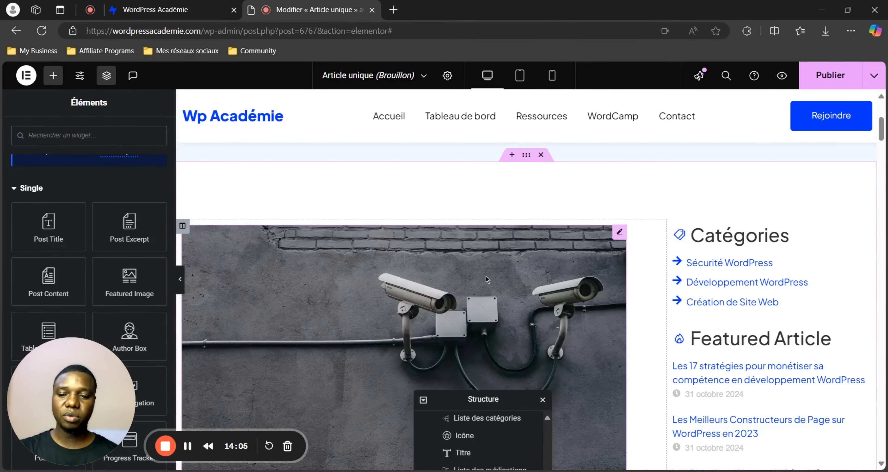
{"action": "scroll", "coordinate": [69, 238], "scroll_direction": "up", "scroll_amount": 3}
{"action": "scroll", "coordinate": [50, 297], "scroll_direction": "down", "scroll_amount": 5}
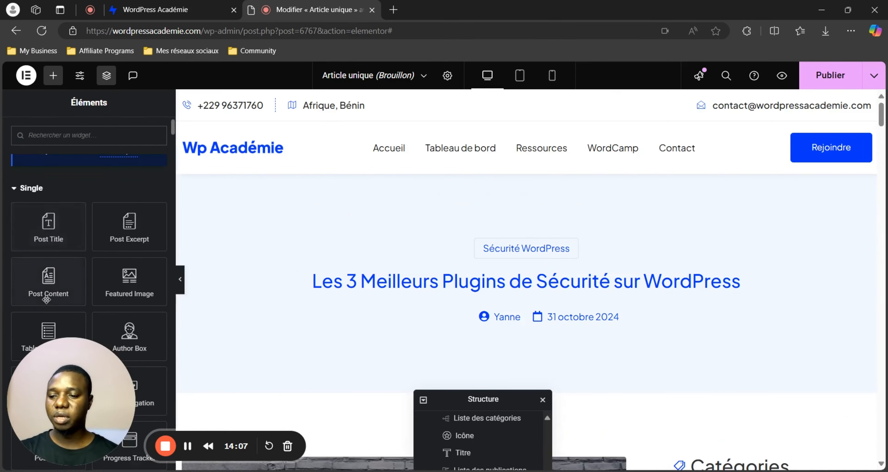
{"action": "scroll", "coordinate": [44, 293], "scroll_direction": "down", "scroll_amount": 5}
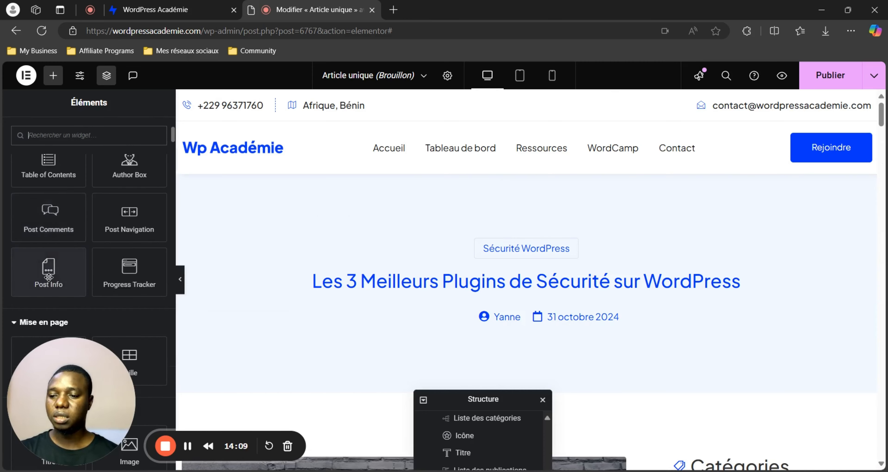
{"action": "scroll", "coordinate": [50, 283], "scroll_direction": "down", "scroll_amount": 3}
{"action": "left_click_drag", "start_coordinate": [48, 287], "coordinate": [555, 281]}
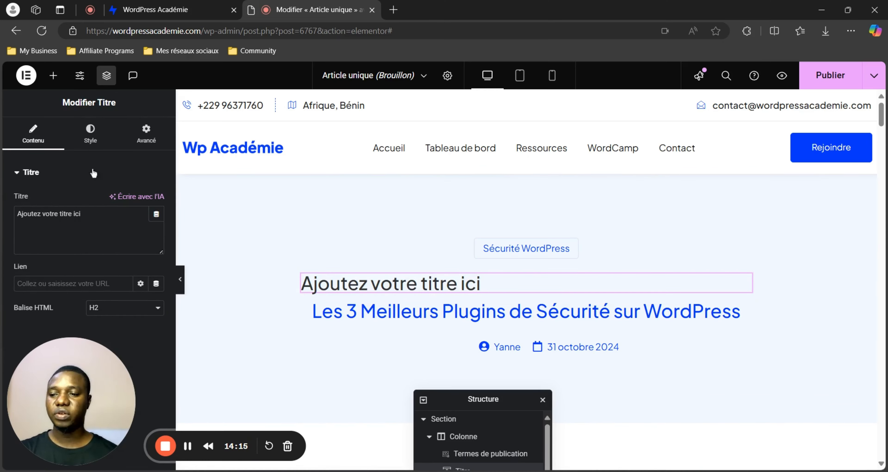
Step: Centre the new heading and give its text the blue global colour #003DFF
{"action": "left_click", "coordinate": [89, 135]}
{"action": "left_click", "coordinate": [125, 200]}
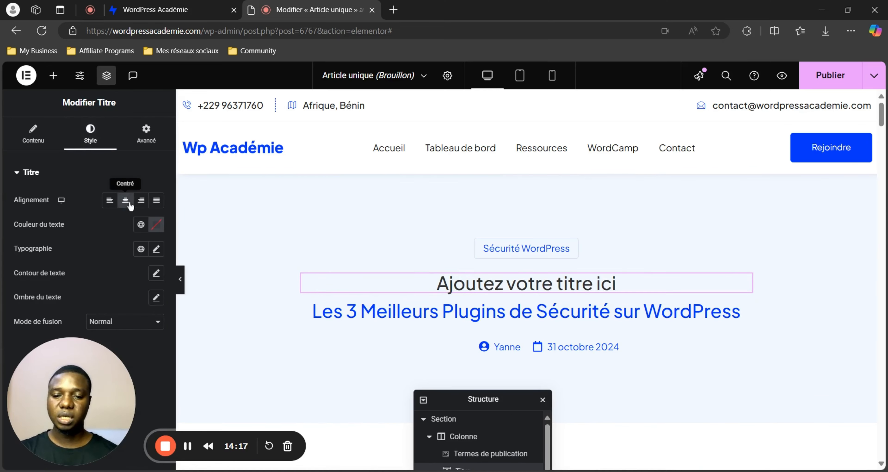
{"action": "left_click", "coordinate": [141, 224]}
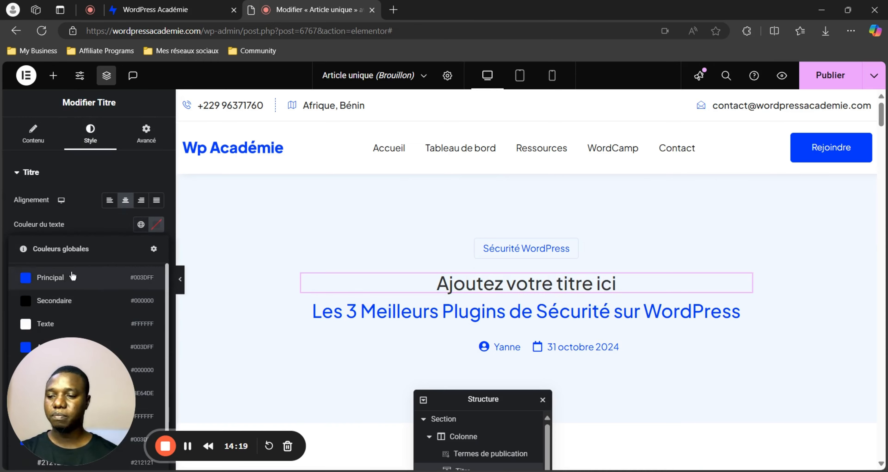
{"action": "left_click", "coordinate": [74, 331]}
Step: Replace the new heading's placeholder text with the dynamic Post Title tag
{"action": "left_click", "coordinate": [33, 135]}
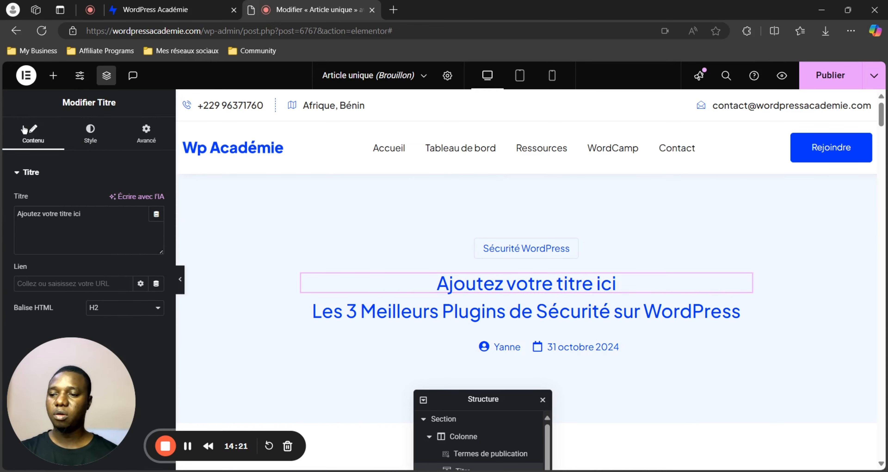
{"action": "triple_click", "coordinate": [56, 212]}
{"action": "key", "text": "BackSpace"}
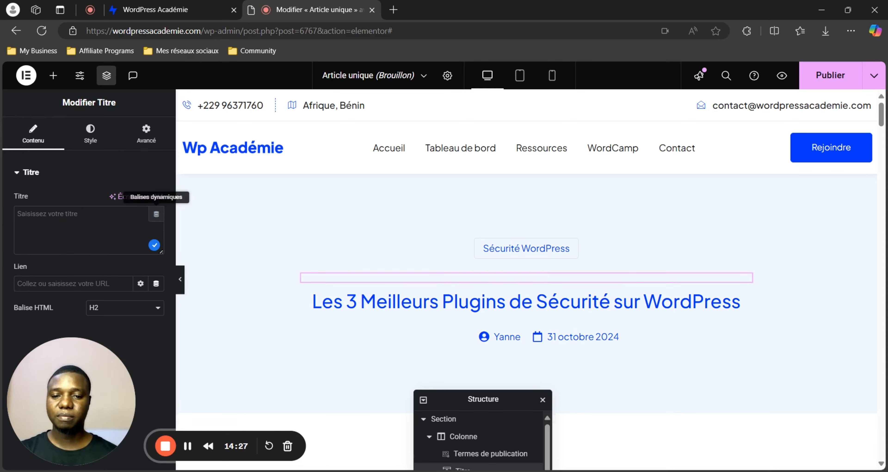
{"action": "left_click", "coordinate": [154, 216]}
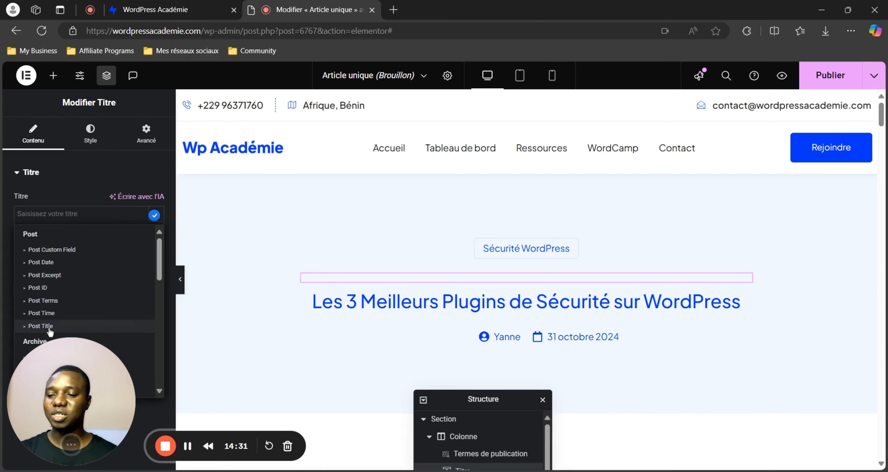
{"action": "left_click", "coordinate": [41, 326]}
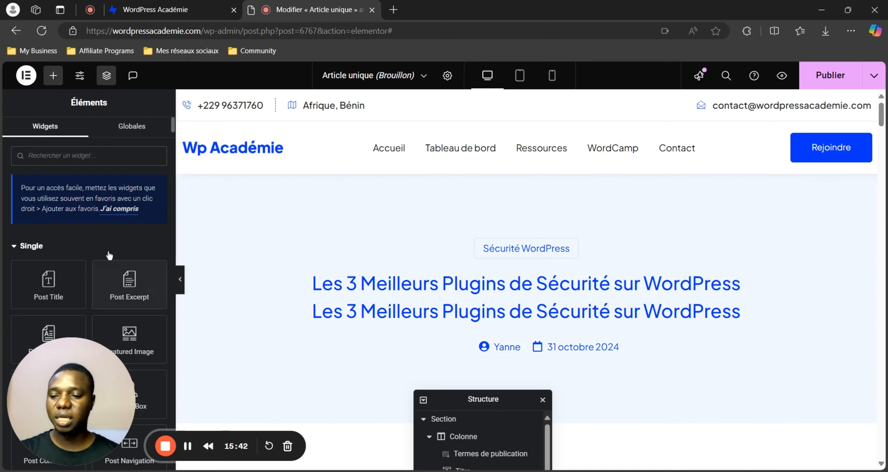
Step: Search the widgets for "list", insert a Liste d'icône beneath the article titles, and remove its first two items
{"action": "scroll", "coordinate": [93, 193], "scroll_direction": "down", "scroll_amount": 10}
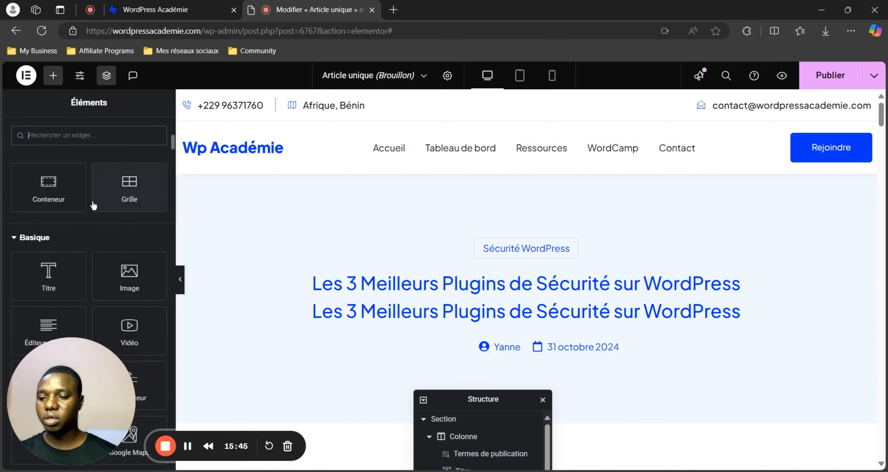
{"action": "scroll", "coordinate": [94, 205], "scroll_direction": "up", "scroll_amount": 10}
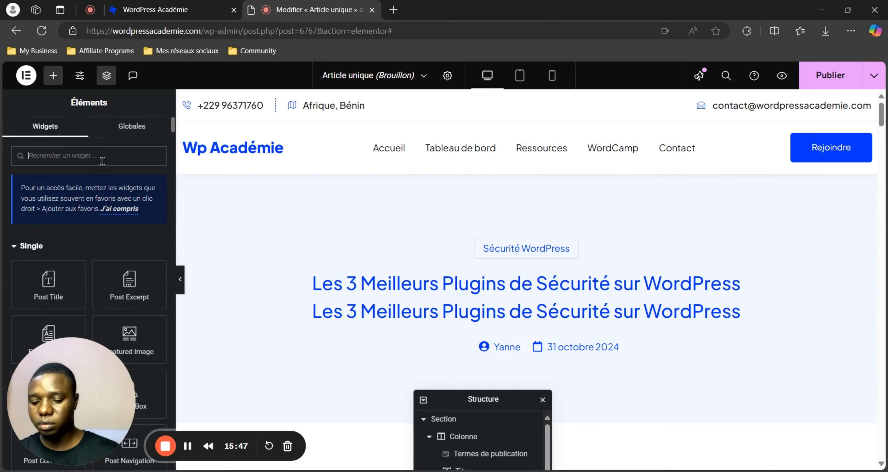
{"action": "type", "text": "list"}
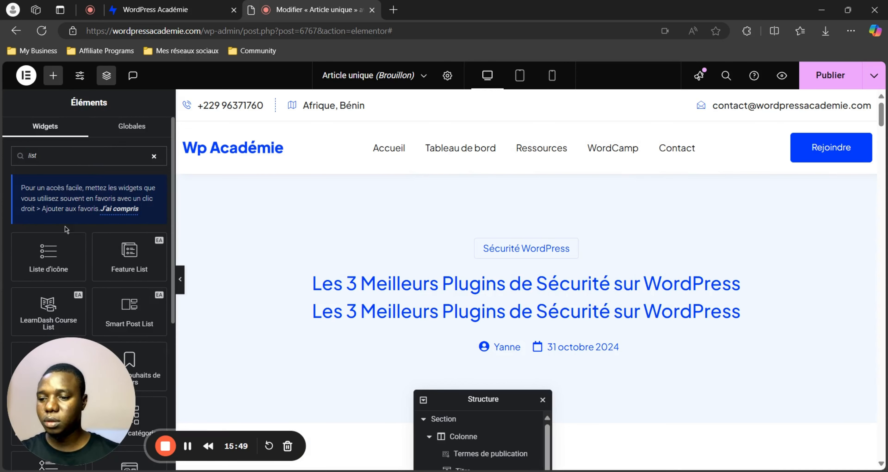
{"action": "left_click_drag", "start_coordinate": [48, 256], "coordinate": [526, 330]}
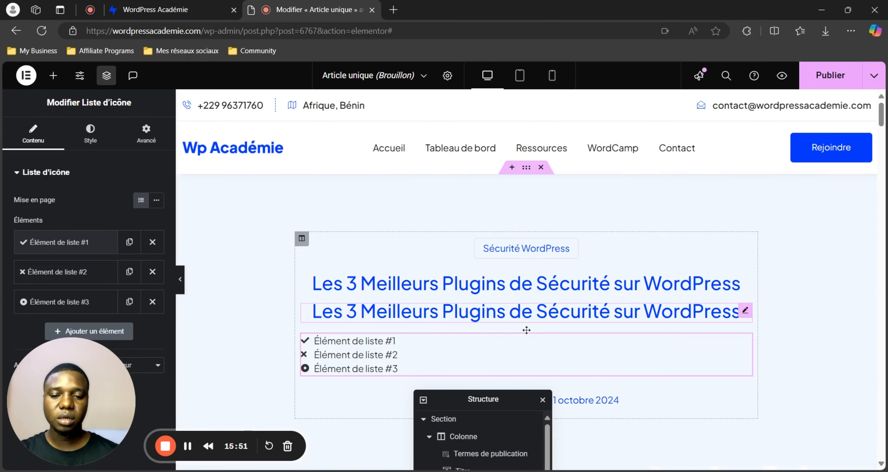
{"action": "left_click", "coordinate": [152, 242]}
{"action": "left_click", "coordinate": [152, 241]}
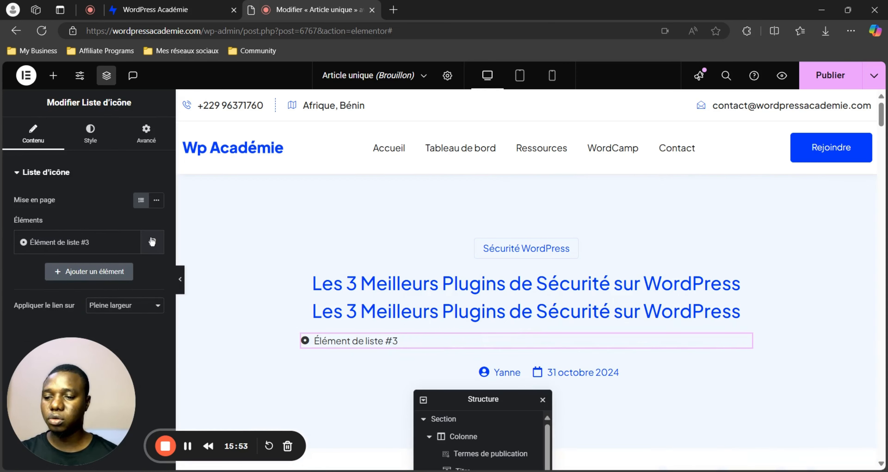
Step: Replace the remaining list item's text with the dynamic Post Terms tag using the Catégories taxonomy, and centre the list
{"action": "left_click", "coordinate": [59, 247]}
{"action": "left_click", "coordinate": [95, 288]}
{"action": "key", "text": "ctrl+a"}
{"action": "key", "text": "BackSpace"}
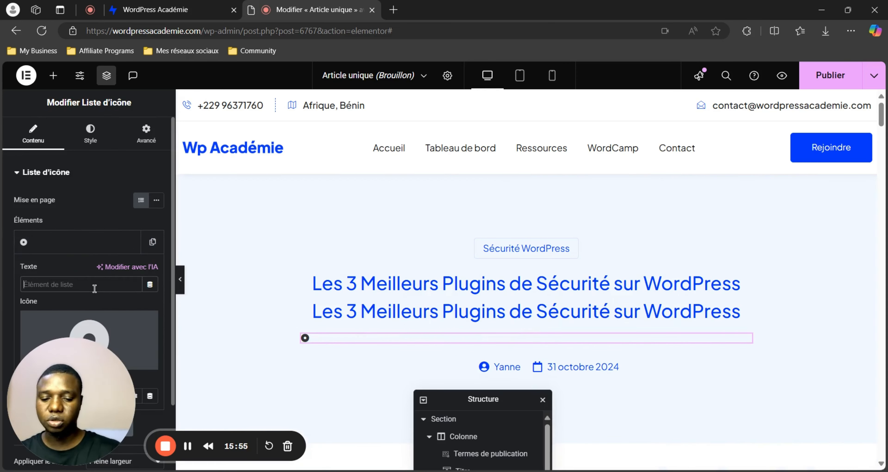
{"action": "left_click", "coordinate": [149, 284]}
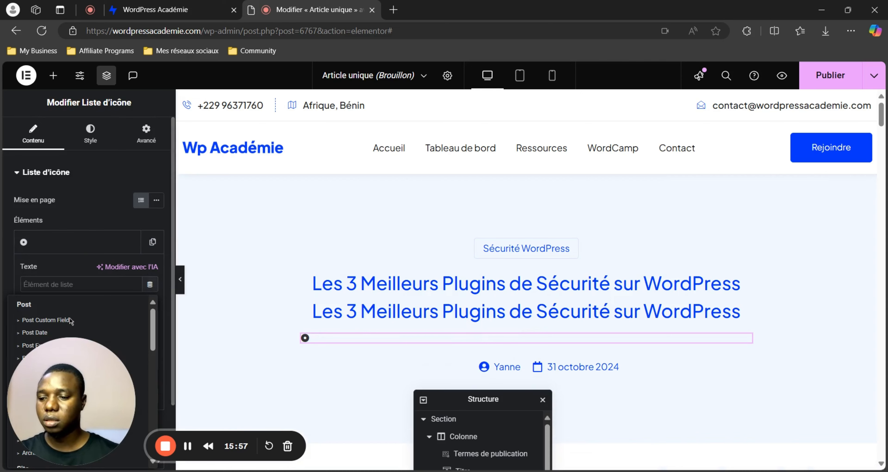
{"action": "left_click_drag", "start_coordinate": [42, 354], "coordinate": [126, 355]}
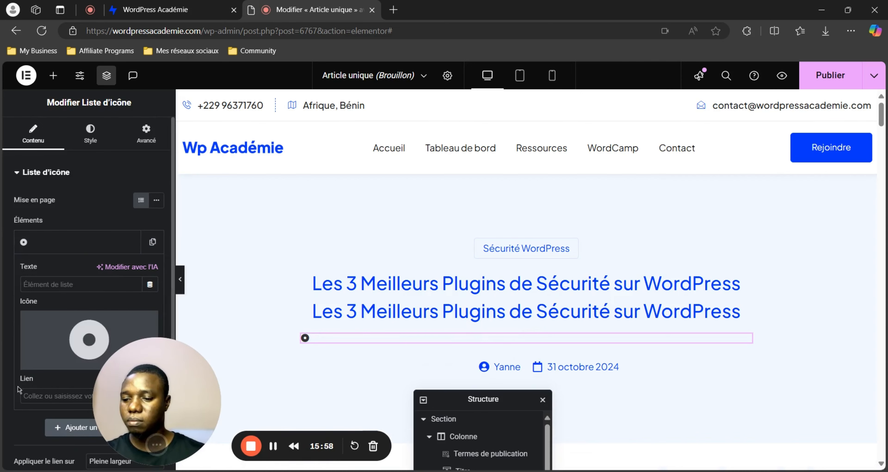
{"action": "left_click", "coordinate": [149, 284]}
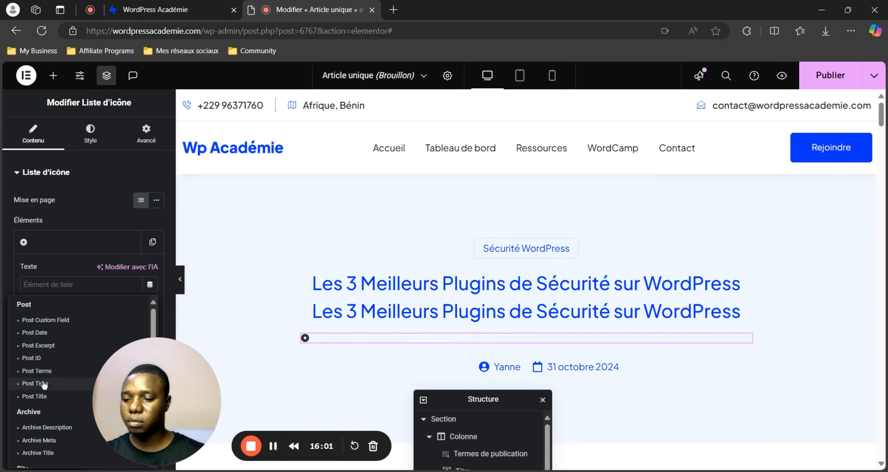
{"action": "left_click", "coordinate": [51, 371]}
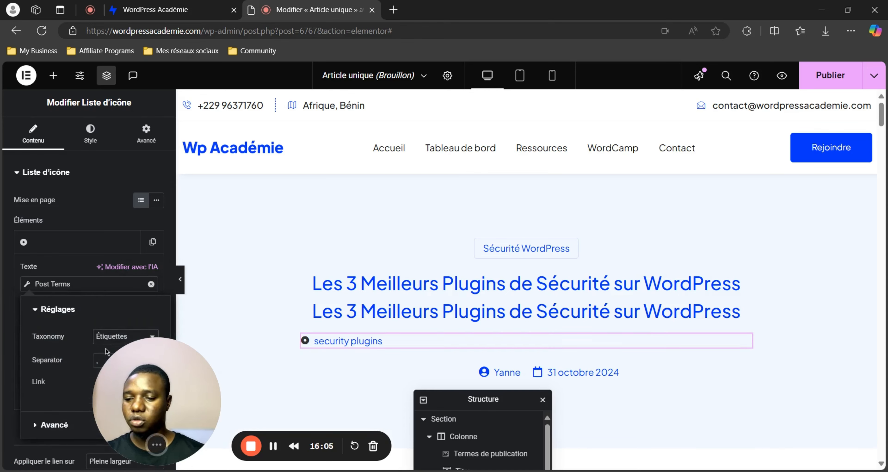
{"action": "left_click", "coordinate": [119, 354]}
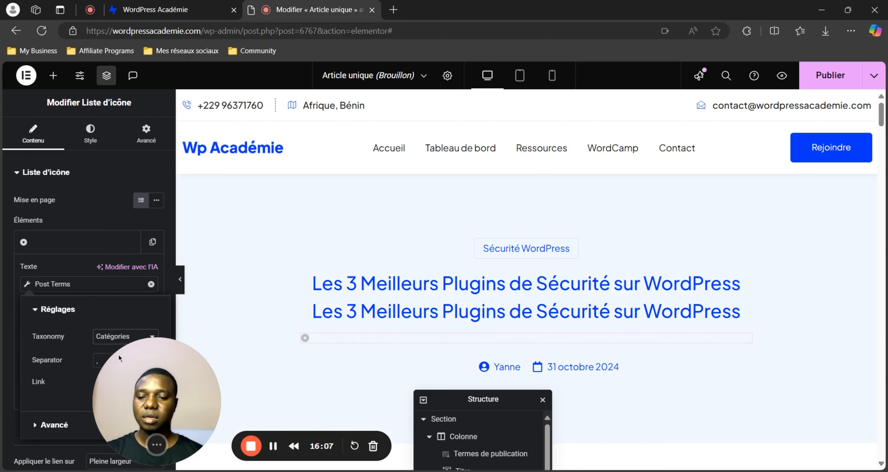
{"action": "left_click", "coordinate": [105, 139]}
{"action": "left_click", "coordinate": [136, 236]}
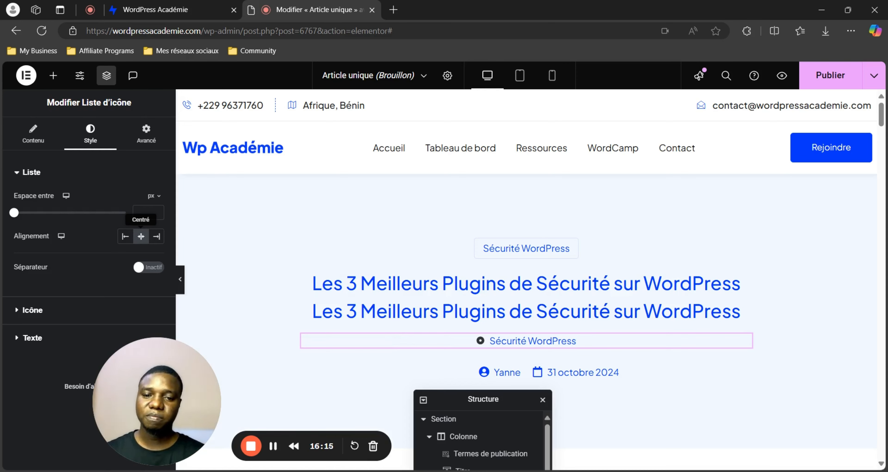
Step: Publish the template with a display condition that includes all Articles
{"action": "left_click", "coordinate": [830, 77]}
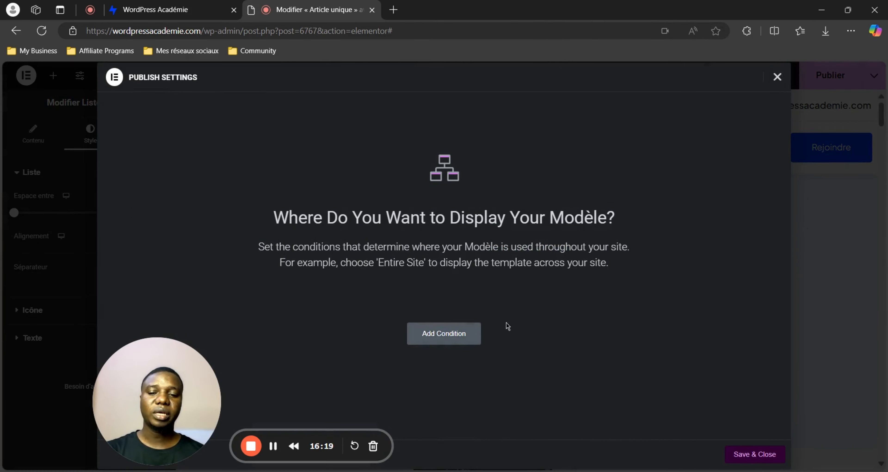
{"action": "left_click", "coordinate": [447, 335]}
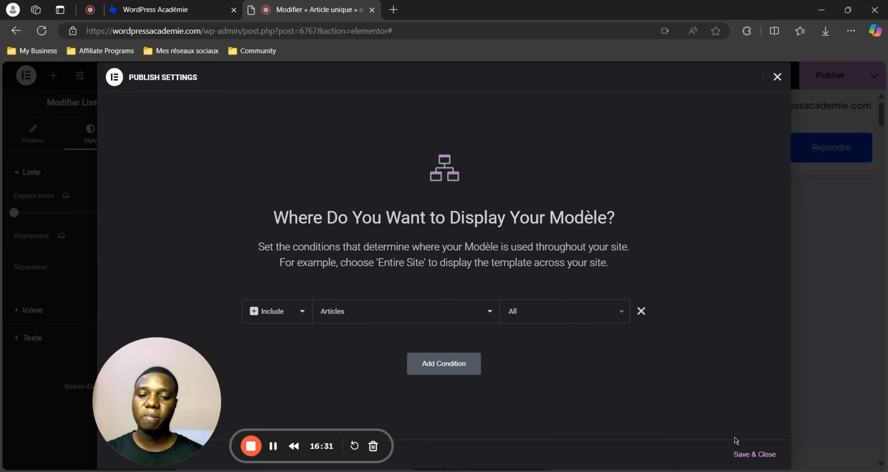
{"action": "left_click", "coordinate": [755, 454]}
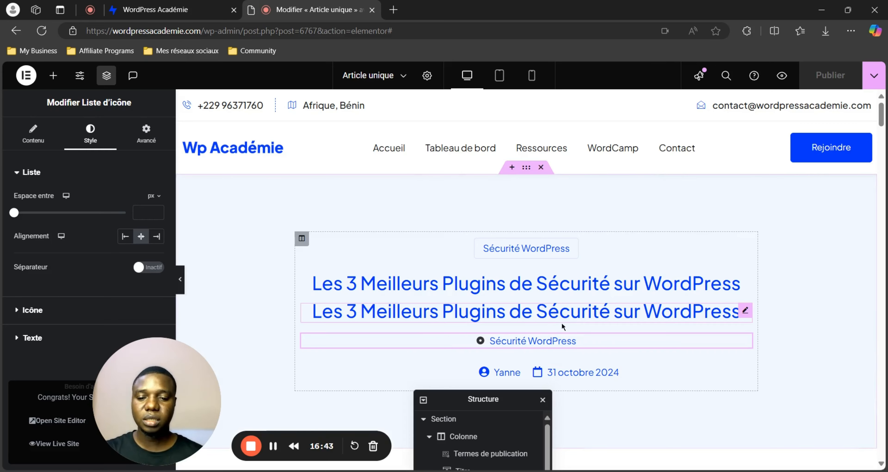
Step: Delete the duplicate article title and the category icon list beneath it from the hero section
{"action": "left_click", "coordinate": [540, 311]}
{"action": "right_click", "coordinate": [540, 311]}
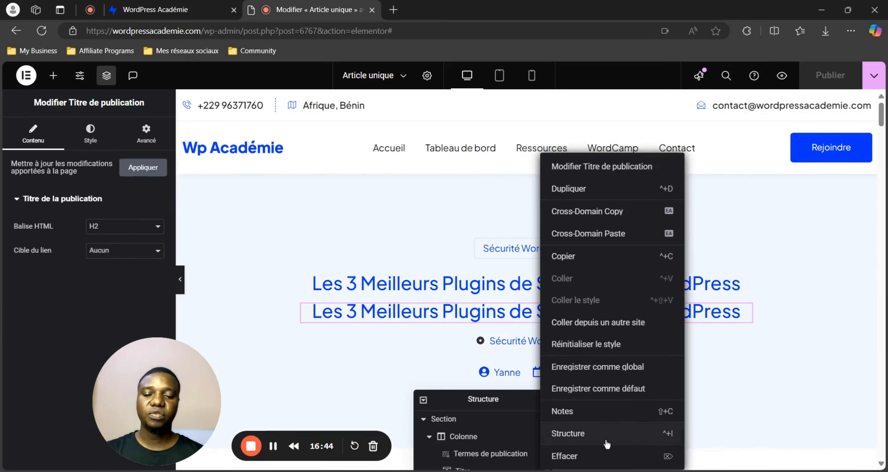
{"action": "left_click", "coordinate": [608, 454]}
{"action": "left_click", "coordinate": [543, 313]}
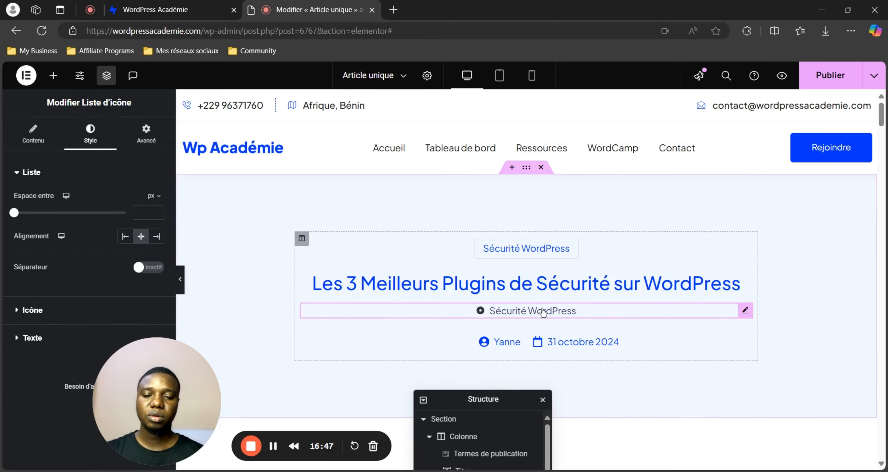
{"action": "right_click", "coordinate": [543, 313]}
{"action": "left_click", "coordinate": [632, 460]}
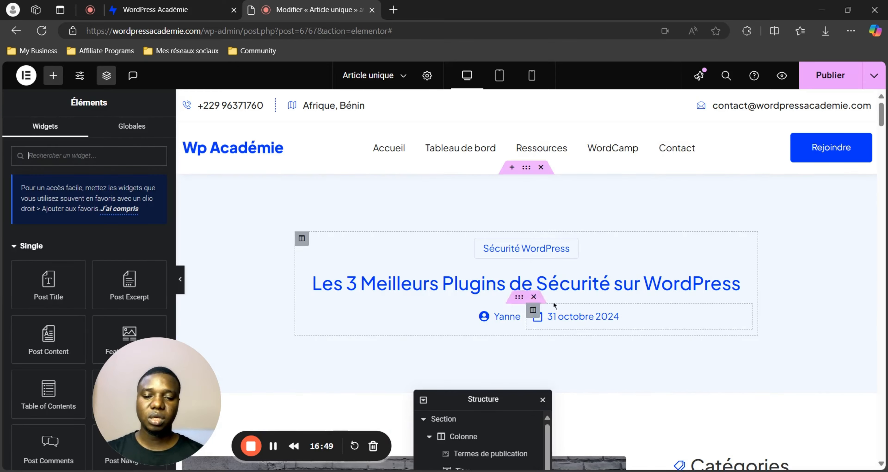
Step: Check the cleaned-up hero section against the content below it and publish the template changes
{"action": "scroll", "coordinate": [538, 279], "scroll_direction": "down", "scroll_amount": 8}
{"action": "scroll", "coordinate": [538, 279], "scroll_direction": "up", "scroll_amount": 5}
{"action": "scroll", "coordinate": [536, 278], "scroll_direction": "down", "scroll_amount": 6}
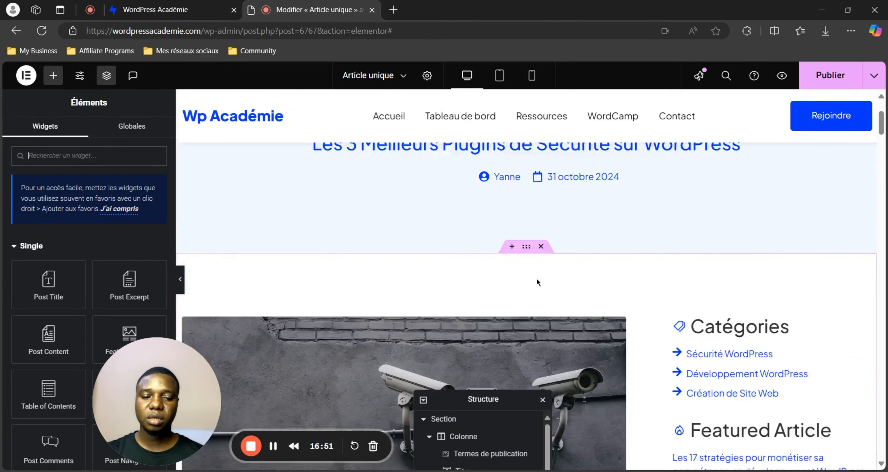
{"action": "scroll", "coordinate": [536, 278], "scroll_direction": "up", "scroll_amount": 6}
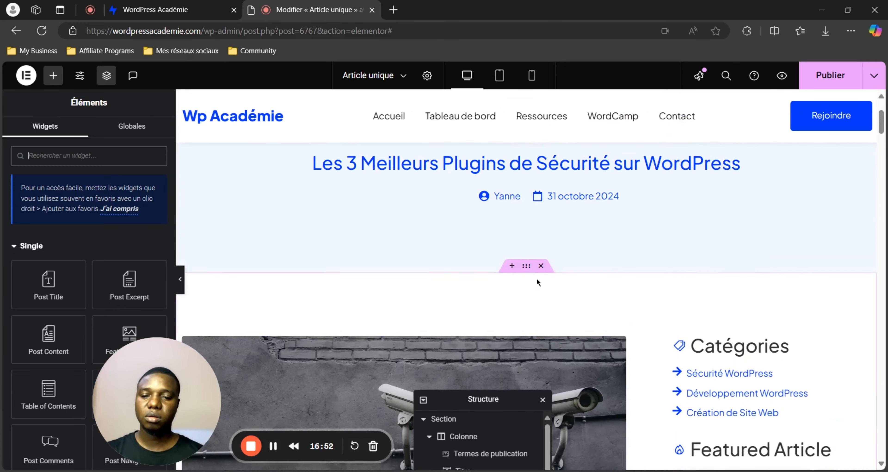
{"action": "left_click", "coordinate": [846, 83]}
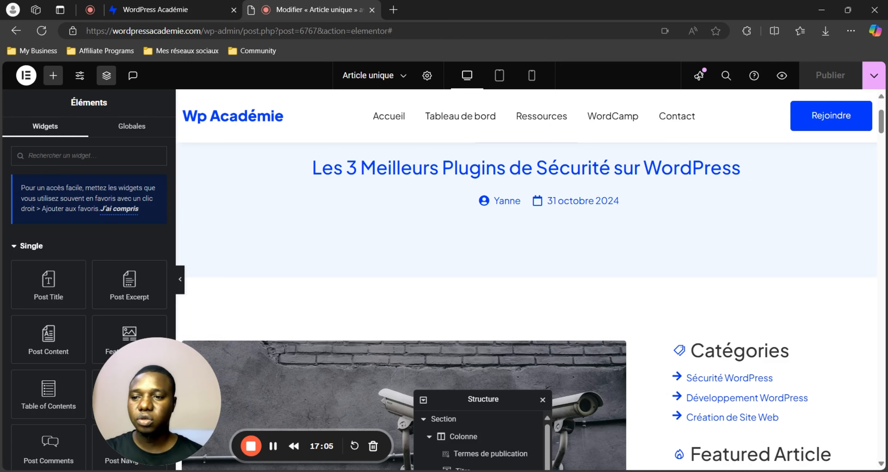
Step: From the WordPress dashboard's article list, open "Les Meilleurs Constructeurs de Page sur WordPress en 2023" on the live site in a new tab
{"action": "left_click", "coordinate": [155, 9]}
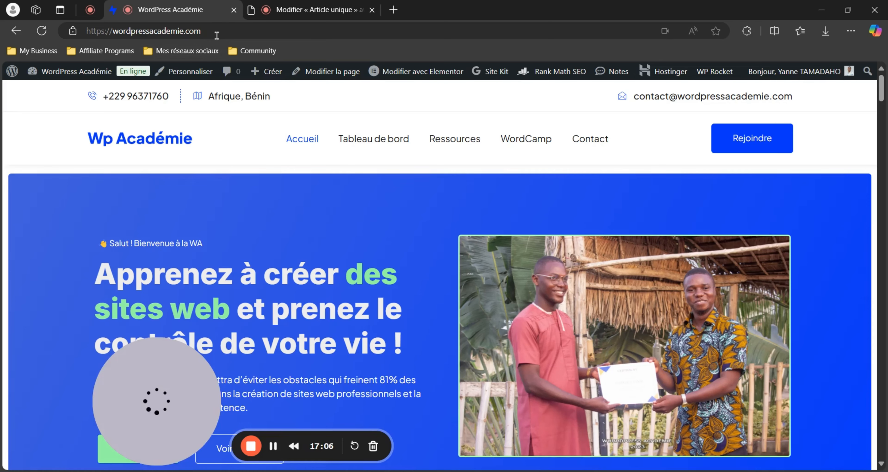
{"action": "mouse_move", "coordinate": [69, 71]}
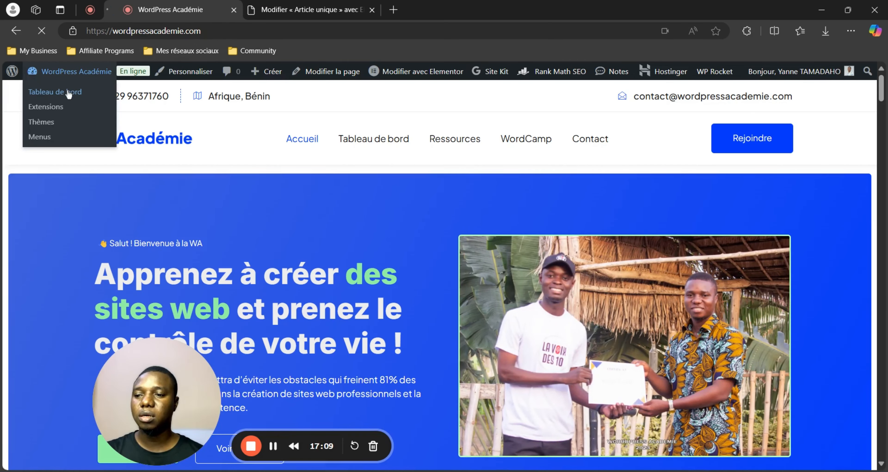
{"action": "left_click", "coordinate": [69, 92]}
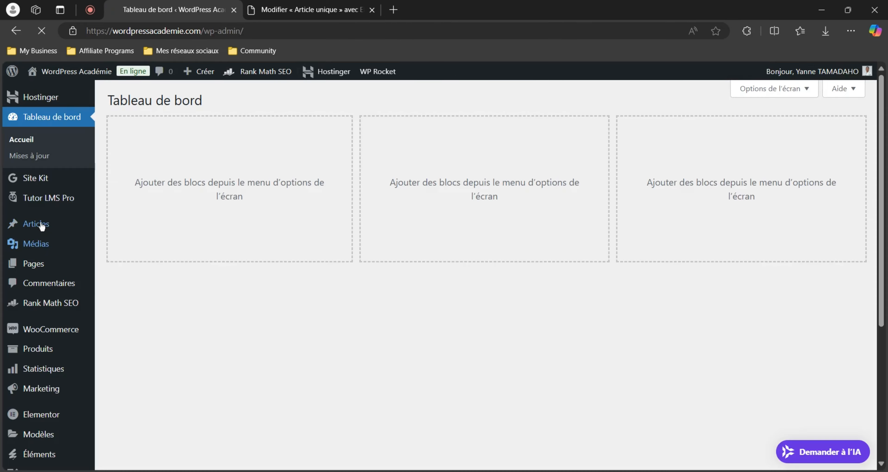
{"action": "mouse_move", "coordinate": [41, 226]}
{"action": "left_click", "coordinate": [92, 221]}
{"action": "scroll", "coordinate": [254, 200], "scroll_direction": "down", "scroll_amount": 3}
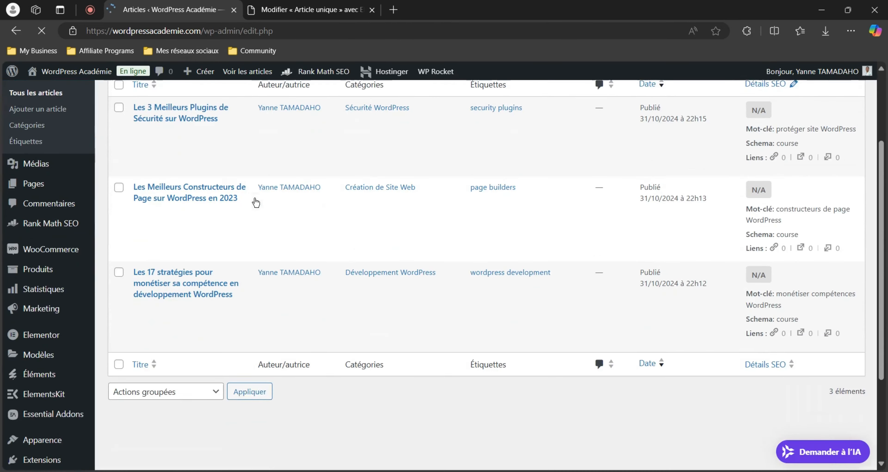
{"action": "left_click", "coordinate": [175, 220], "text": "ctrl"}
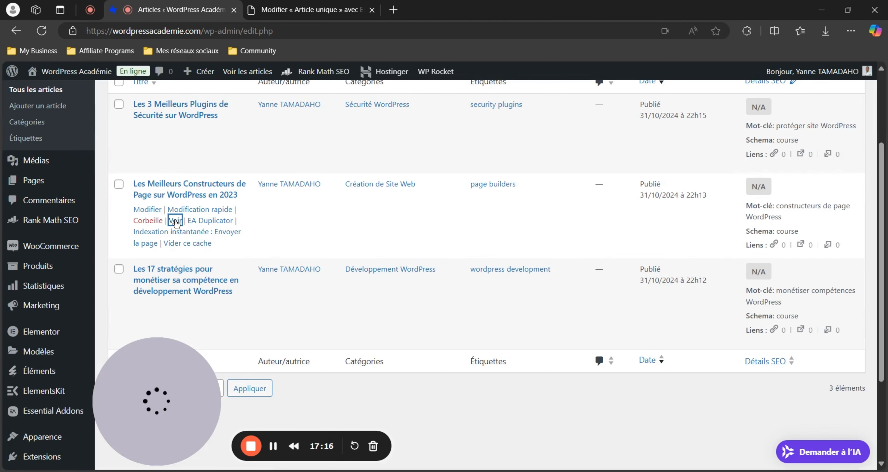
{"action": "left_click", "coordinate": [327, 8]}
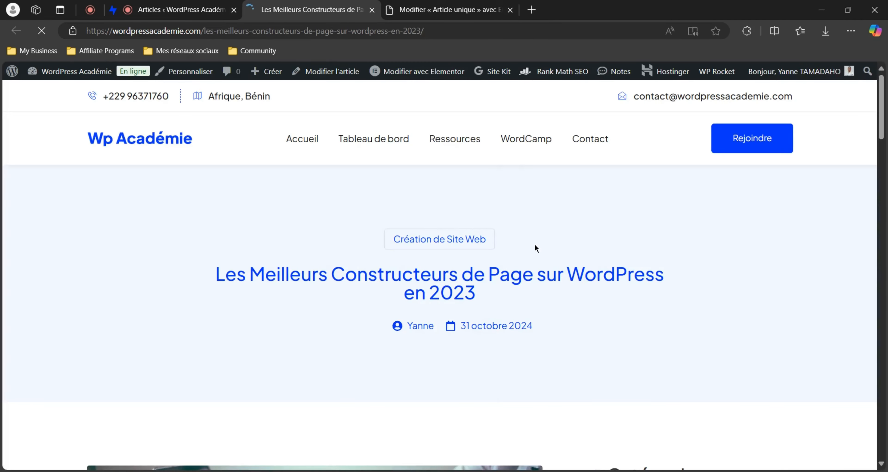
Step: Examine the live article's category, title and sidebar, and test several links in its table of contents
{"action": "triple_click", "coordinate": [429, 238]}
{"action": "left_click", "coordinate": [328, 252]}
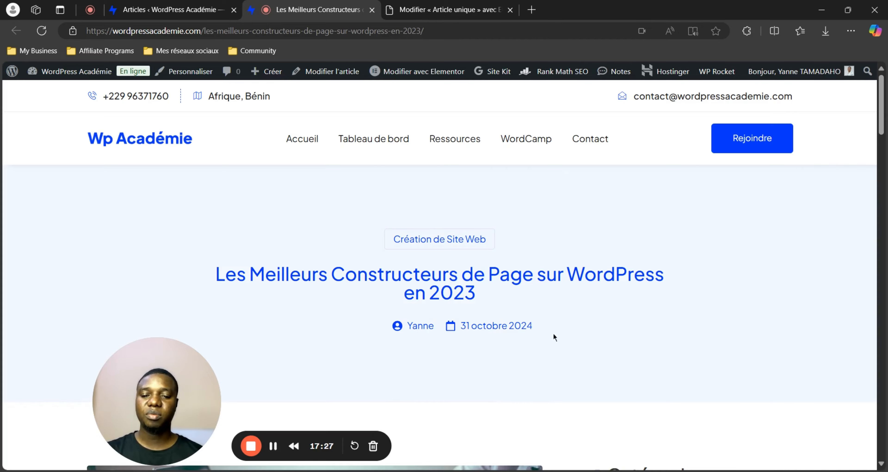
{"action": "scroll", "coordinate": [554, 337], "scroll_direction": "down", "scroll_amount": 5}
{"action": "scroll", "coordinate": [383, 221], "scroll_direction": "down", "scroll_amount": 5}
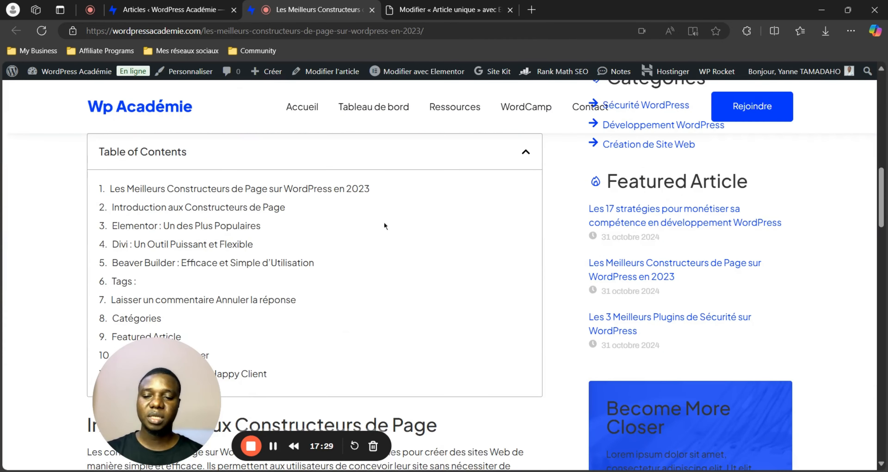
{"action": "left_click", "coordinate": [222, 191]}
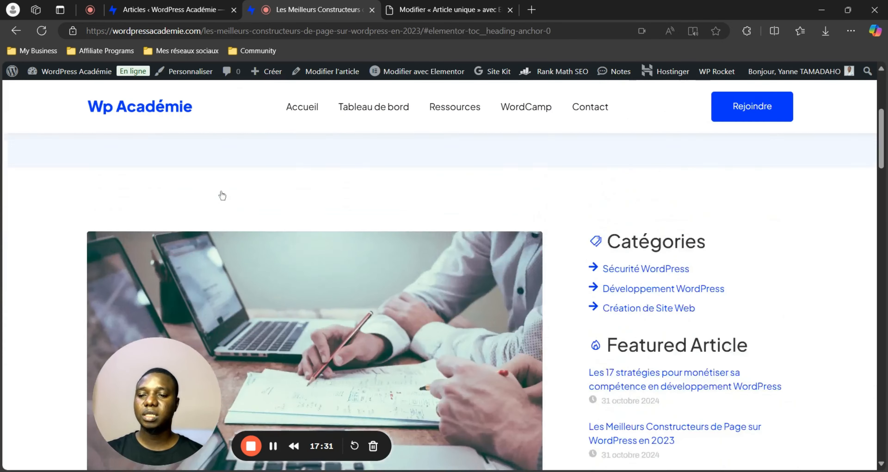
{"action": "left_click", "coordinate": [200, 233]}
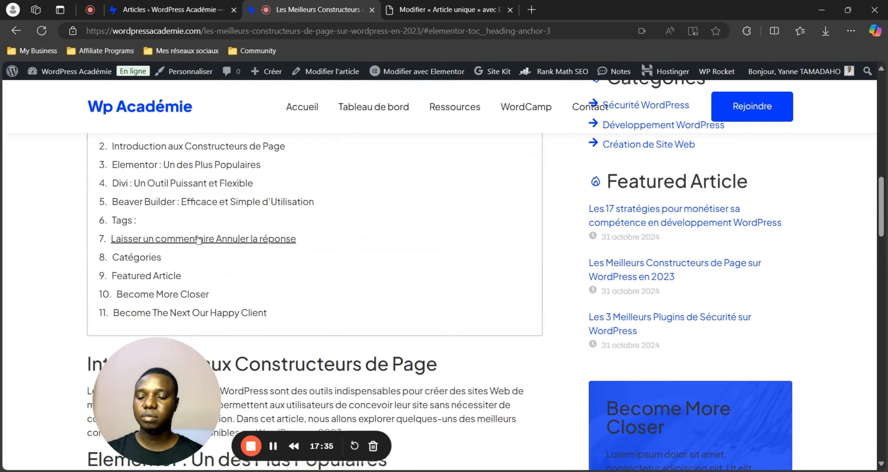
{"action": "left_click", "coordinate": [162, 203]}
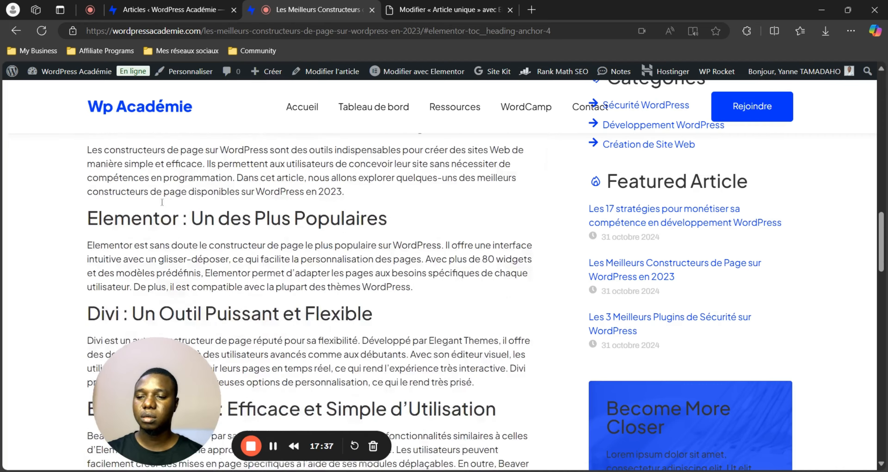
{"action": "scroll", "coordinate": [162, 204], "scroll_direction": "up", "scroll_amount": 15}
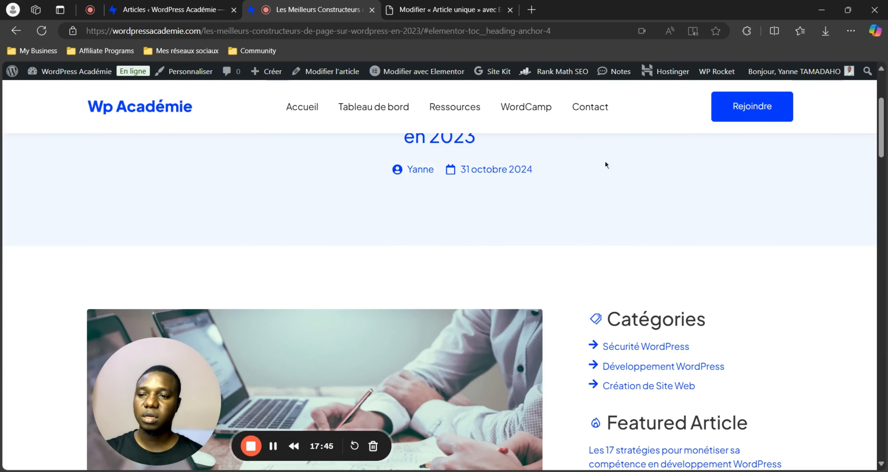
Step: Return to the WordPress admin and look through the saved templates and the list of all pages
{"action": "left_click", "coordinate": [218, 5]}
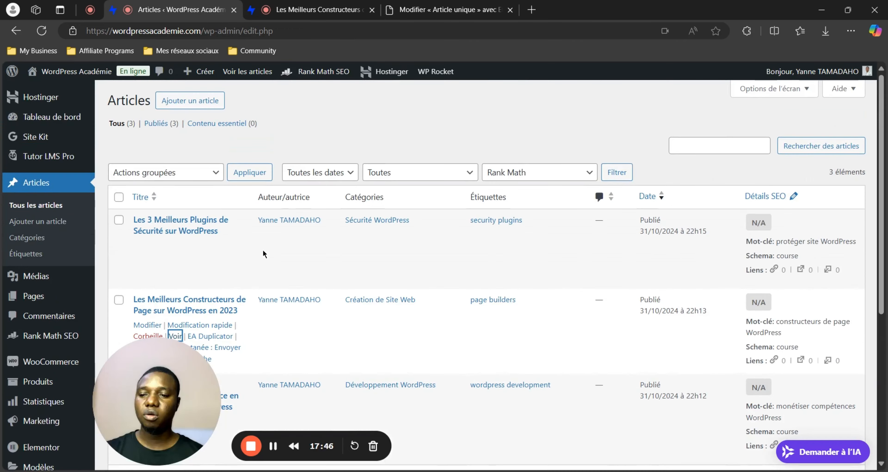
{"action": "scroll", "coordinate": [96, 305], "scroll_direction": "down", "scroll_amount": 6}
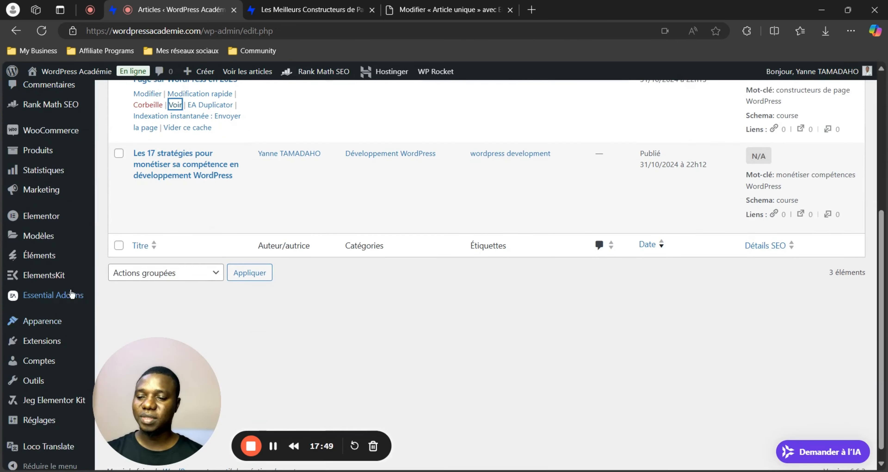
{"action": "mouse_move", "coordinate": [53, 240]}
{"action": "left_click", "coordinate": [172, 237]}
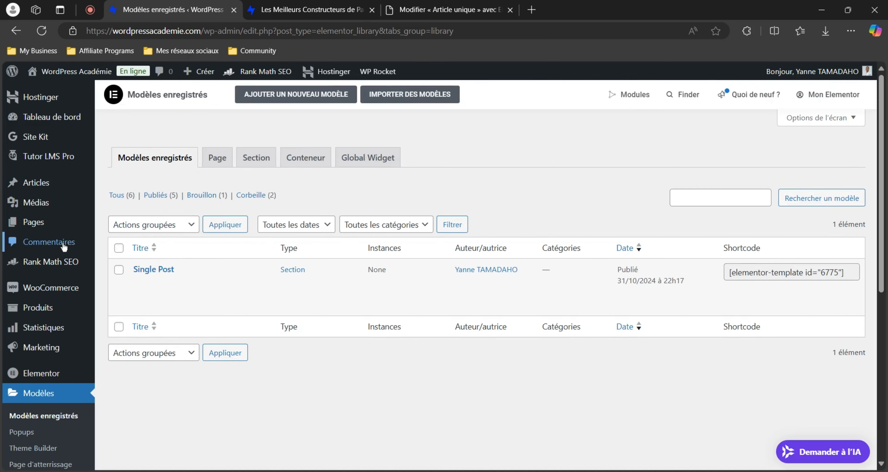
{"action": "left_click", "coordinate": [50, 226]}
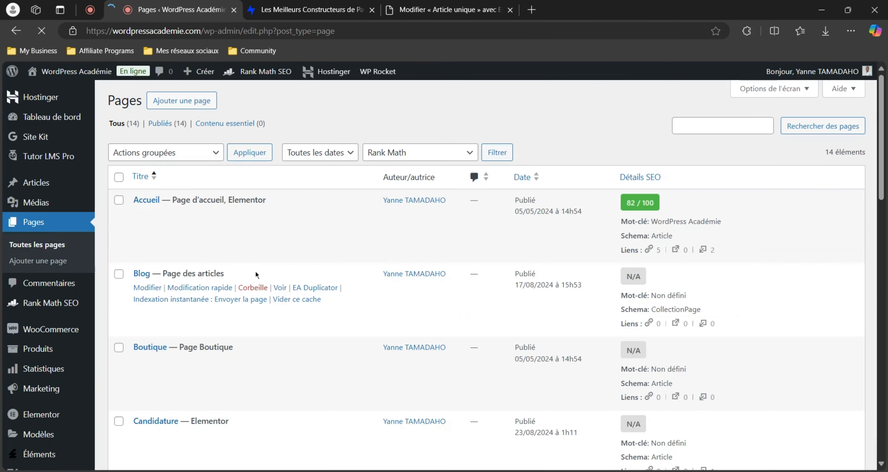
{"action": "scroll", "coordinate": [97, 298], "scroll_direction": "down", "scroll_amount": 10}
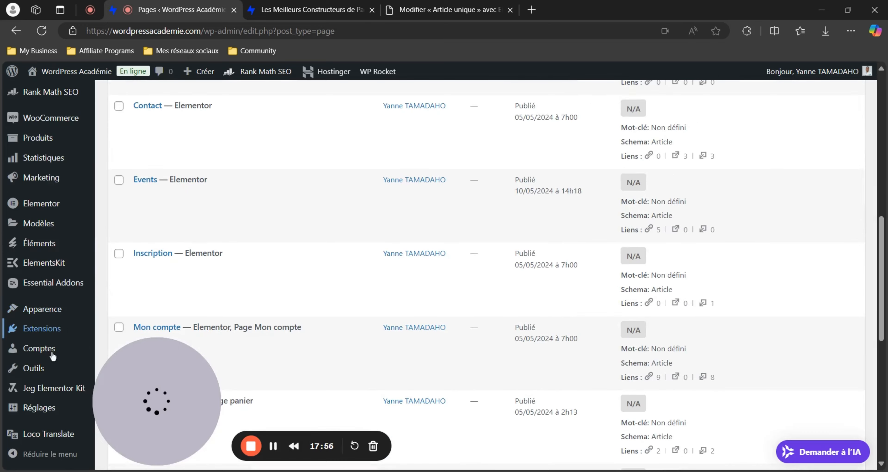
Step: Open the reading settings to check which page is assigned as the Page des articles
{"action": "mouse_move", "coordinate": [52, 416]}
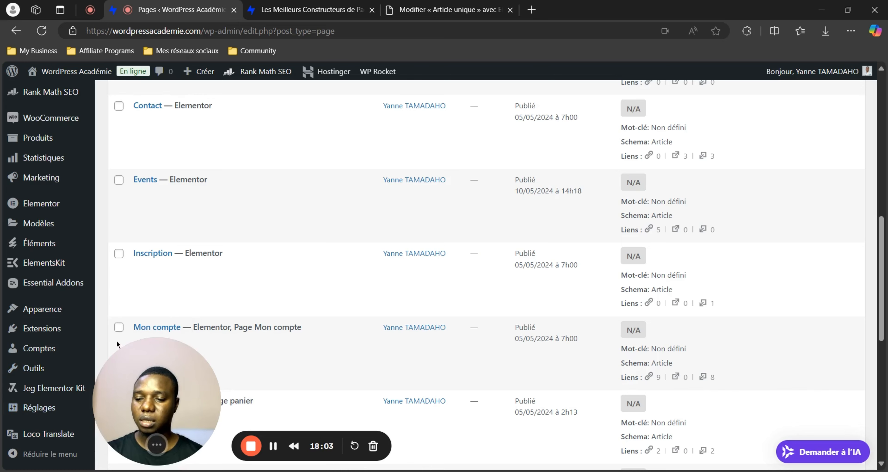
{"action": "left_click_drag", "start_coordinate": [191, 365], "coordinate": [312, 362]}
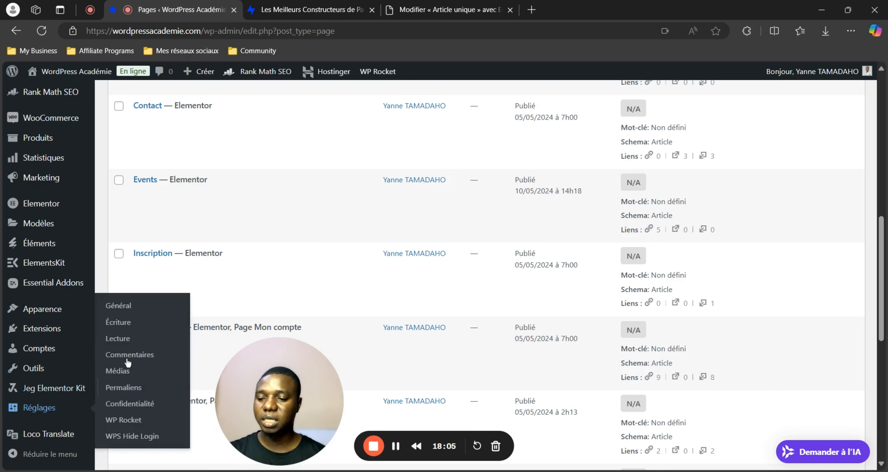
{"action": "left_click", "coordinate": [126, 338]}
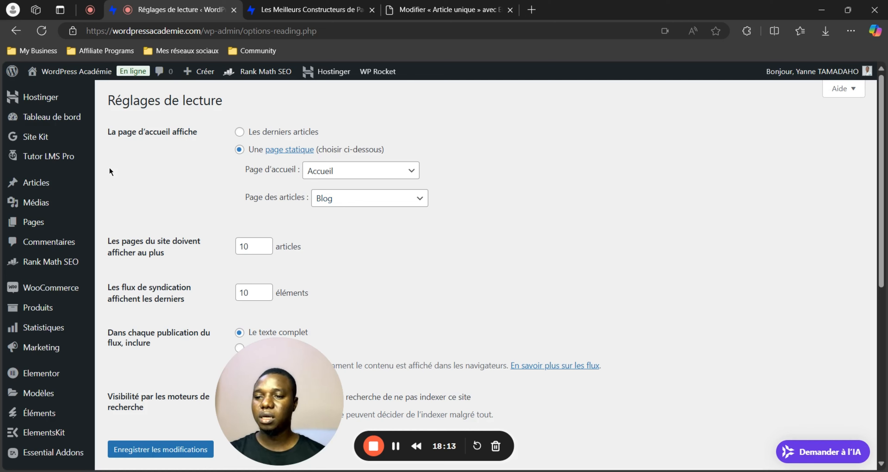
Step: Show all saved Elementor templates and filter them to the Archive type
{"action": "mouse_move", "coordinate": [38, 393]}
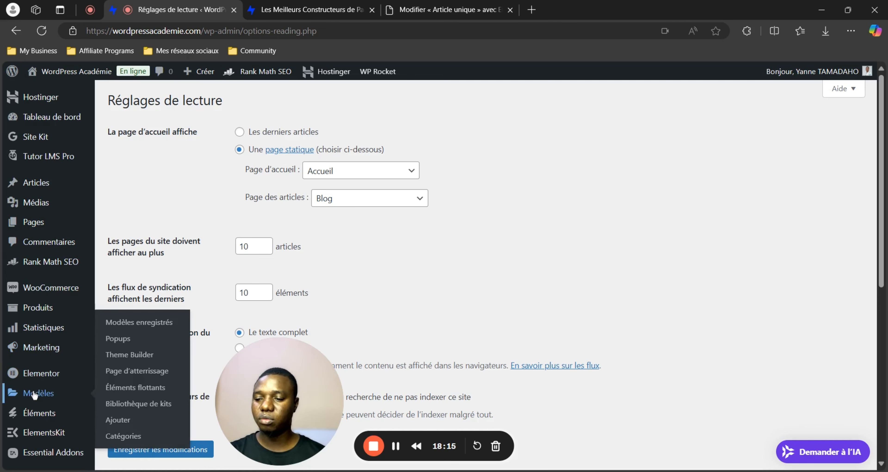
{"action": "left_click", "coordinate": [138, 328]}
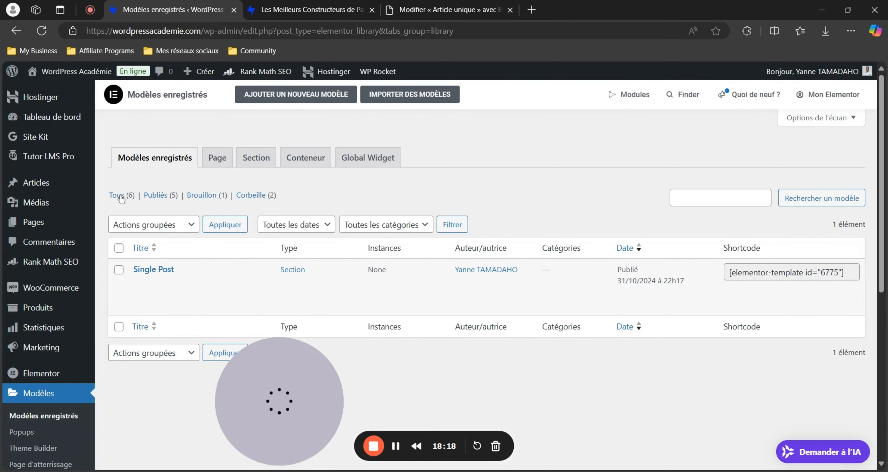
{"action": "left_click", "coordinate": [119, 195]}
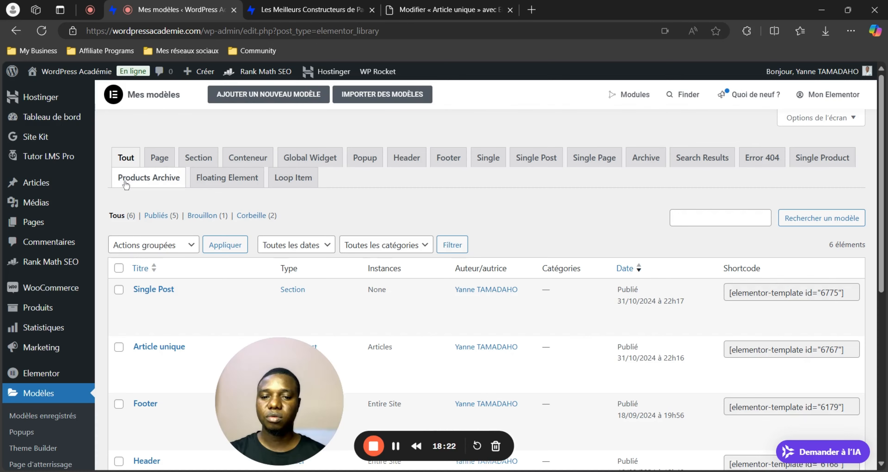
{"action": "left_click", "coordinate": [649, 160]}
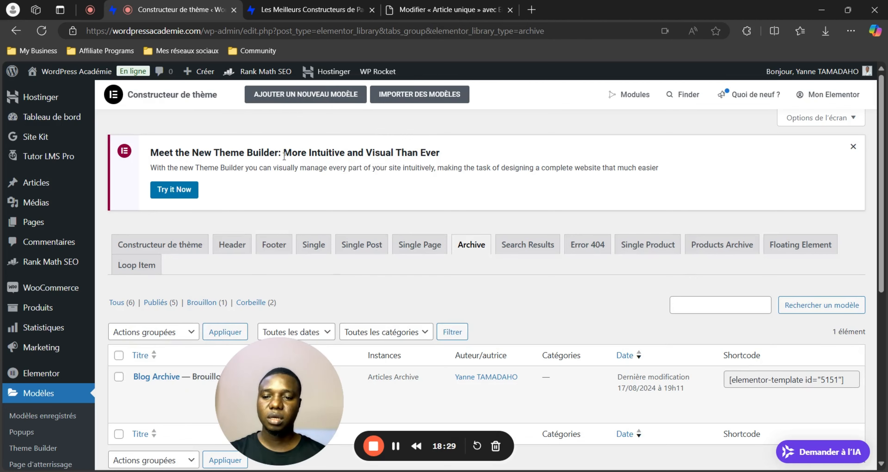
Step: Create a new Archive template named "Article archives" and dismiss the block library that opens in the editor
{"action": "left_click", "coordinate": [251, 94]}
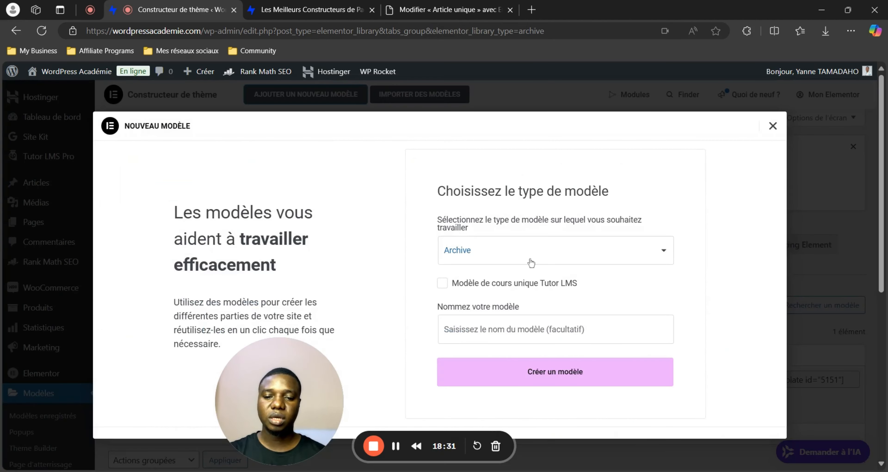
{"action": "left_click", "coordinate": [513, 327]}
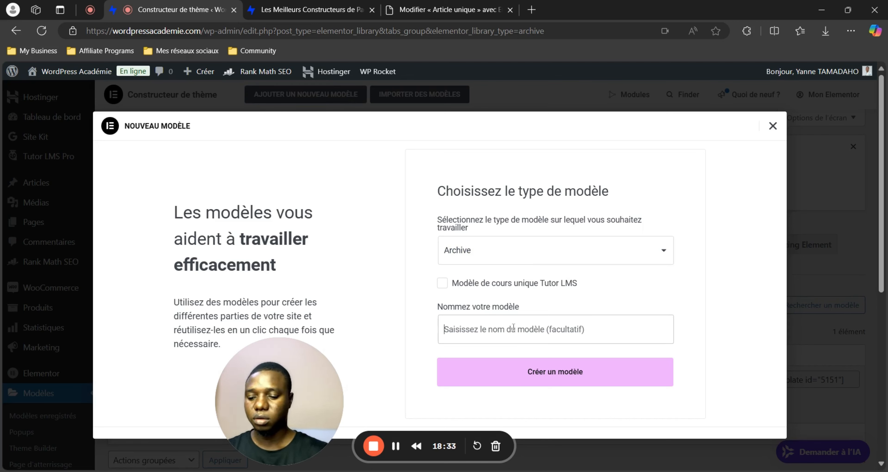
{"action": "type", "text": "Art"}
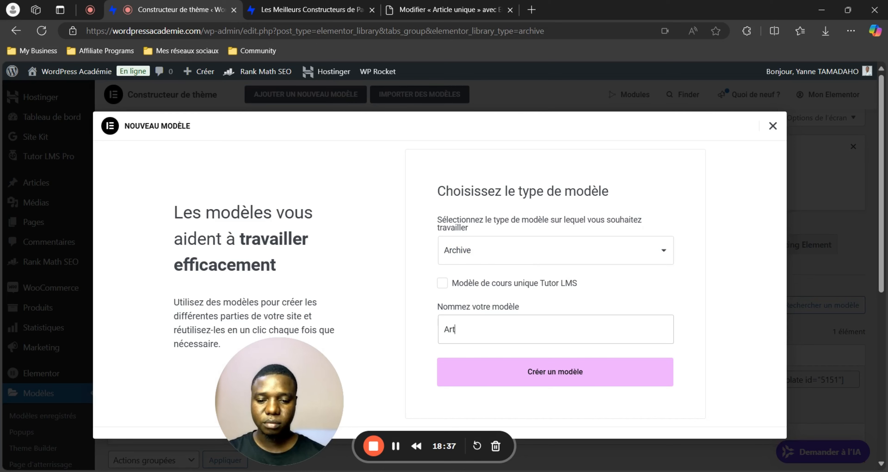
{"action": "type", "text": "icle unique"}
{"action": "double_click", "coordinate": [489, 334]}
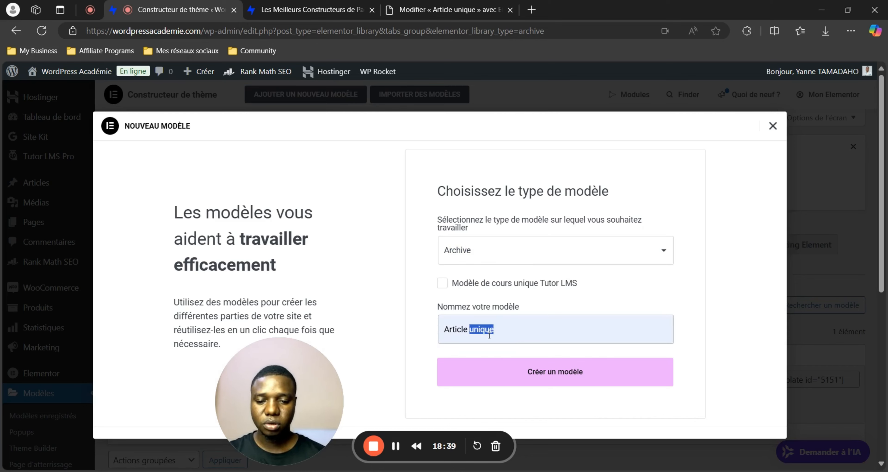
{"action": "type", "text": "archiv"}
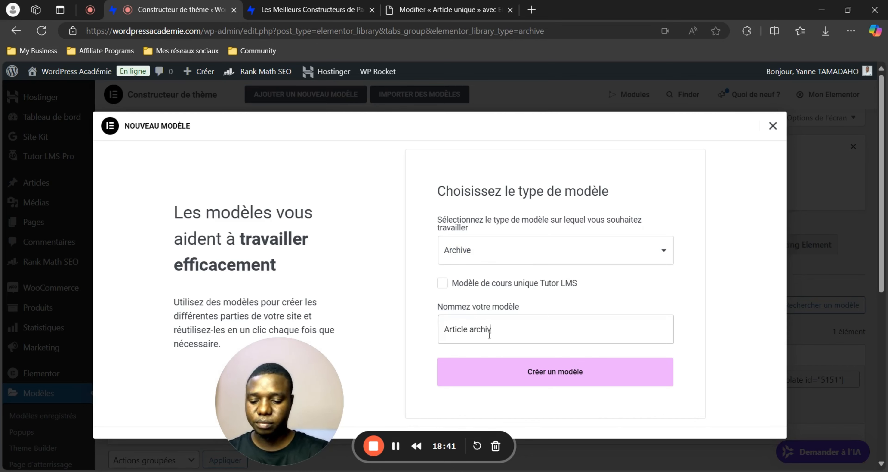
{"action": "type", "text": "es"}
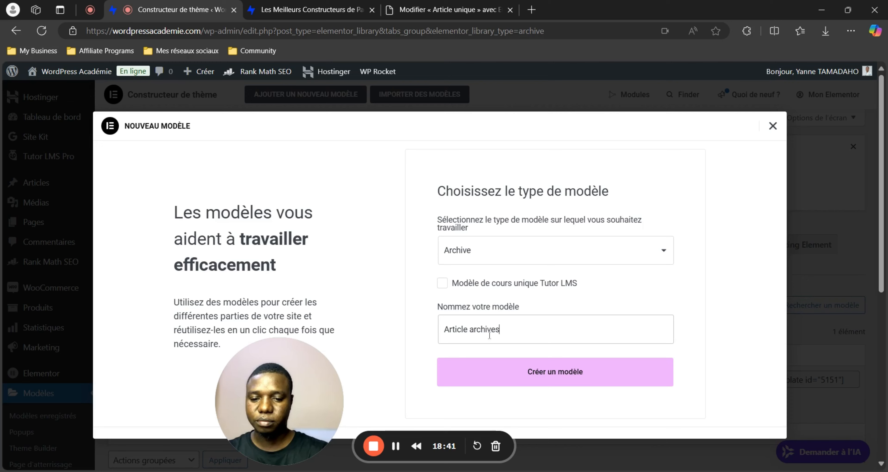
{"action": "left_click", "coordinate": [540, 373]}
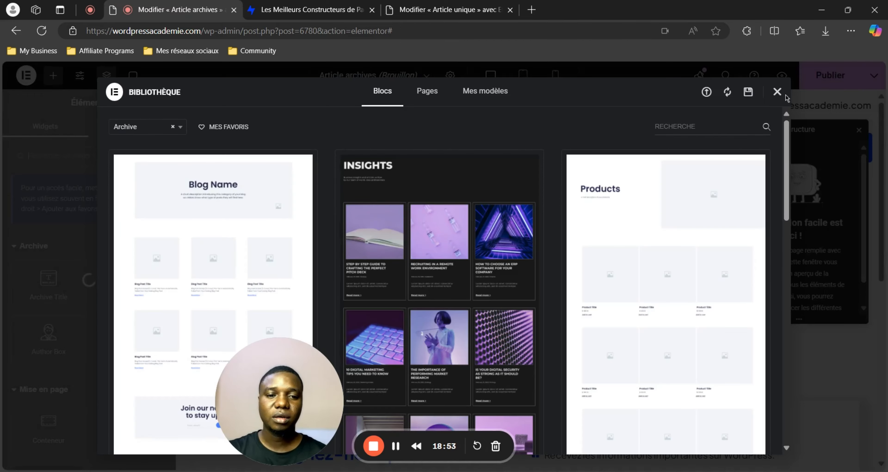
{"action": "left_click", "coordinate": [781, 96]}
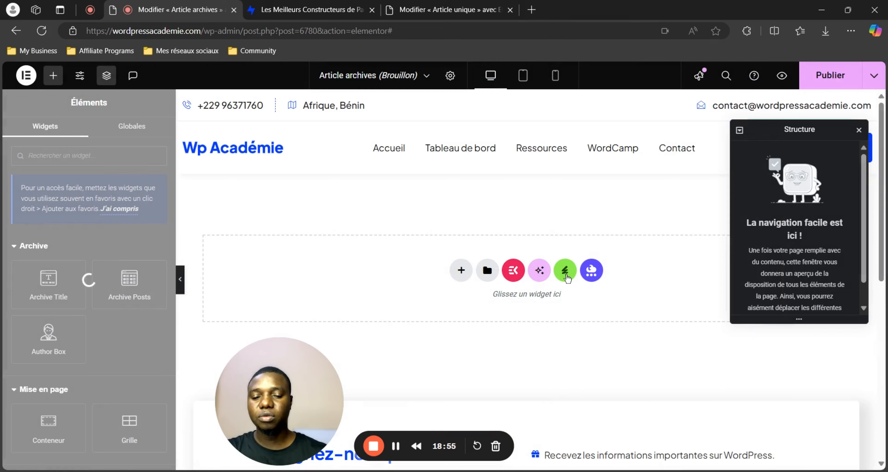
Step: Insert the Blog template from the installed Dentic – Dentist & Dental Clinic template kit into the empty archive page
{"action": "left_click", "coordinate": [566, 270]}
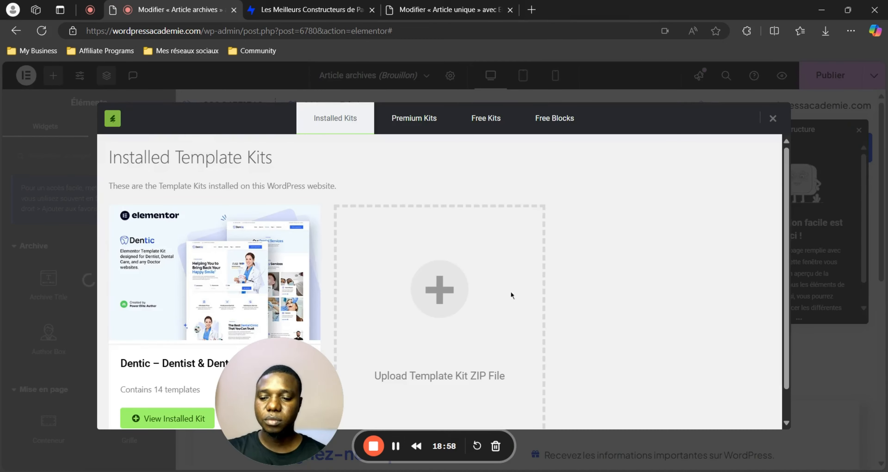
{"action": "scroll", "coordinate": [511, 295], "scroll_direction": "down", "scroll_amount": 1}
{"action": "left_click", "coordinate": [180, 384]}
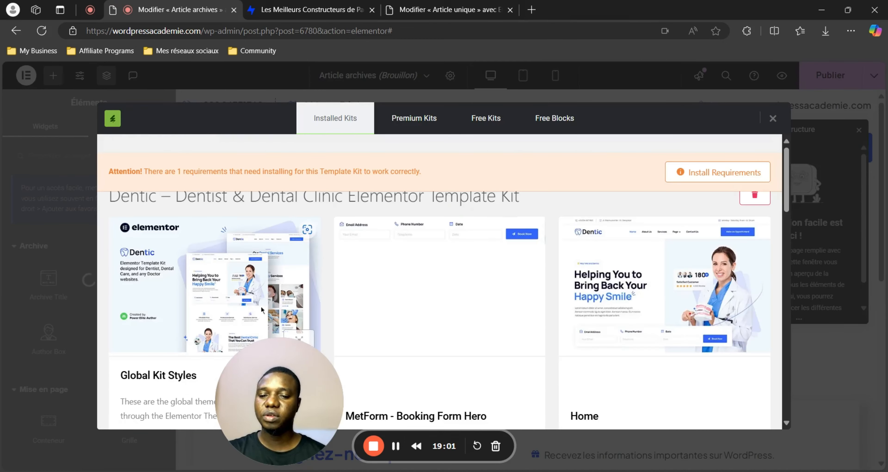
{"action": "scroll", "coordinate": [460, 321], "scroll_direction": "down", "scroll_amount": 12}
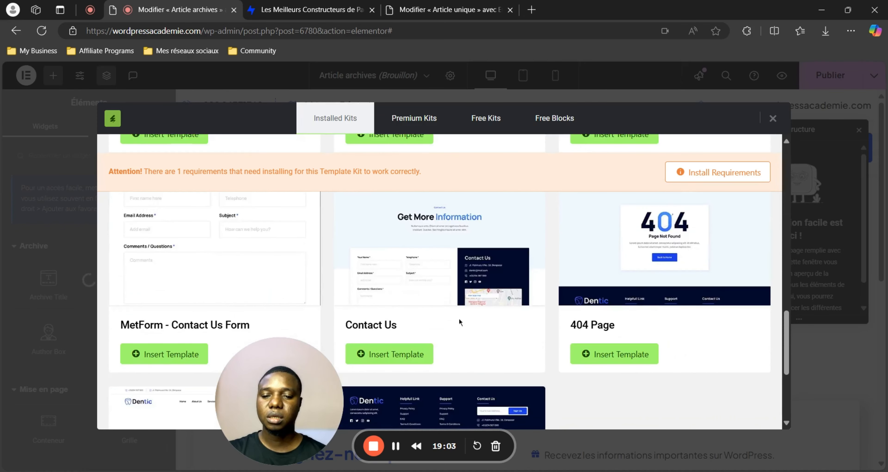
{"action": "scroll", "coordinate": [460, 322], "scroll_direction": "down", "scroll_amount": 3}
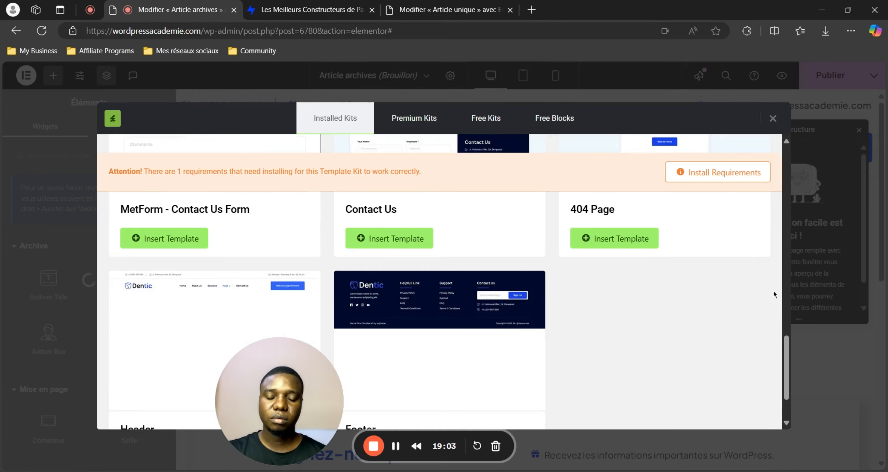
{"action": "scroll", "coordinate": [547, 230], "scroll_direction": "up", "scroll_amount": 12}
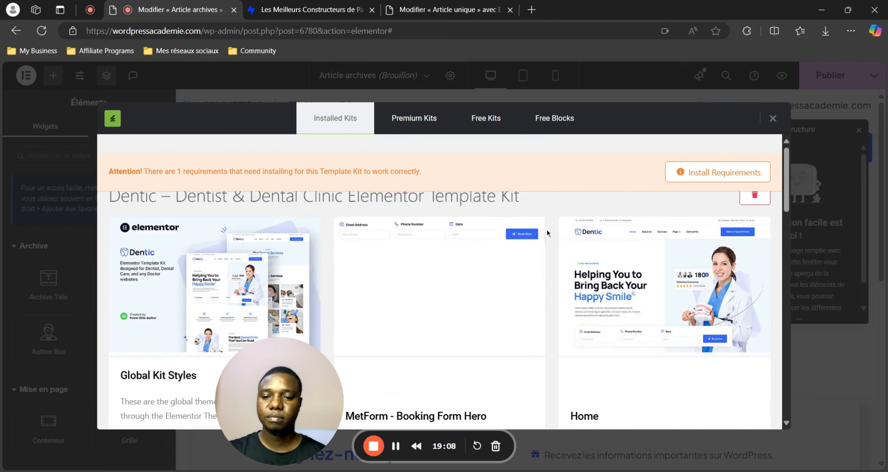
{"action": "scroll", "coordinate": [547, 230], "scroll_direction": "down", "scroll_amount": 20}
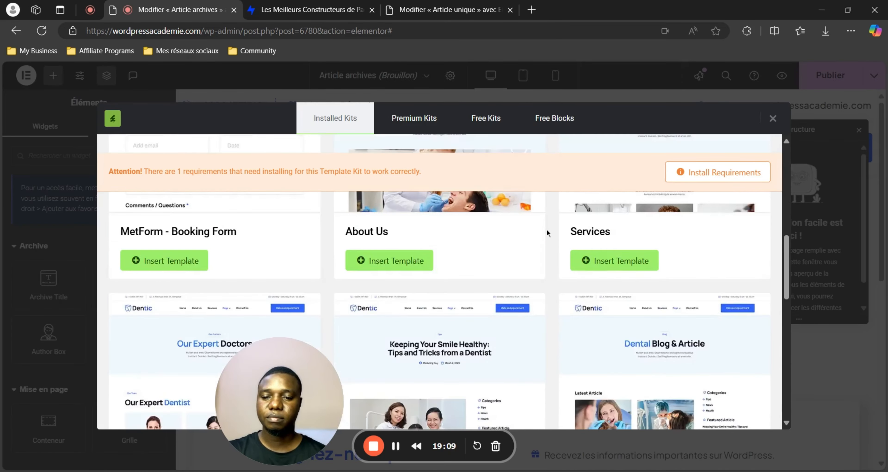
{"action": "scroll", "coordinate": [548, 234], "scroll_direction": "up", "scroll_amount": 6}
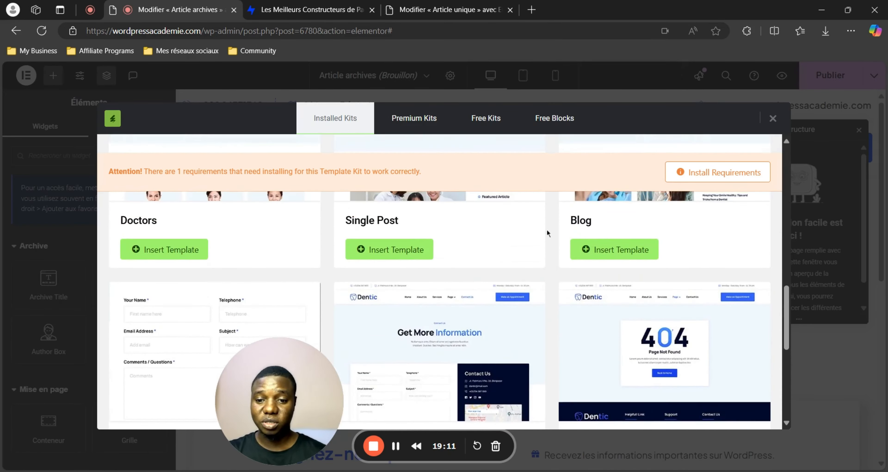
{"action": "scroll", "coordinate": [617, 249], "scroll_direction": "up", "scroll_amount": 2}
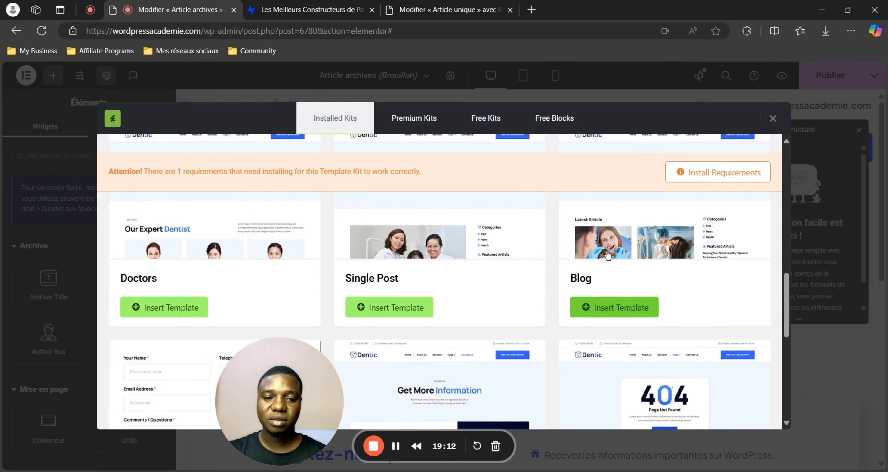
{"action": "left_click", "coordinate": [620, 310]}
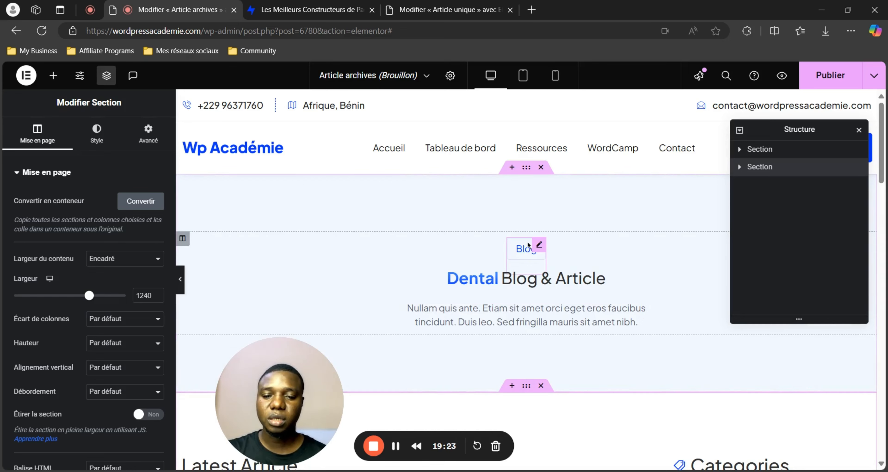
Step: Examine the editable texts of the blog banner (label, heading and paragraph), the "Latest Article" title and the layout below
{"action": "left_click", "coordinate": [527, 245]}
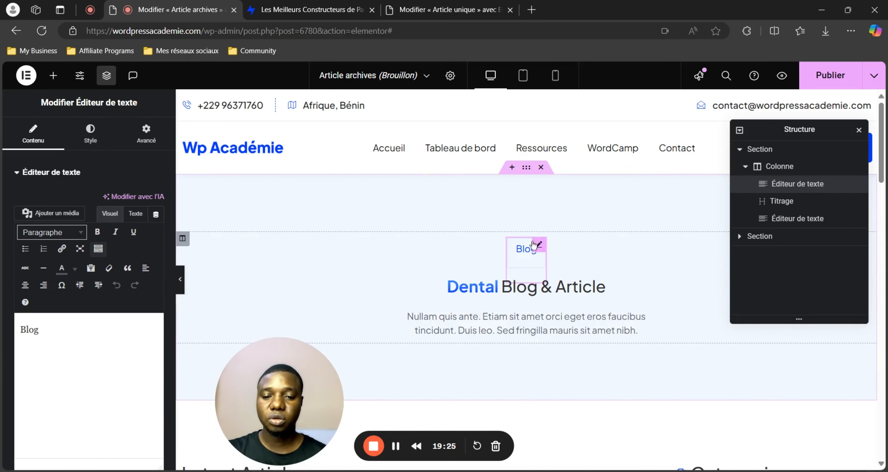
{"action": "left_click", "coordinate": [471, 289]}
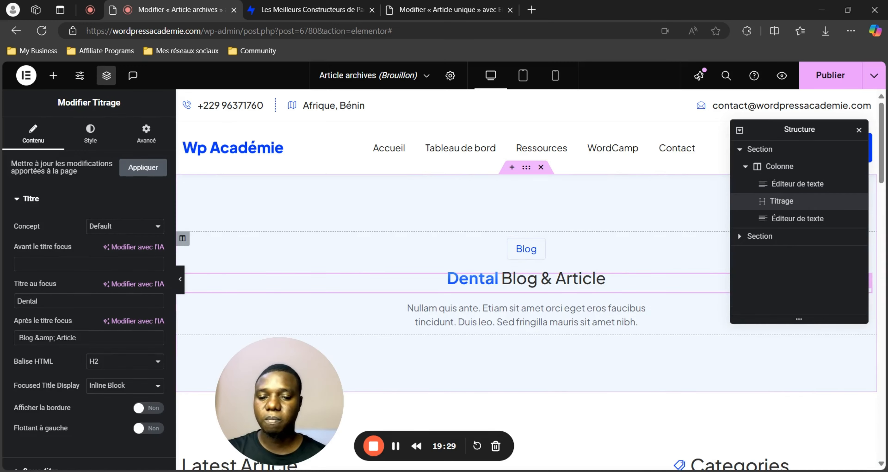
{"action": "left_click", "coordinate": [497, 318]}
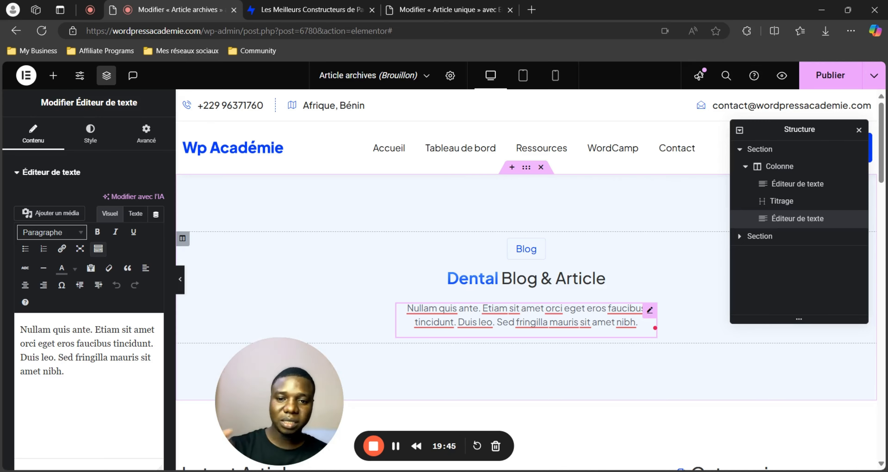
{"action": "scroll", "coordinate": [590, 311], "scroll_direction": "down", "scroll_amount": 5}
{"action": "scroll", "coordinate": [353, 251], "scroll_direction": "up", "scroll_amount": 2}
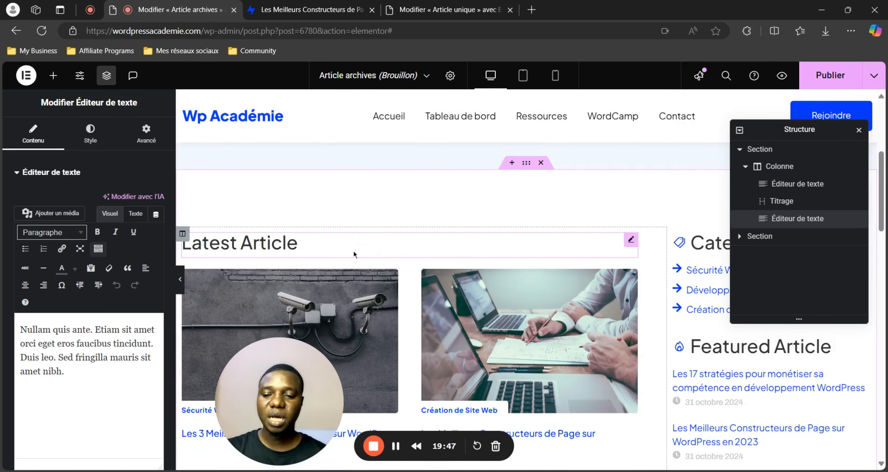
{"action": "scroll", "coordinate": [345, 258], "scroll_direction": "down", "scroll_amount": 2}
{"action": "scroll", "coordinate": [269, 257], "scroll_direction": "up", "scroll_amount": 3}
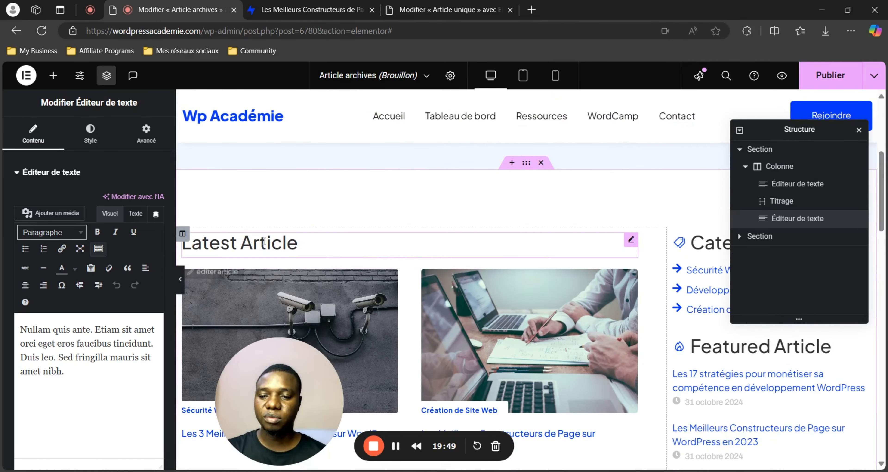
{"action": "left_click", "coordinate": [262, 241]}
{"action": "scroll", "coordinate": [263, 241], "scroll_direction": "down", "scroll_amount": 1}
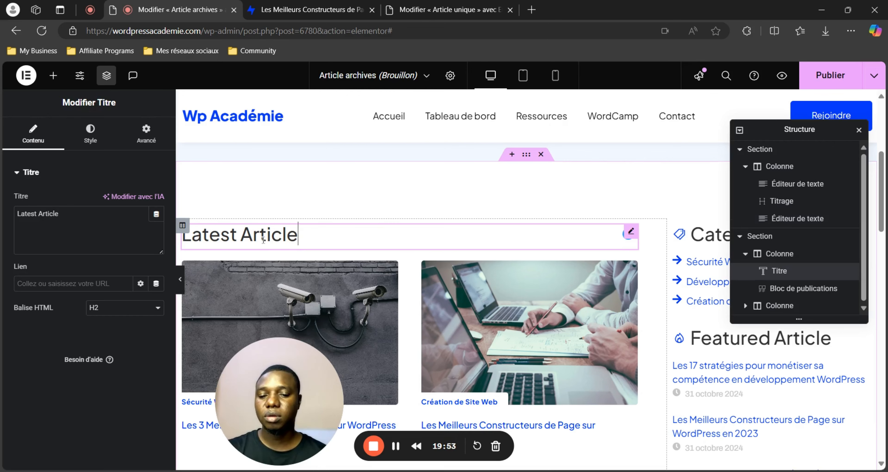
{"action": "scroll", "coordinate": [430, 247], "scroll_direction": "down", "scroll_amount": 5}
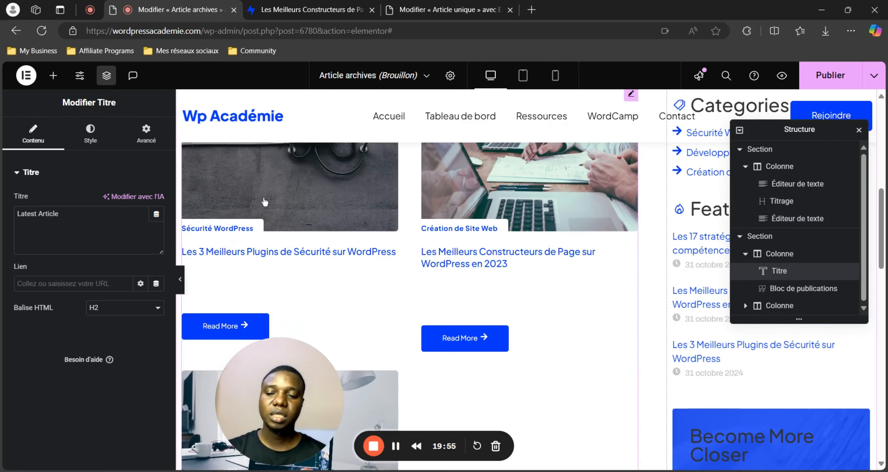
Step: Set the read-more button text of the article grid (Bloc de publications) to "Lire Plus"
{"action": "left_click", "coordinate": [265, 202]}
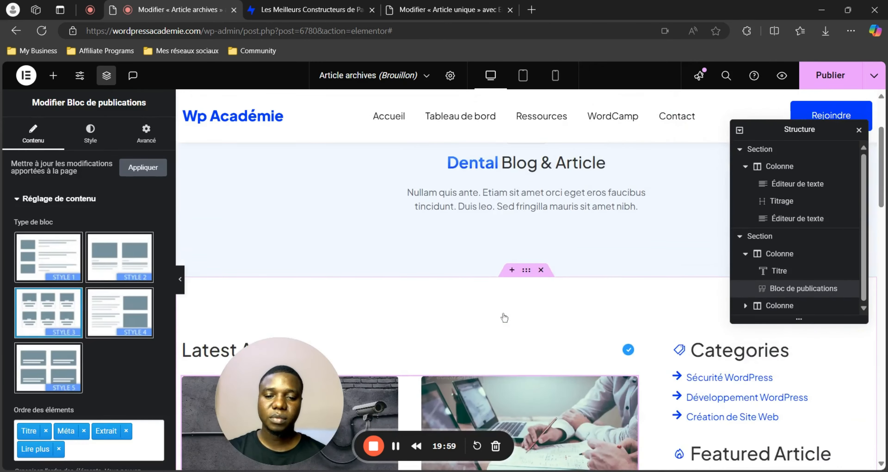
{"action": "scroll", "coordinate": [490, 296], "scroll_direction": "down", "scroll_amount": 4}
{"action": "scroll", "coordinate": [470, 275], "scroll_direction": "down", "scroll_amount": 5}
{"action": "scroll", "coordinate": [470, 276], "scroll_direction": "up", "scroll_amount": 6}
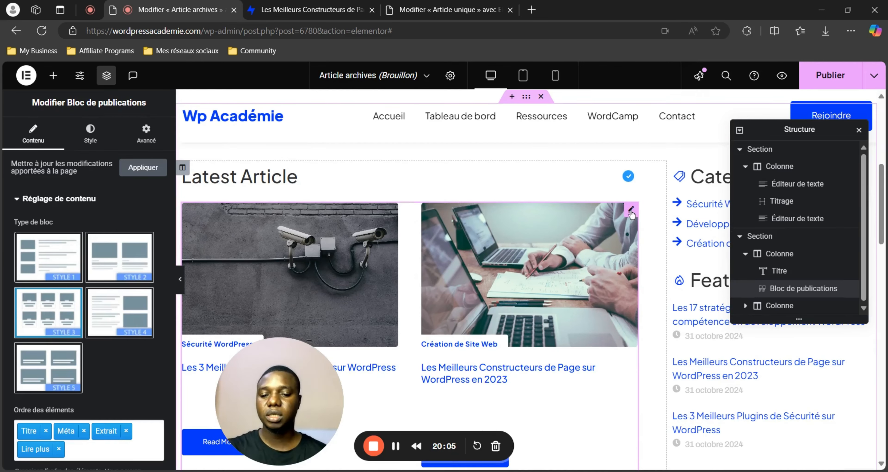
{"action": "scroll", "coordinate": [614, 250], "scroll_direction": "down", "scroll_amount": 5}
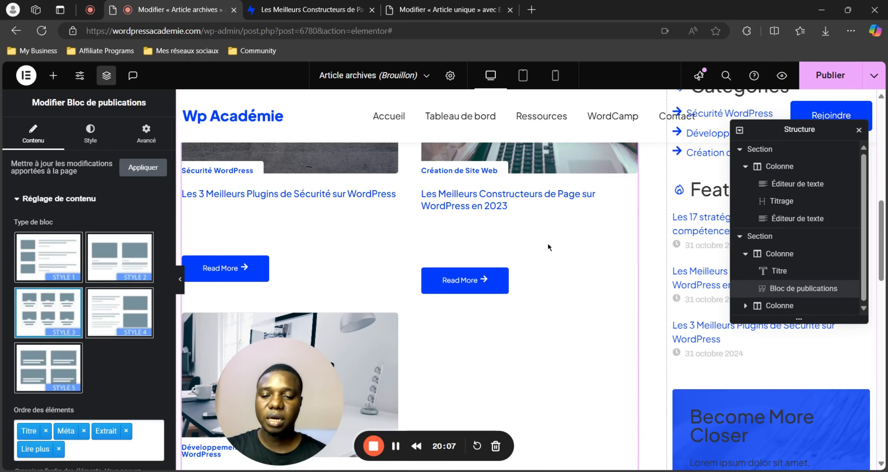
{"action": "scroll", "coordinate": [99, 276], "scroll_direction": "down", "scroll_amount": 6}
{"action": "scroll", "coordinate": [99, 276], "scroll_direction": "down", "scroll_amount": 4}
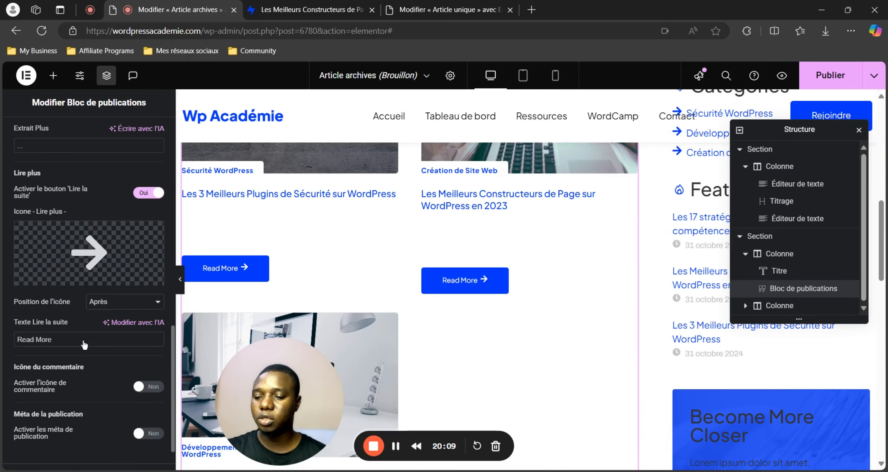
{"action": "triple_click", "coordinate": [83, 340]}
{"action": "type", "text": "Lire PLus"}
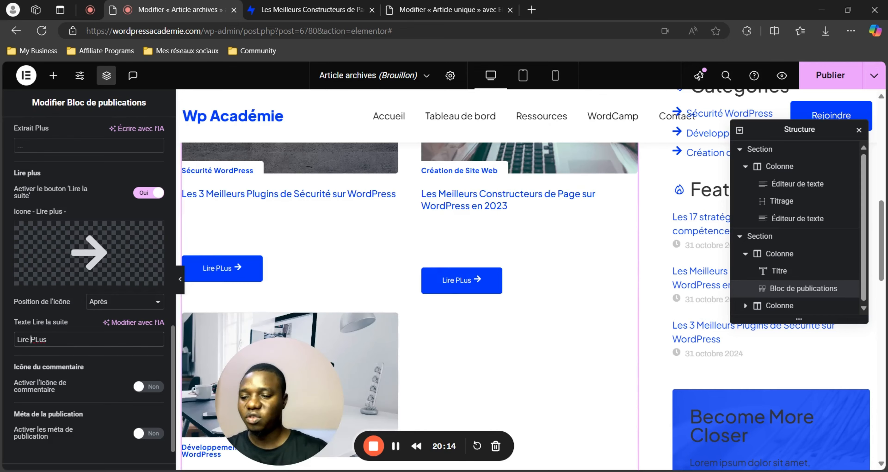
{"action": "left_click", "coordinate": [34, 339]}
{"action": "key", "text": "BackSpace"}
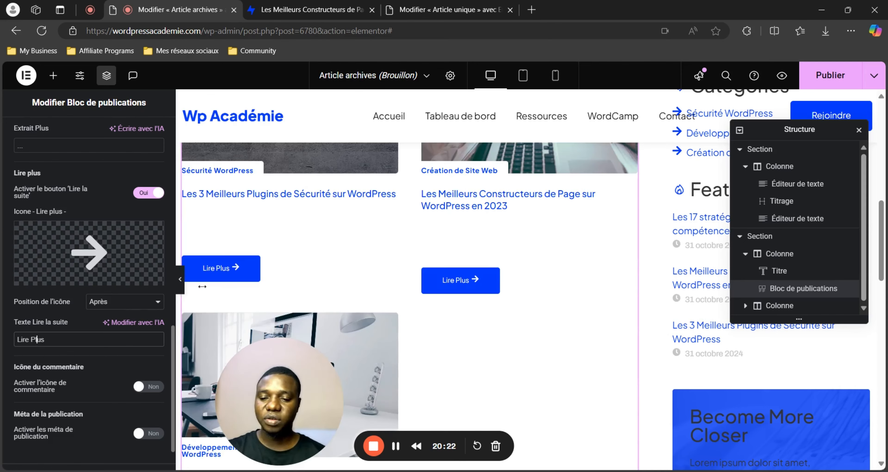
Step: Try showing 3 publications in the article grid, and restore the number of publications to 6
{"action": "scroll", "coordinate": [81, 244], "scroll_direction": "up", "scroll_amount": 8}
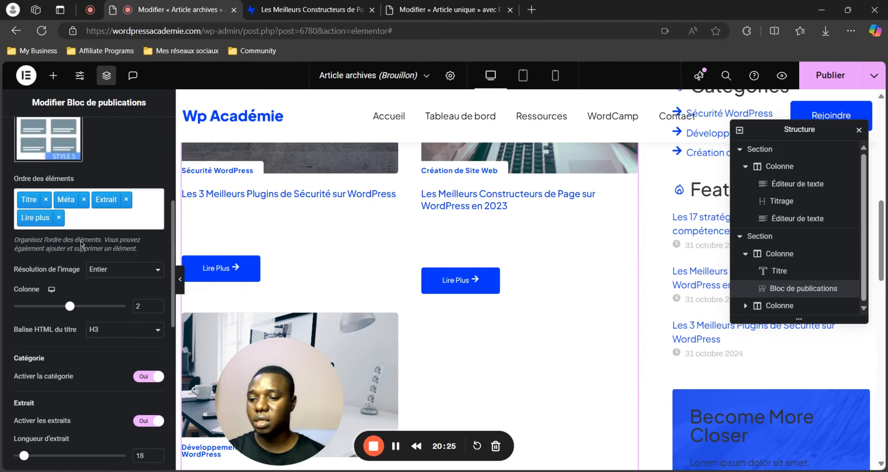
{"action": "scroll", "coordinate": [129, 364], "scroll_direction": "up", "scroll_amount": 6}
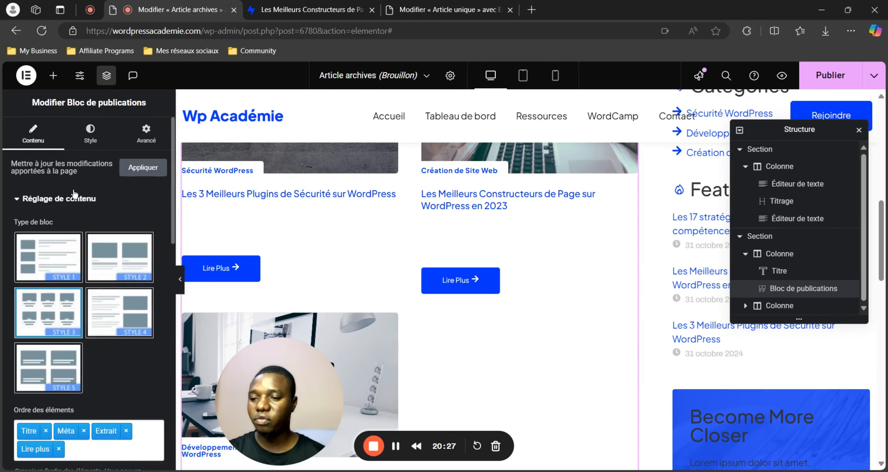
{"action": "scroll", "coordinate": [93, 186], "scroll_direction": "down", "scroll_amount": 8}
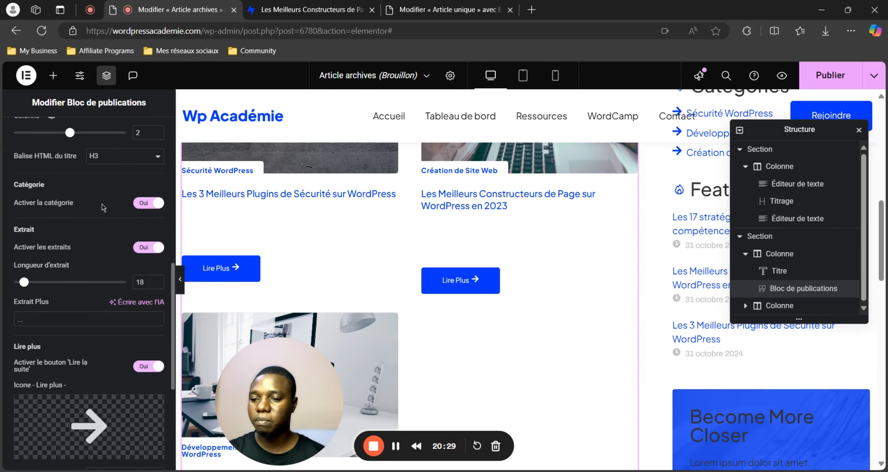
{"action": "scroll", "coordinate": [103, 207], "scroll_direction": "up", "scroll_amount": 2}
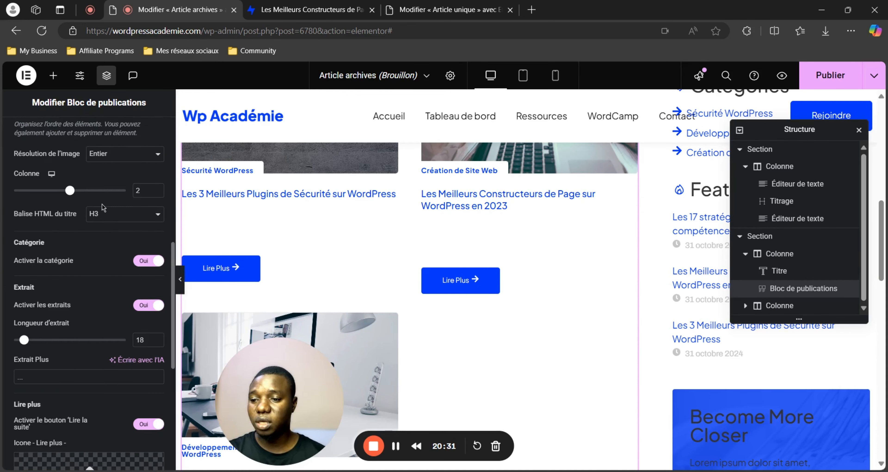
{"action": "scroll", "coordinate": [103, 207], "scroll_direction": "down", "scroll_amount": 8}
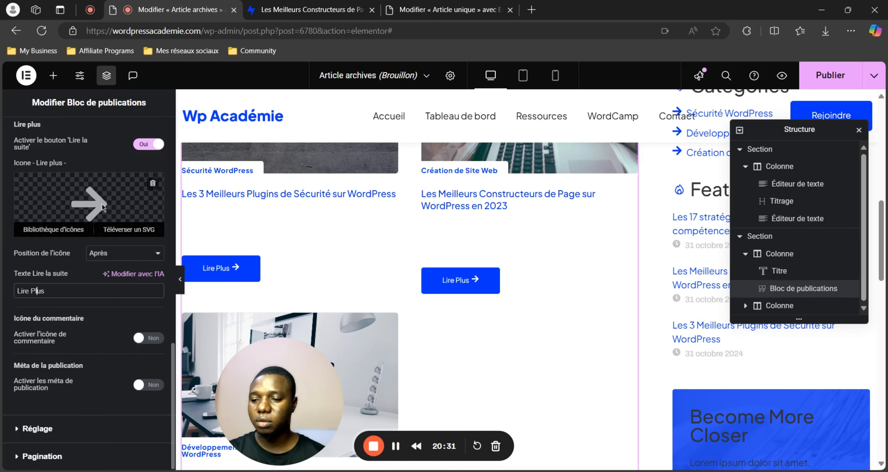
{"action": "left_click", "coordinate": [59, 436]}
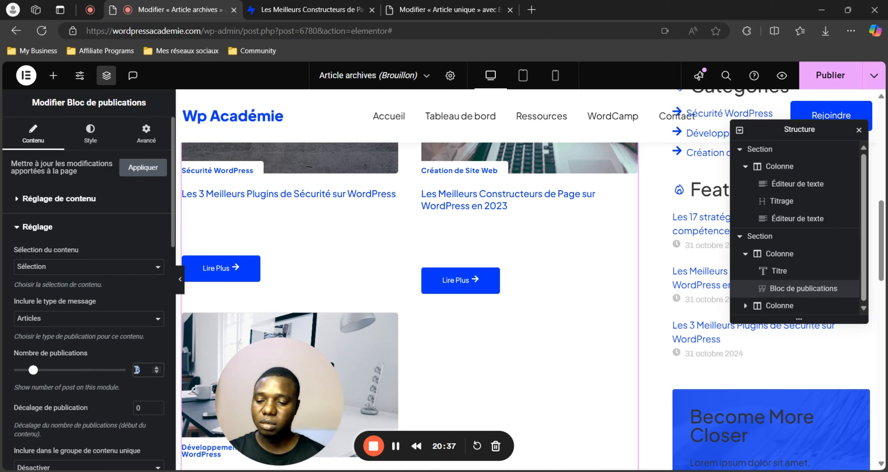
{"action": "type", "text": "3"}
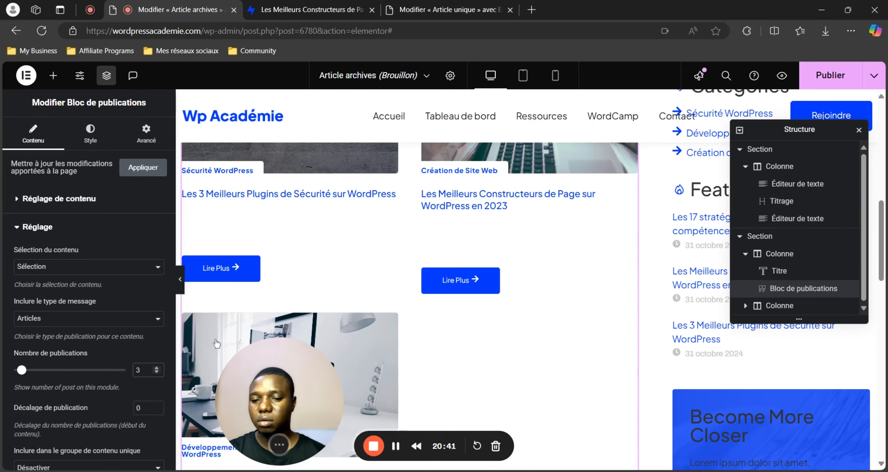
{"action": "double_click", "coordinate": [147, 369]}
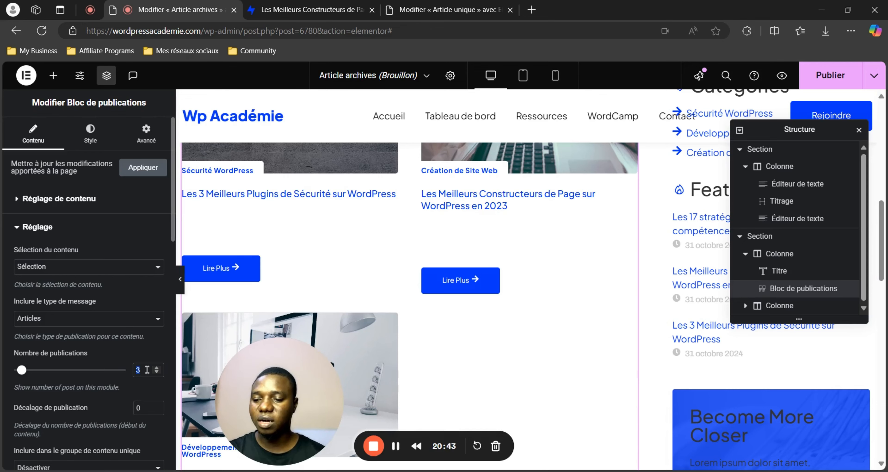
{"action": "type", "text": "6"}
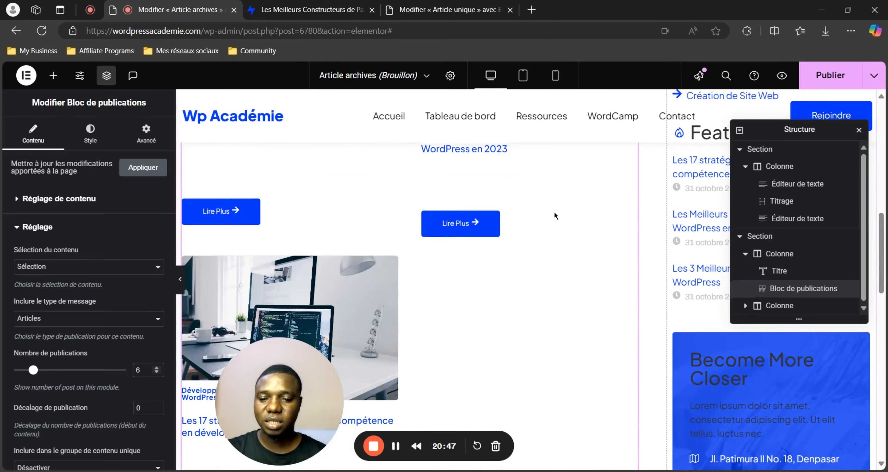
Step: Examine the article grid's preview and its style settings for the content container, publication element and thumbnail
{"action": "scroll", "coordinate": [554, 212], "scroll_direction": "up", "scroll_amount": 7}
{"action": "scroll", "coordinate": [554, 212], "scroll_direction": "down", "scroll_amount": 5}
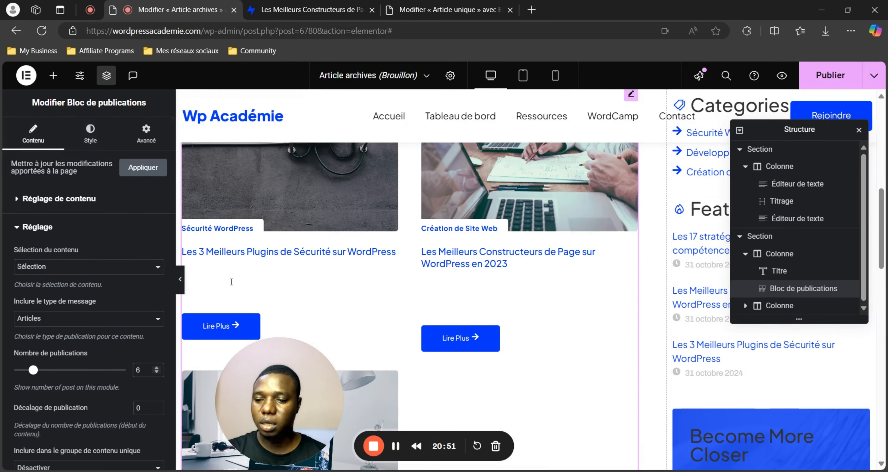
{"action": "left_click", "coordinate": [86, 137]}
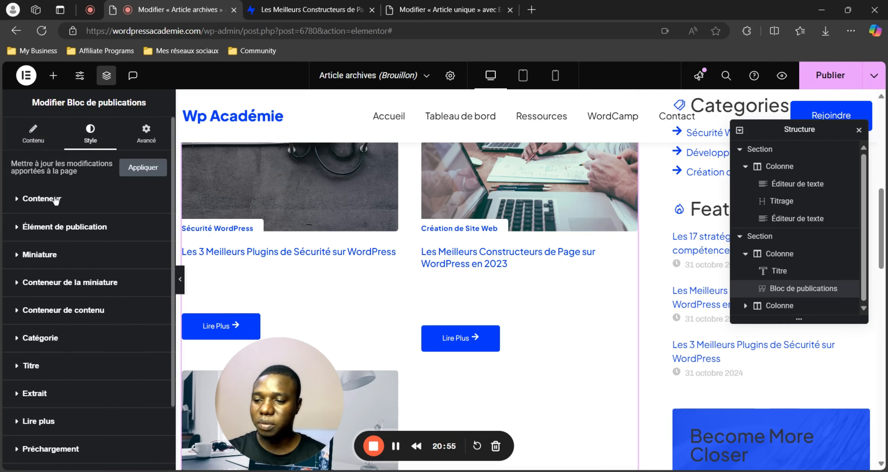
{"action": "left_click", "coordinate": [58, 311]}
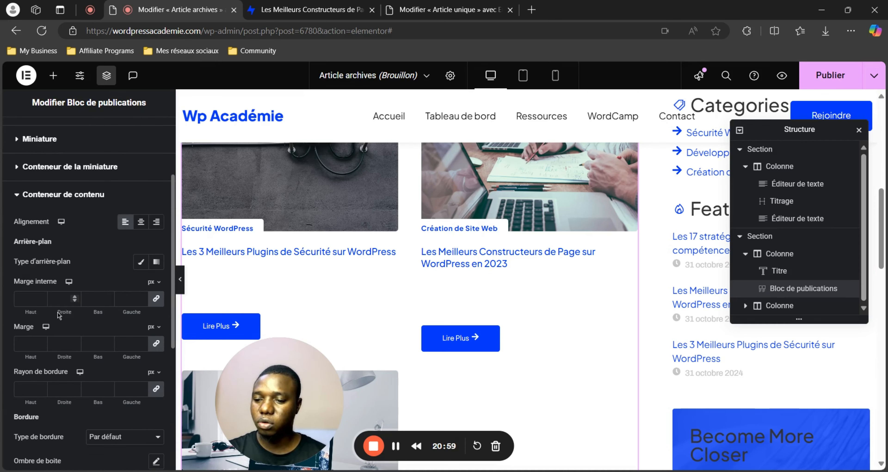
{"action": "scroll", "coordinate": [64, 212], "scroll_direction": "up", "scroll_amount": 3}
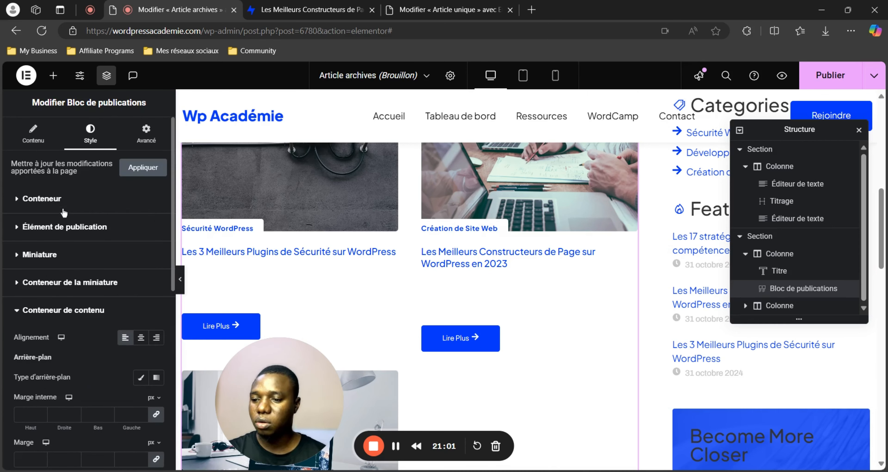
{"action": "left_click", "coordinate": [51, 228]}
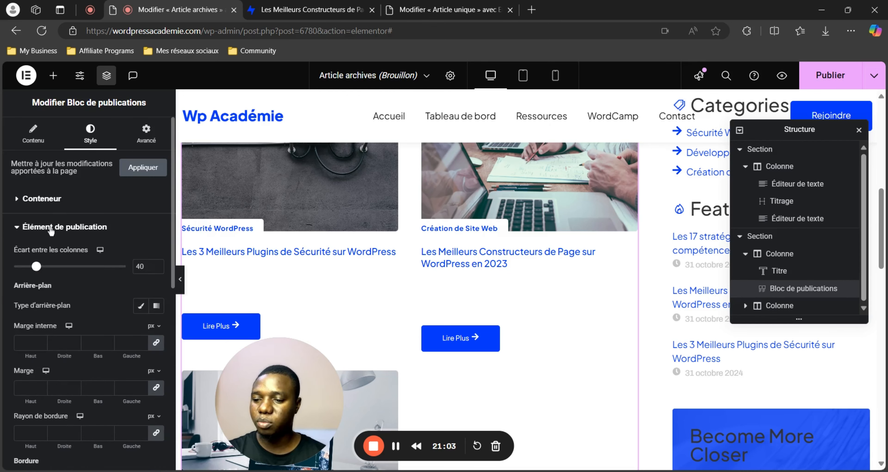
{"action": "scroll", "coordinate": [49, 241], "scroll_direction": "down", "scroll_amount": 5}
{"action": "scroll", "coordinate": [43, 269], "scroll_direction": "down", "scroll_amount": 3}
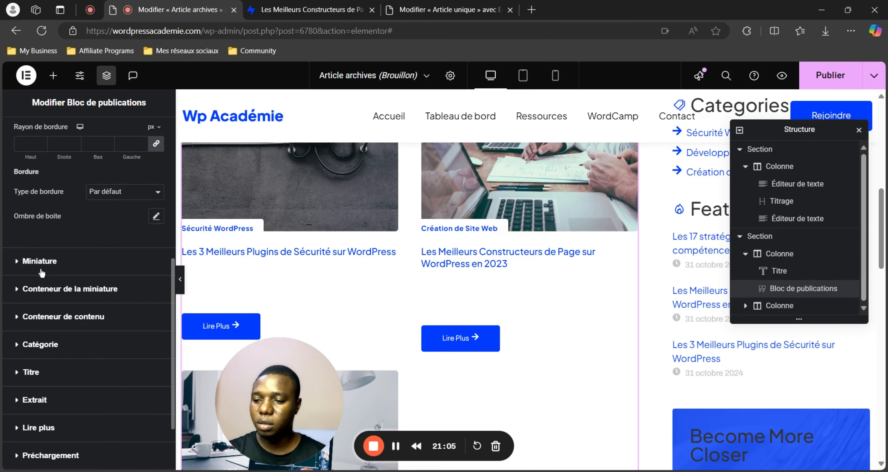
{"action": "left_click", "coordinate": [59, 265]}
{"action": "scroll", "coordinate": [91, 263], "scroll_direction": "down", "scroll_amount": 4}
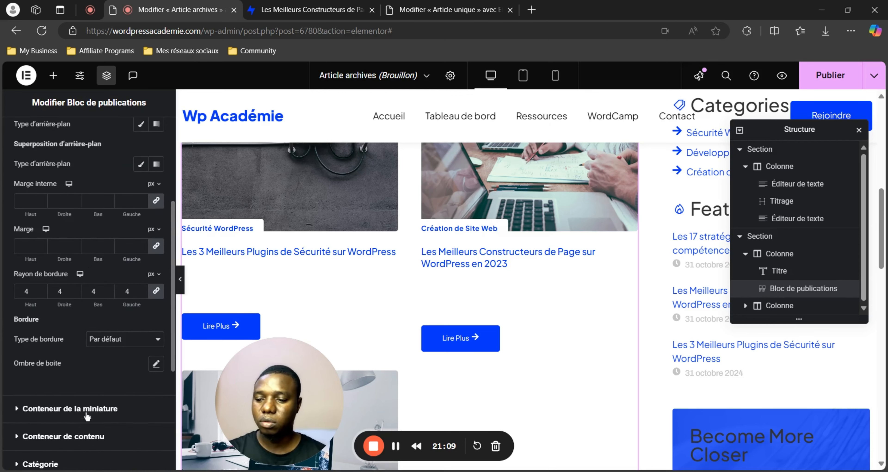
{"action": "scroll", "coordinate": [87, 417], "scroll_direction": "down", "scroll_amount": 2}
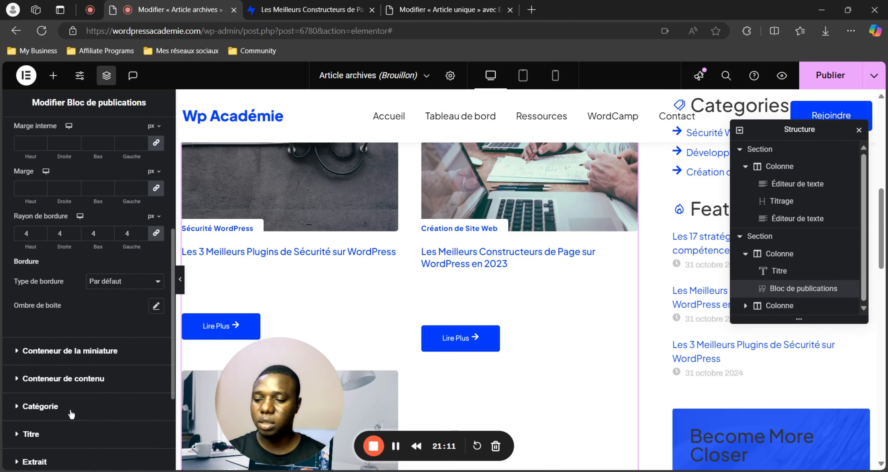
Step: Set the excerpt (Extrait) text colour of the article grid to the global colour Black
{"action": "left_click", "coordinate": [50, 464]}
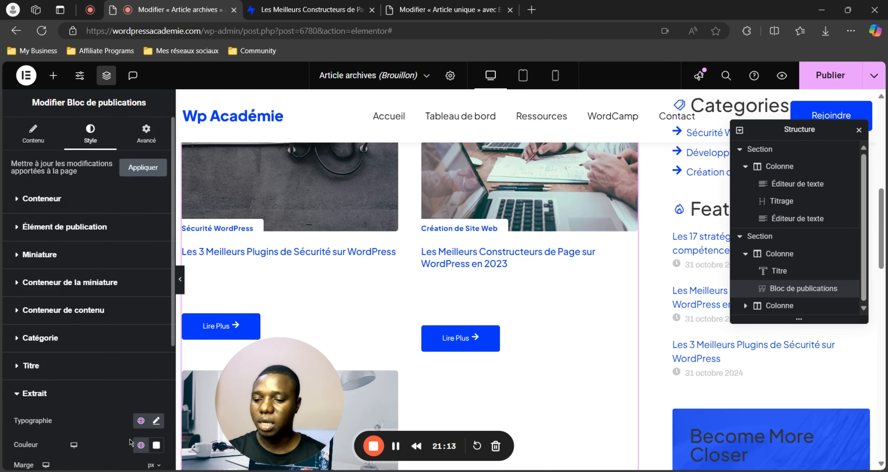
{"action": "left_click", "coordinate": [141, 445]}
{"action": "left_click", "coordinate": [56, 332]}
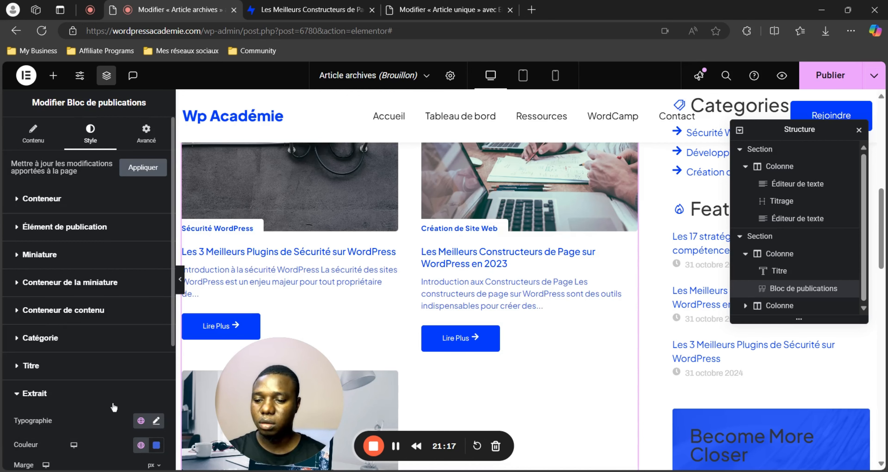
{"action": "left_click", "coordinate": [141, 446]}
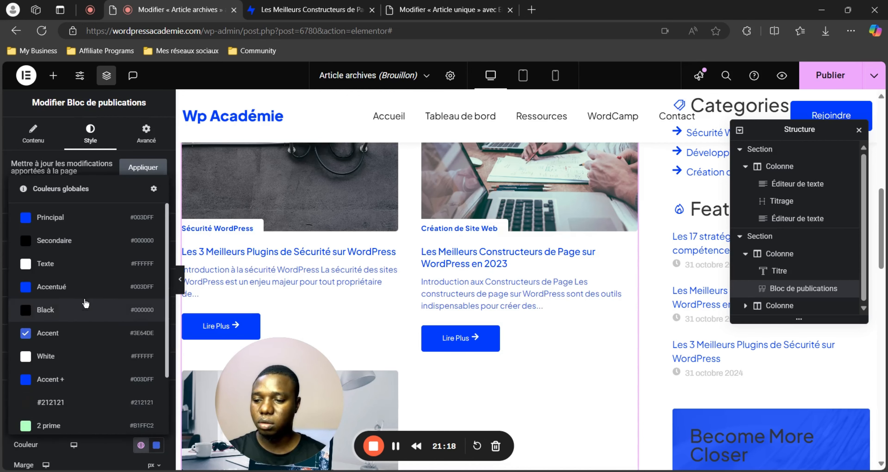
{"action": "left_click", "coordinate": [63, 312]}
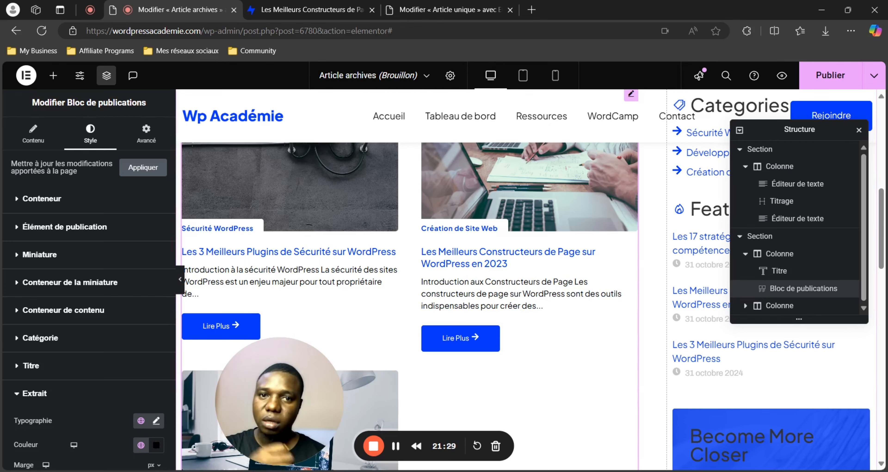
Step: Publish the "Article archives" template with the display condition Include "Articles Archive"
{"action": "scroll", "coordinate": [395, 300], "scroll_direction": "down", "scroll_amount": 10}
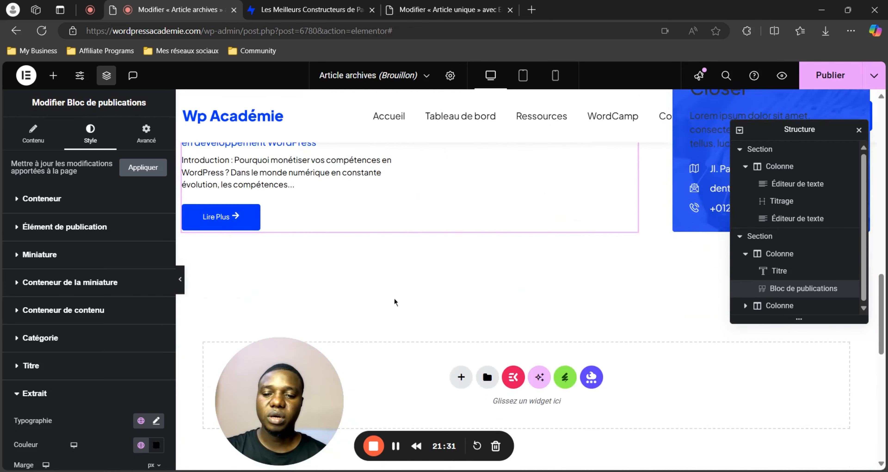
{"action": "scroll", "coordinate": [393, 298], "scroll_direction": "up", "scroll_amount": 6}
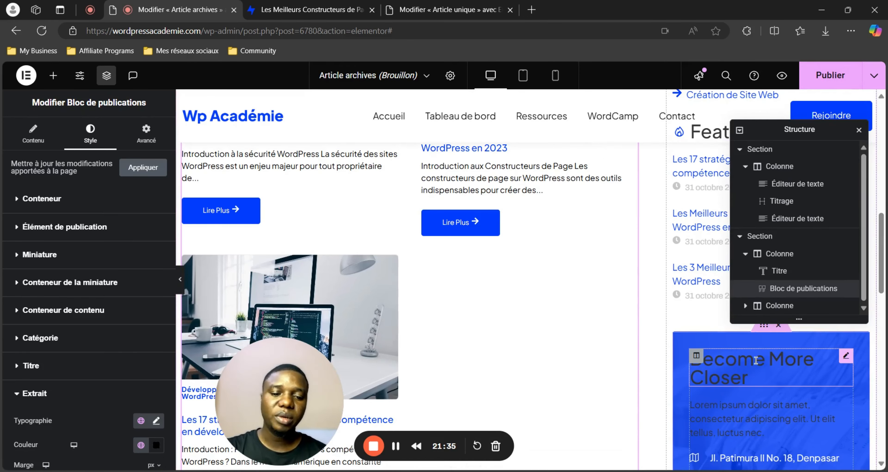
{"action": "left_click", "coordinate": [758, 376]}
{"action": "scroll", "coordinate": [694, 269], "scroll_direction": "up", "scroll_amount": 5}
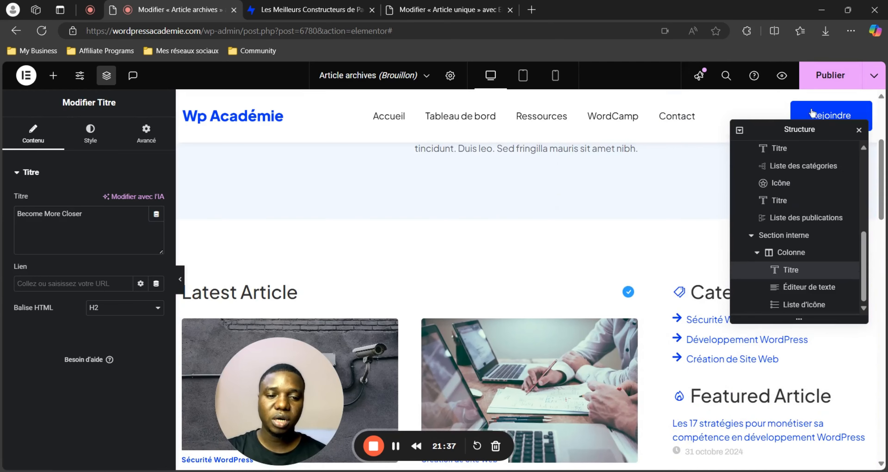
{"action": "left_click", "coordinate": [843, 84]}
{"action": "left_click", "coordinate": [457, 335]}
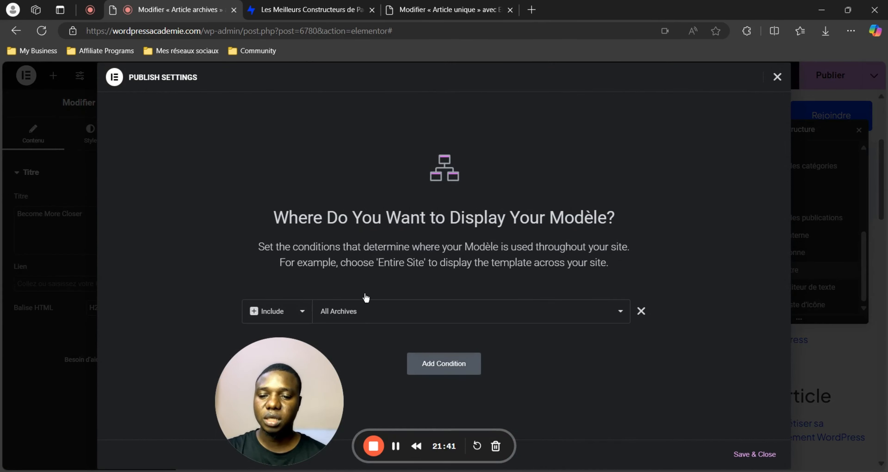
{"action": "left_click", "coordinate": [345, 311]}
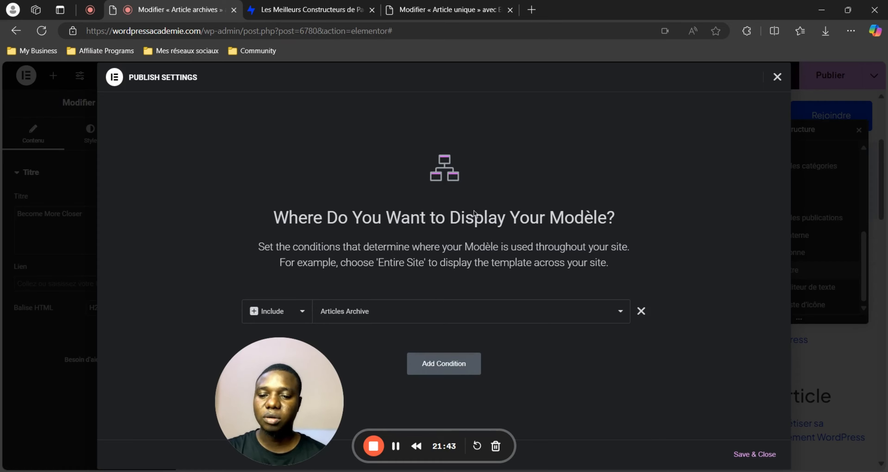
{"action": "left_click", "coordinate": [753, 455]}
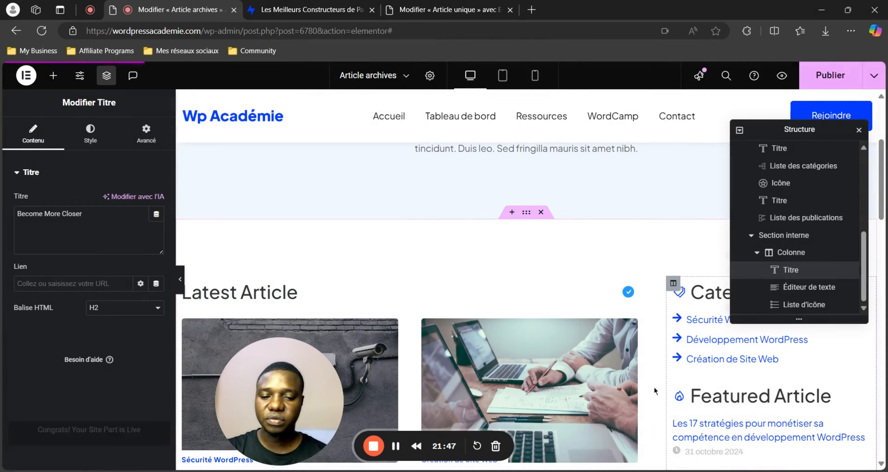
Step: Look over the published archive layout and exit the Elementor editor to the WordPress admin
{"action": "scroll", "coordinate": [518, 355], "scroll_direction": "down", "scroll_amount": 7}
{"action": "scroll", "coordinate": [517, 355], "scroll_direction": "up", "scroll_amount": 10}
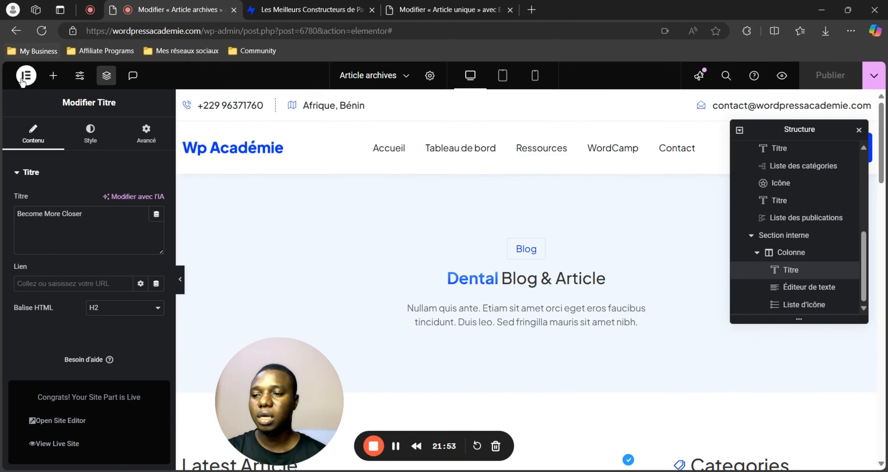
{"action": "left_click", "coordinate": [24, 79]}
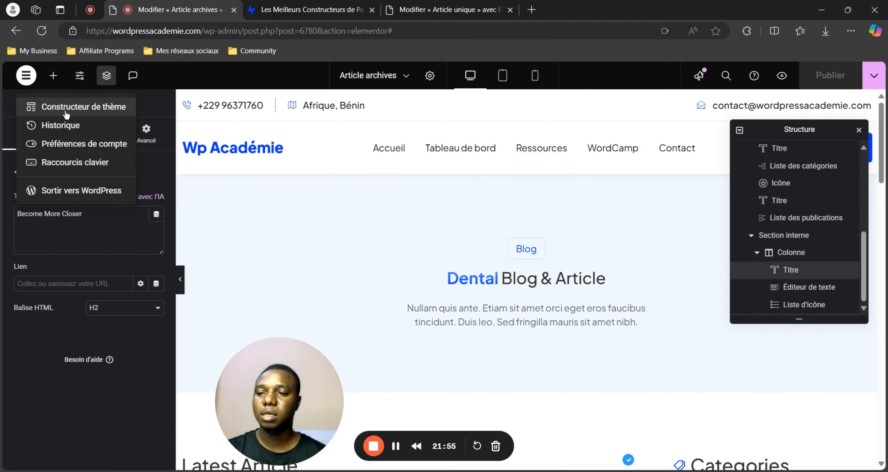
{"action": "left_click", "coordinate": [75, 189]}
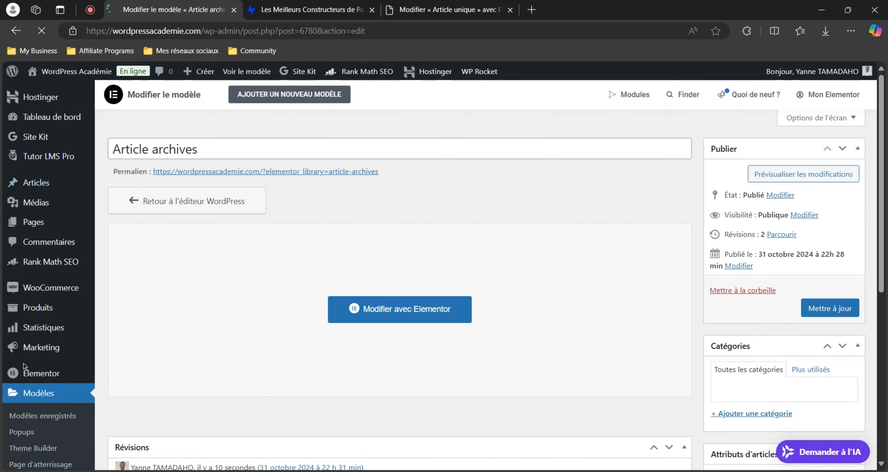
Step: Open the Theme Builder from the WordPress admin and bring up the choice of site parts for adding a new one
{"action": "scroll", "coordinate": [24, 369], "scroll_direction": "down", "scroll_amount": 5}
{"action": "scroll", "coordinate": [23, 366], "scroll_direction": "up", "scroll_amount": 4}
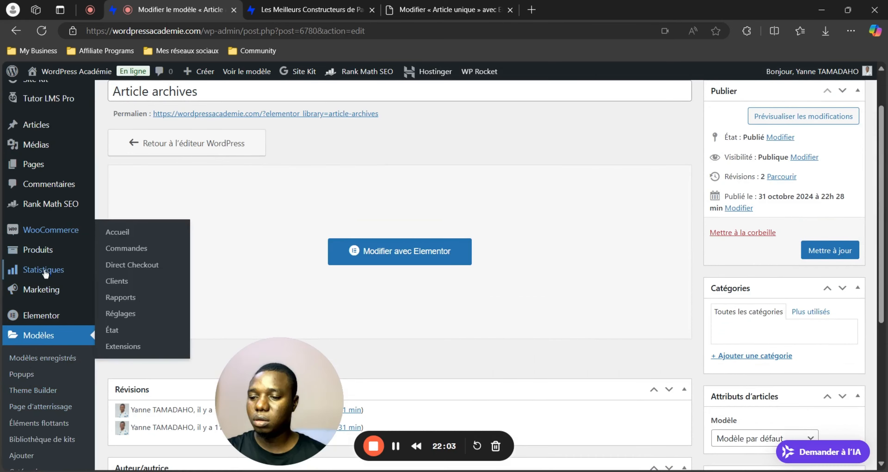
{"action": "left_click", "coordinate": [46, 357]}
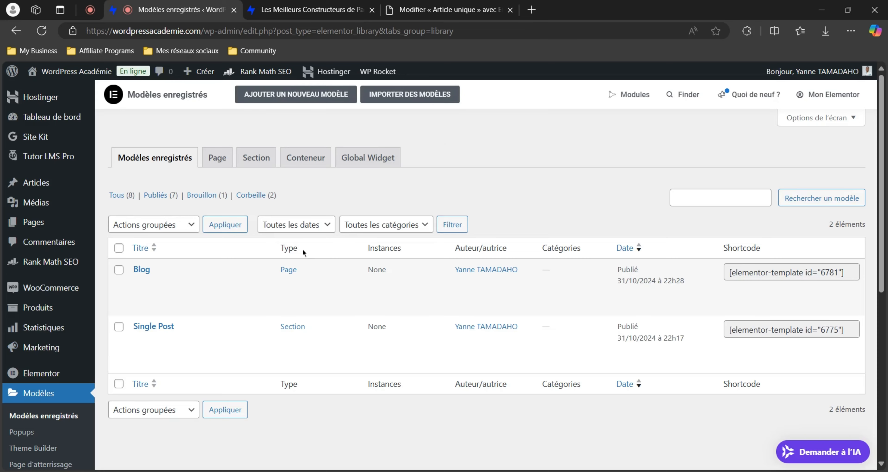
{"action": "scroll", "coordinate": [303, 249], "scroll_direction": "down", "scroll_amount": 5}
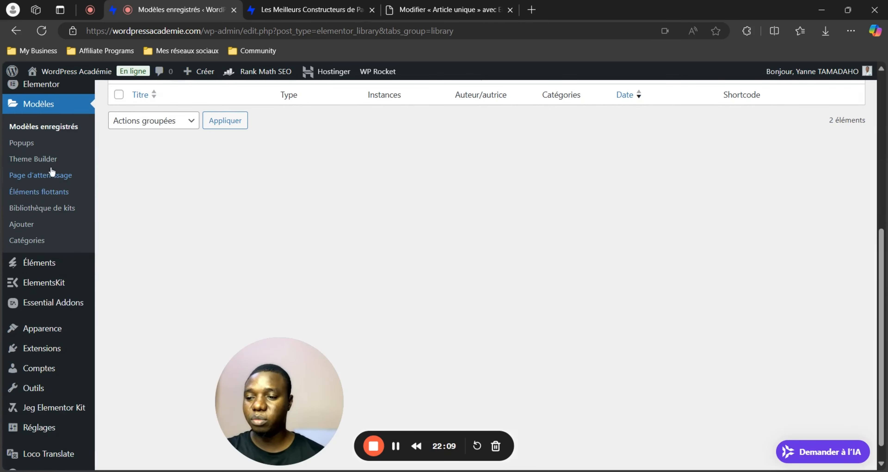
{"action": "left_click", "coordinate": [28, 157]}
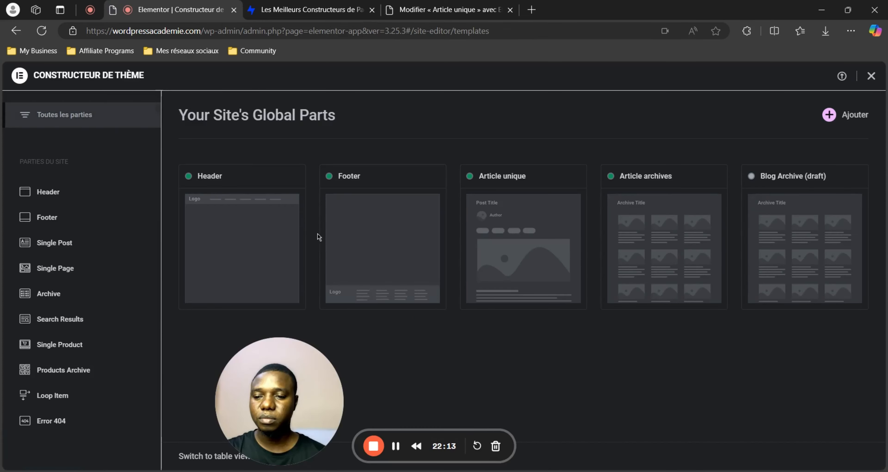
{"action": "left_click", "coordinate": [837, 117]}
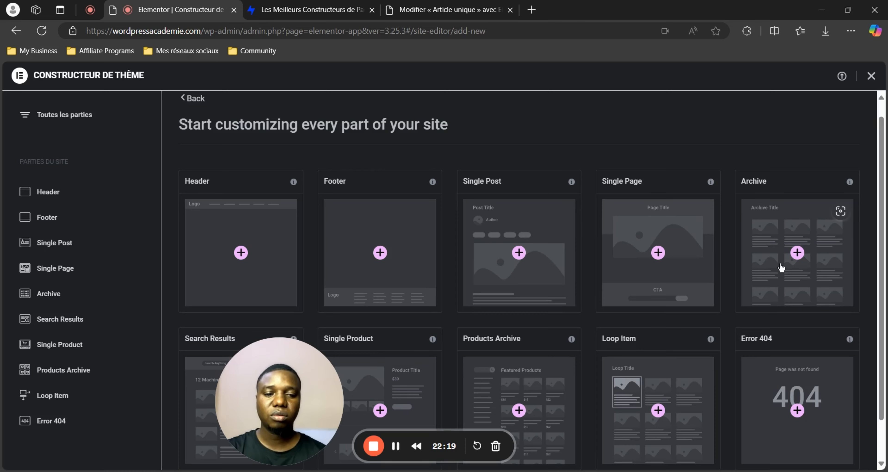
Step: Create a new Archive template and dismiss the block library to start from an empty canvas
{"action": "left_click", "coordinate": [799, 254]}
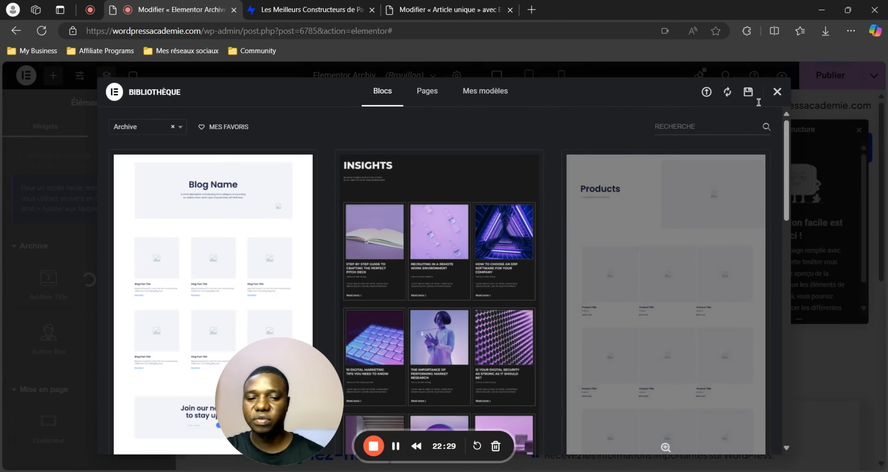
{"action": "left_click", "coordinate": [777, 92]}
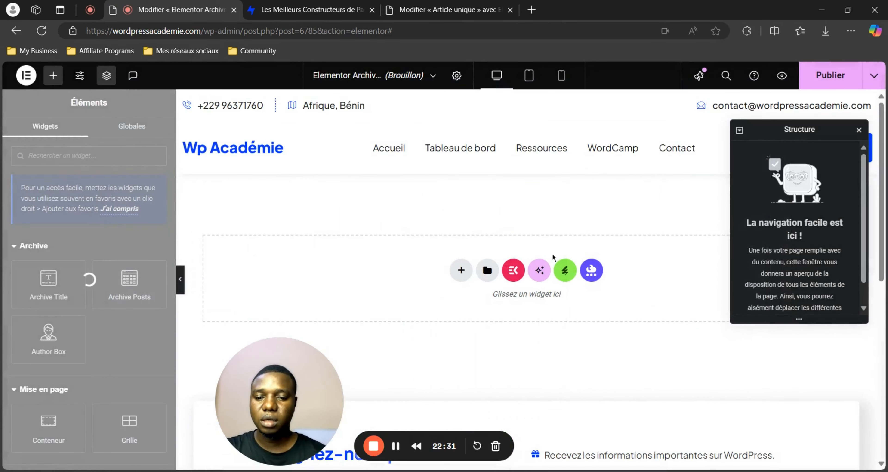
{"action": "left_click", "coordinate": [565, 272]}
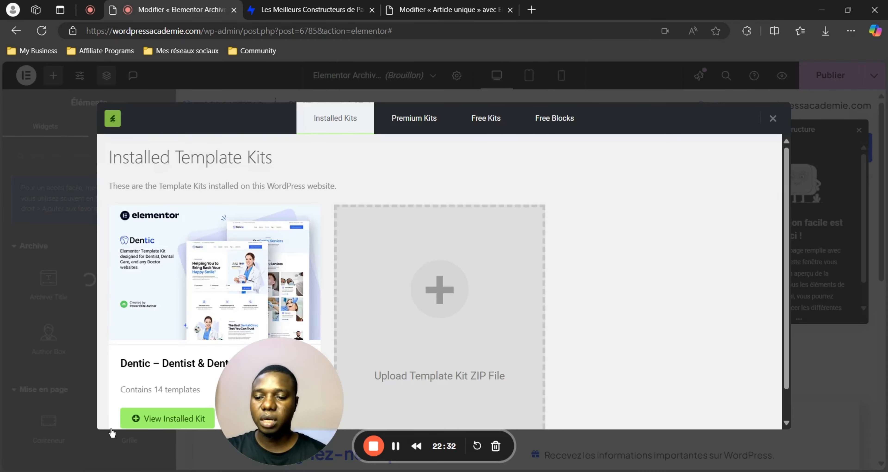
{"action": "left_click", "coordinate": [157, 417]}
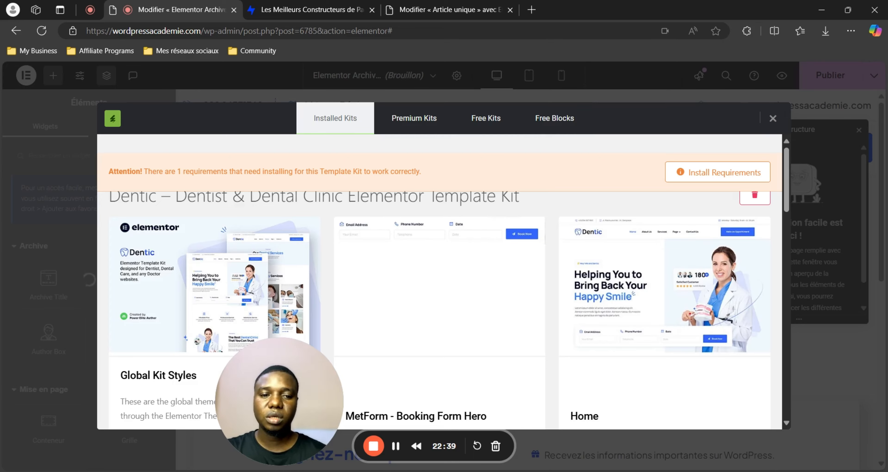
{"action": "left_click", "coordinate": [773, 118]}
Step: Insert the saved "Article archives" template from the library's own models (Mes modèles) into the empty page
{"action": "left_click", "coordinate": [487, 271]}
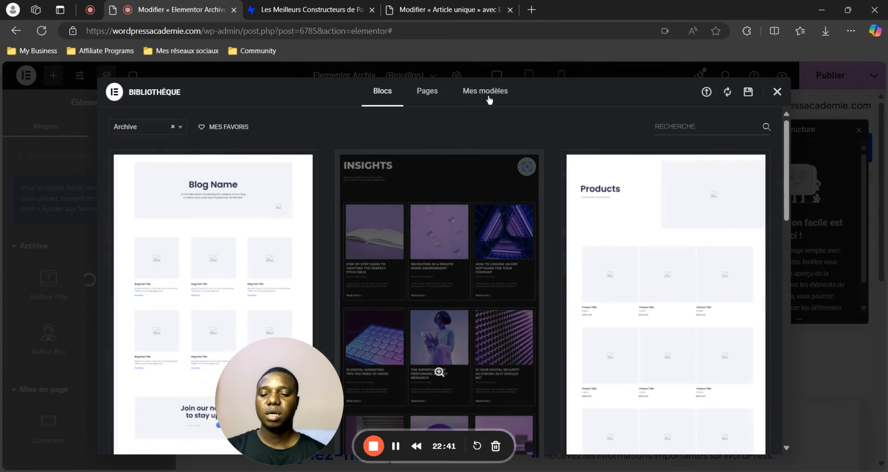
{"action": "left_click", "coordinate": [489, 99]}
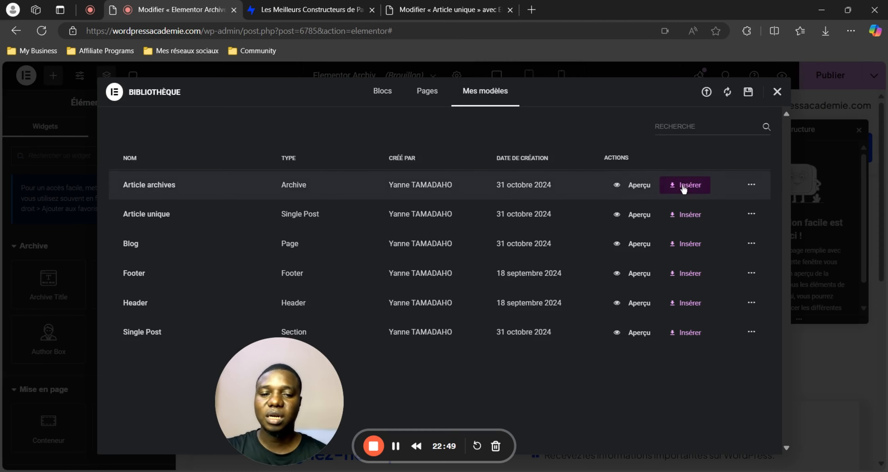
{"action": "left_click", "coordinate": [685, 186]}
{"action": "left_click", "coordinate": [517, 297]}
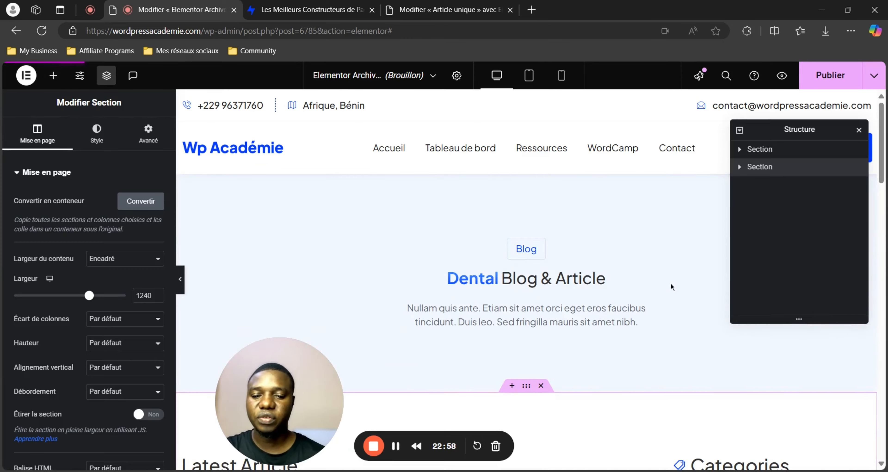
Step: Examine the inserted layout and the content and query settings (Réglage) of its "Bloc de publications" widget
{"action": "scroll", "coordinate": [551, 266], "scroll_direction": "down", "scroll_amount": 8}
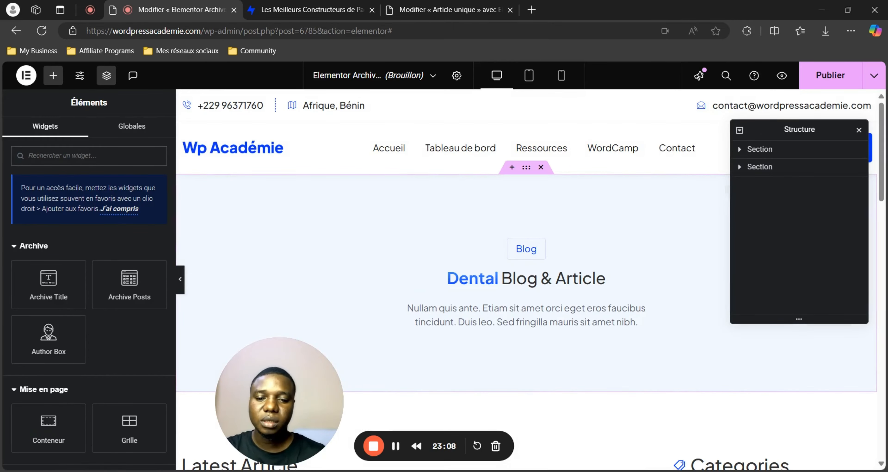
{"action": "scroll", "coordinate": [530, 307], "scroll_direction": "down", "scroll_amount": 10}
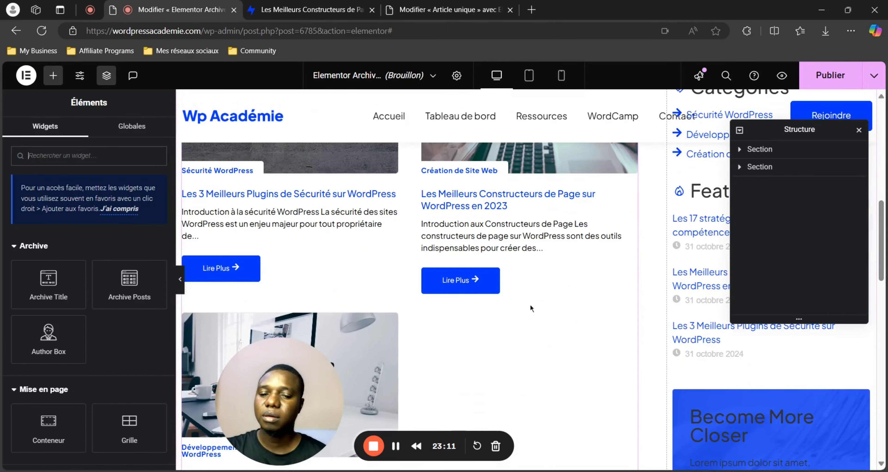
{"action": "left_click", "coordinate": [530, 305]}
{"action": "scroll", "coordinate": [94, 305], "scroll_direction": "down", "scroll_amount": 5}
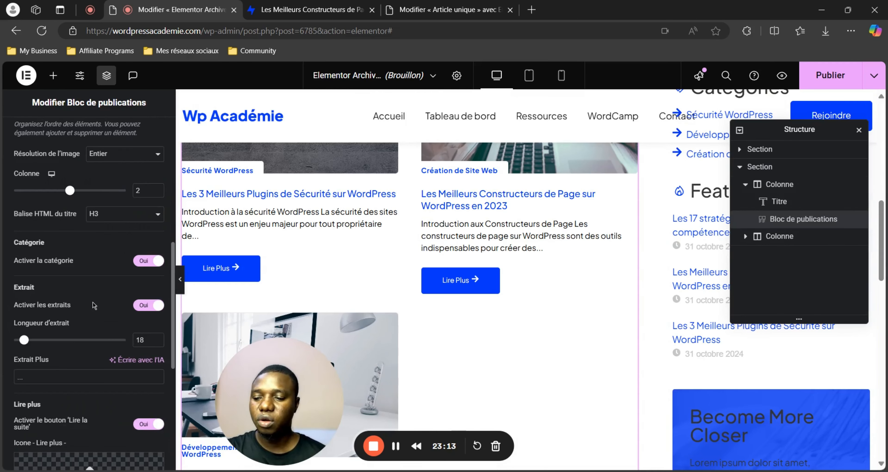
{"action": "scroll", "coordinate": [93, 305], "scroll_direction": "down", "scroll_amount": 6}
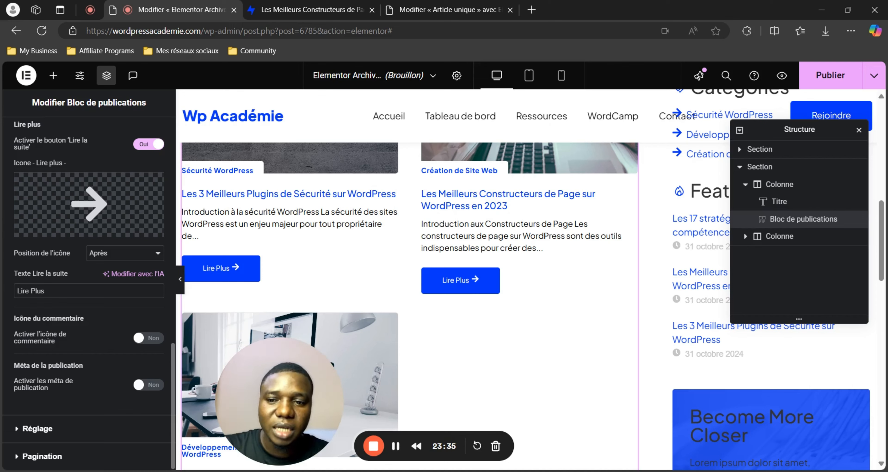
{"action": "left_click", "coordinate": [46, 429]}
{"action": "scroll", "coordinate": [67, 257], "scroll_direction": "down", "scroll_amount": 10}
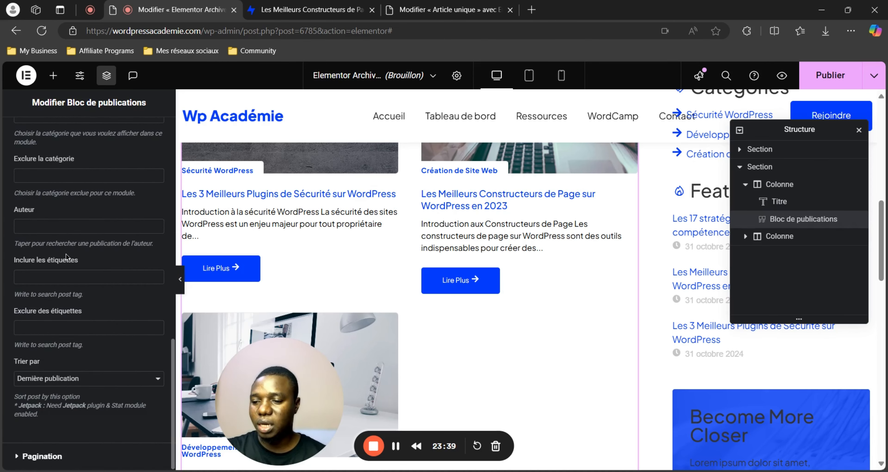
{"action": "scroll", "coordinate": [67, 257], "scroll_direction": "up", "scroll_amount": 10}
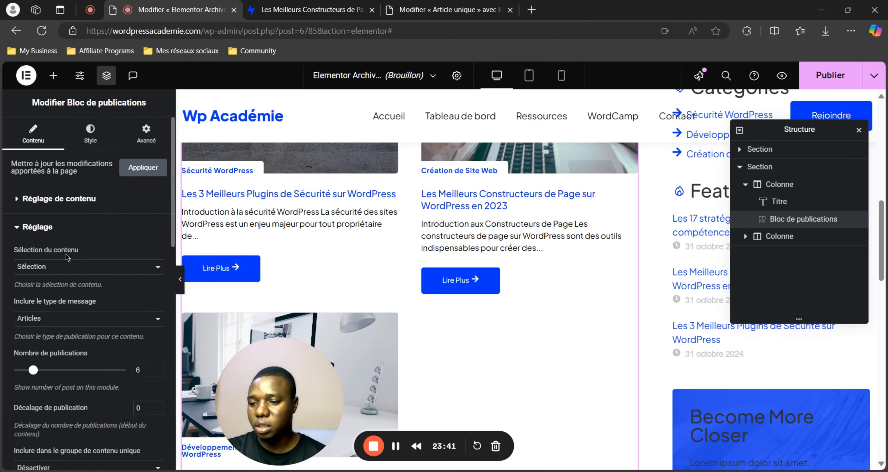
Step: Delete the "Bloc de publications" widget under the "Latest Article" heading
{"action": "left_click", "coordinate": [59, 75]}
{"action": "scroll", "coordinate": [404, 313], "scroll_direction": "up", "scroll_amount": 5}
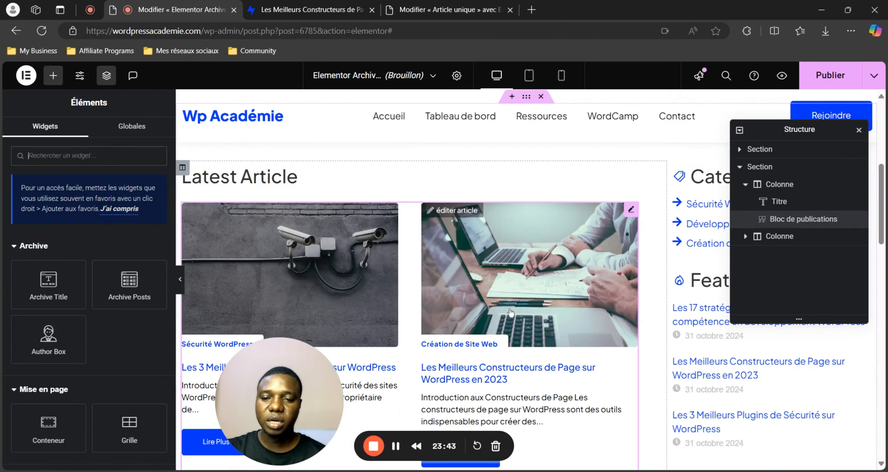
{"action": "right_click", "coordinate": [405, 313]}
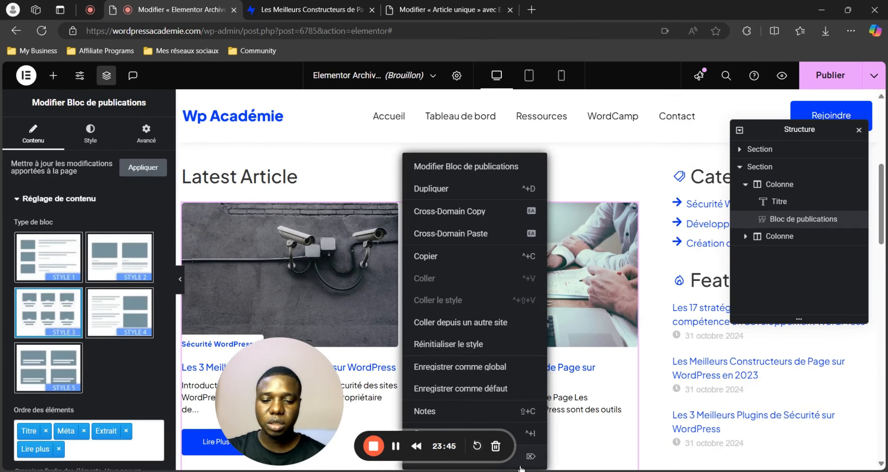
{"action": "key", "text": "Delete"}
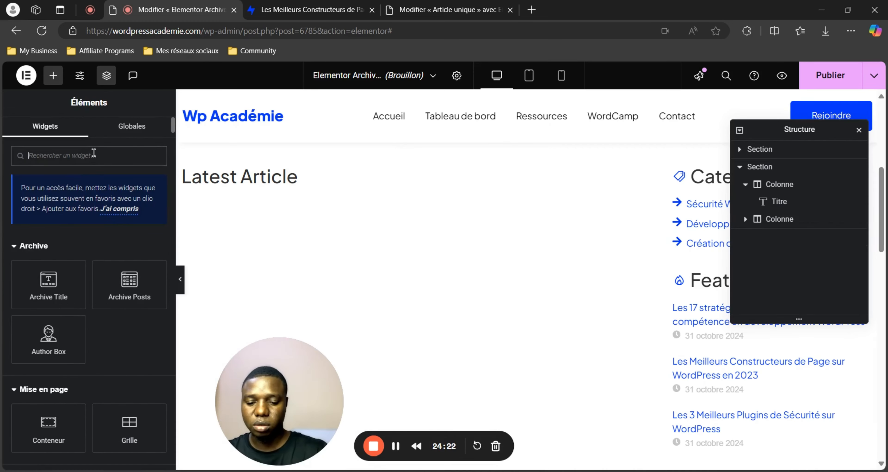
Step: Search the widgets for "post" and place a Posts widget below the "Latest Article" heading
{"action": "type", "text": "post"}
{"action": "scroll", "coordinate": [129, 312], "scroll_direction": "down", "scroll_amount": 3}
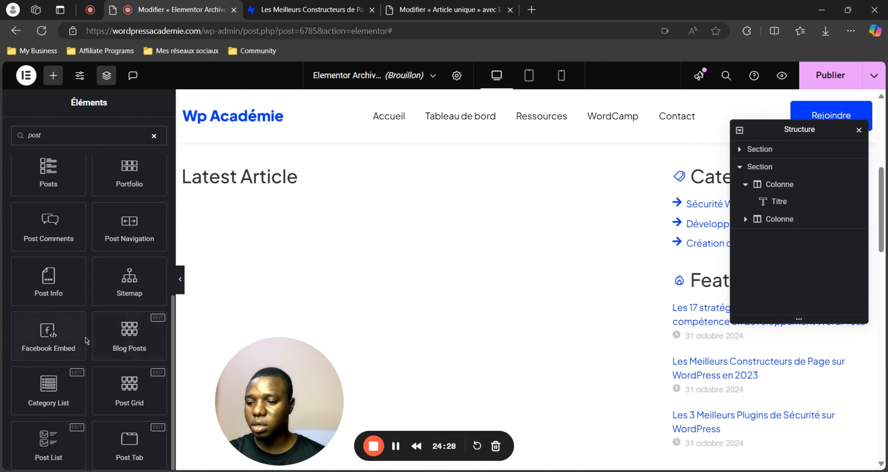
{"action": "scroll", "coordinate": [92, 319], "scroll_direction": "up", "scroll_amount": 2}
{"action": "left_click_drag", "start_coordinate": [53, 242], "coordinate": [322, 188]}
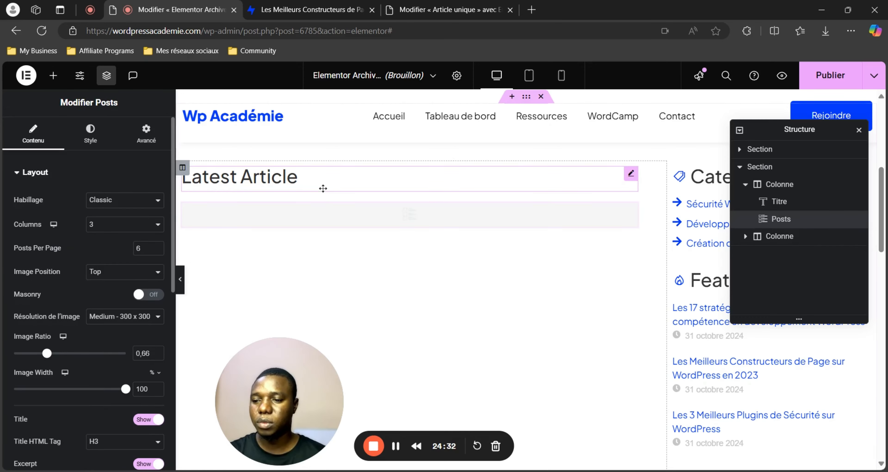
Step: Set the Posts widget's skin (Habillage) to Cards with 2 columns
{"action": "scroll", "coordinate": [111, 275], "scroll_direction": "down", "scroll_amount": 5}
{"action": "scroll", "coordinate": [111, 275], "scroll_direction": "down", "scroll_amount": 5}
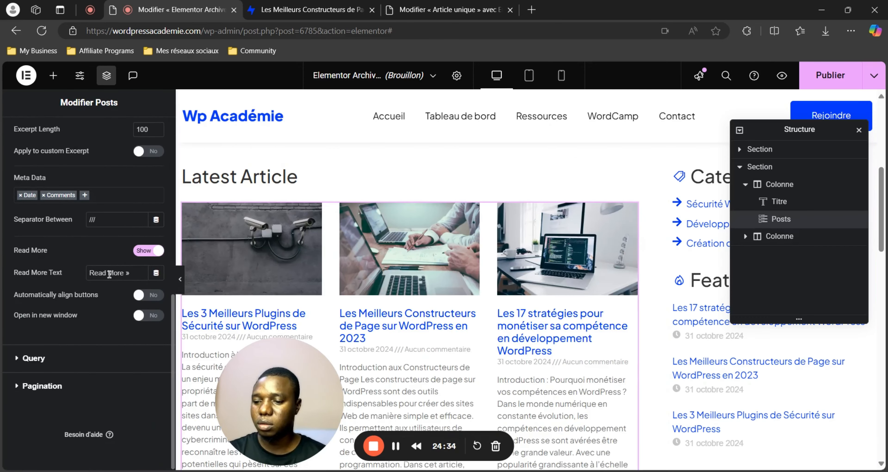
{"action": "scroll", "coordinate": [122, 265], "scroll_direction": "up", "scroll_amount": 8}
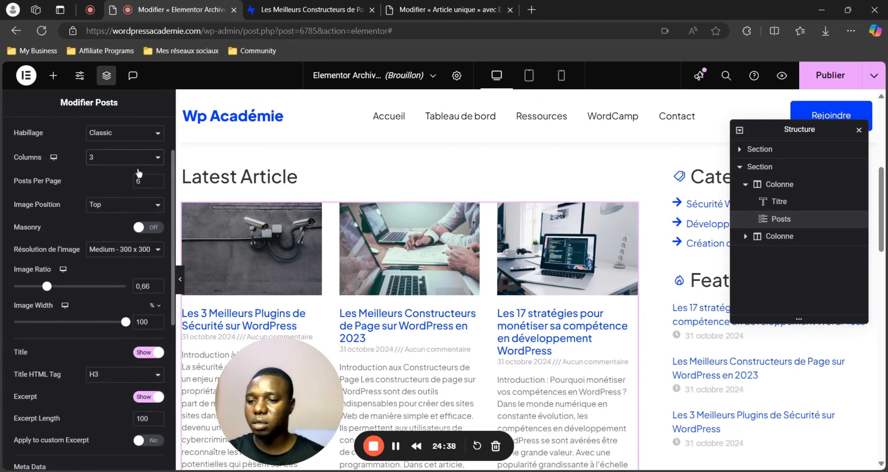
{"action": "left_click", "coordinate": [114, 184]}
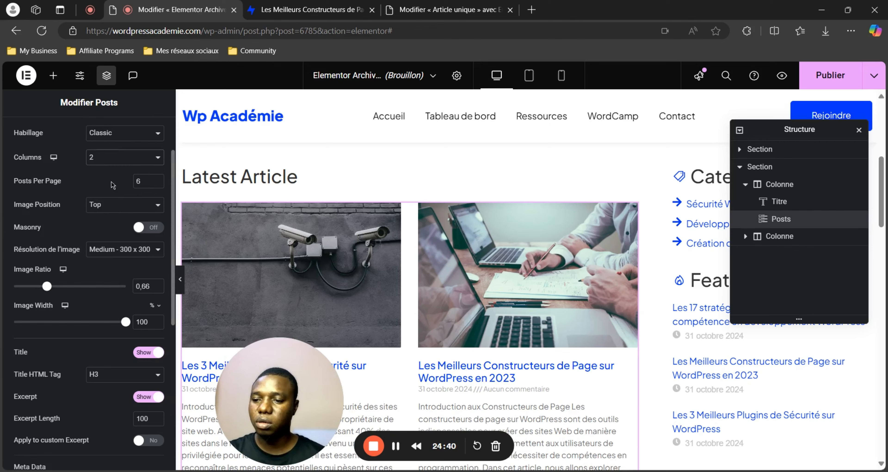
{"action": "left_click", "coordinate": [126, 138]}
{"action": "key", "text": "Down"}
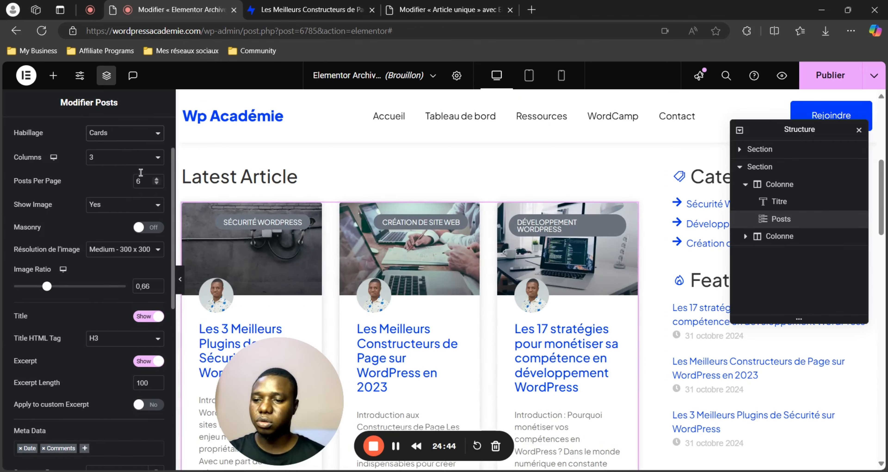
{"action": "left_click", "coordinate": [152, 159]}
{"action": "left_click", "coordinate": [114, 186]}
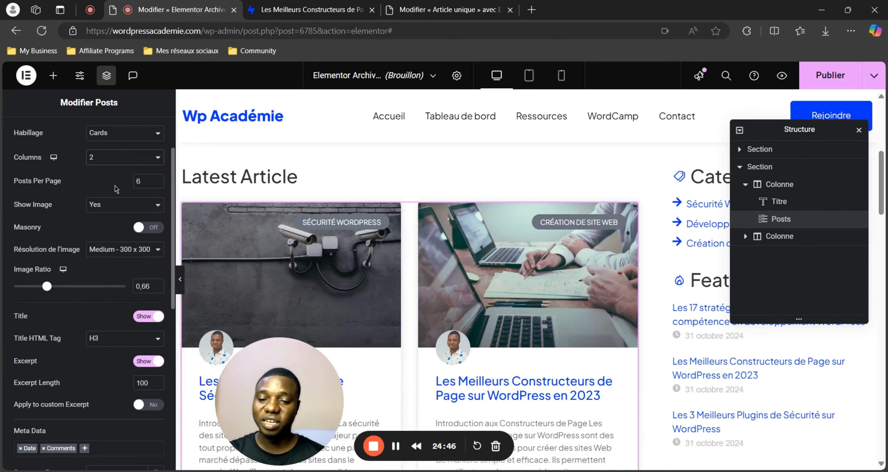
Step: Set the Posts widget's excerpt length to 20 and turn on Masonry
{"action": "scroll", "coordinate": [500, 290], "scroll_direction": "down", "scroll_amount": 5}
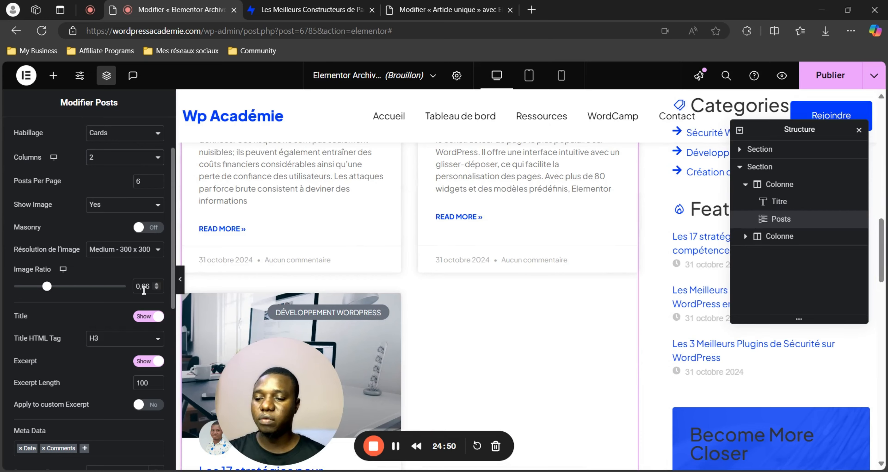
{"action": "scroll", "coordinate": [414, 193], "scroll_direction": "up", "scroll_amount": 5}
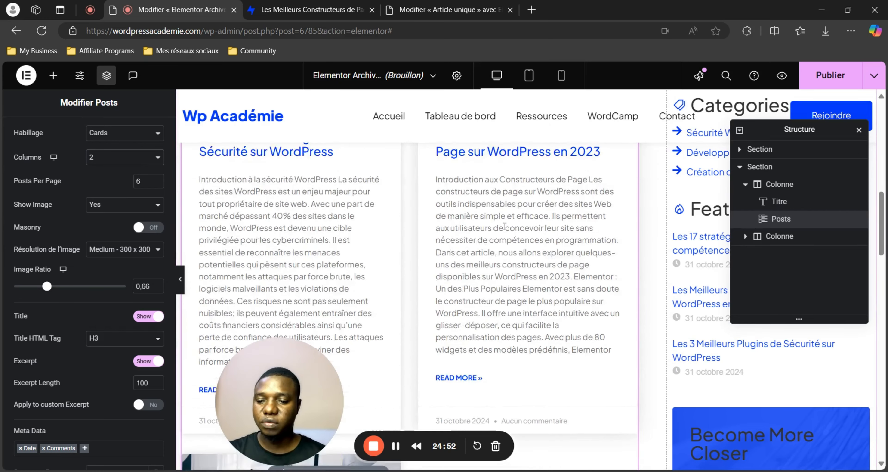
{"action": "scroll", "coordinate": [504, 226], "scroll_direction": "up", "scroll_amount": 3}
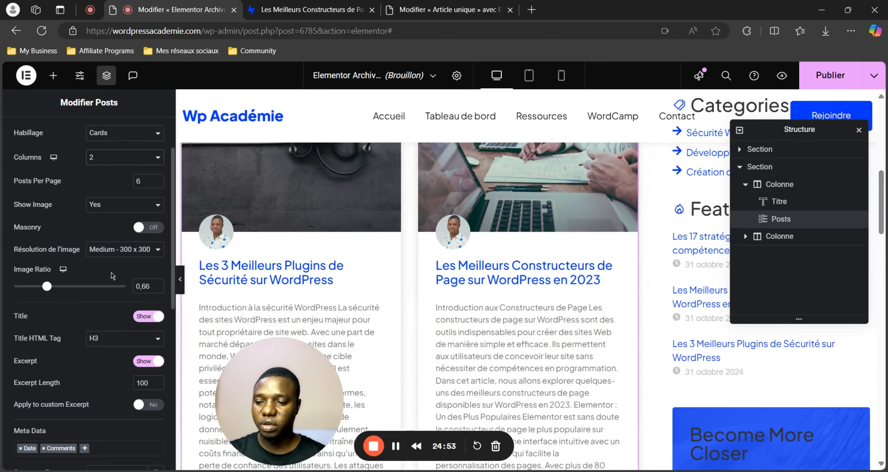
{"action": "double_click", "coordinate": [143, 383]}
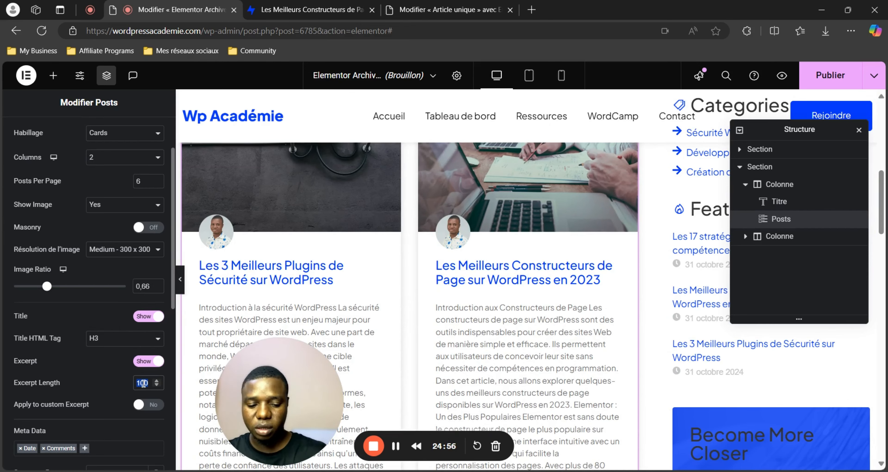
{"action": "type", "text": "20"}
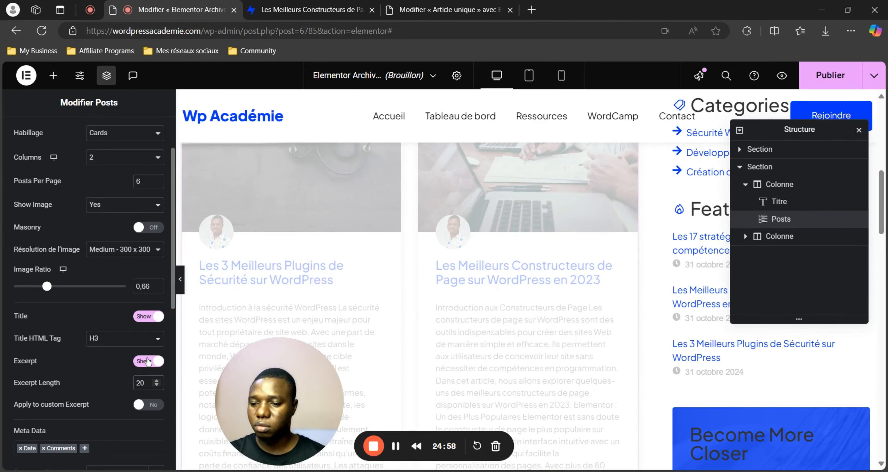
{"action": "scroll", "coordinate": [541, 321], "scroll_direction": "down", "scroll_amount": 3}
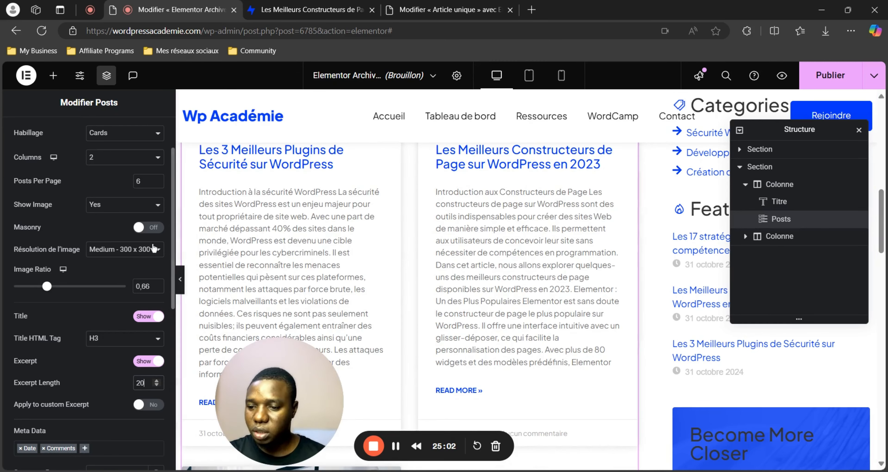
{"action": "left_click", "coordinate": [156, 228]}
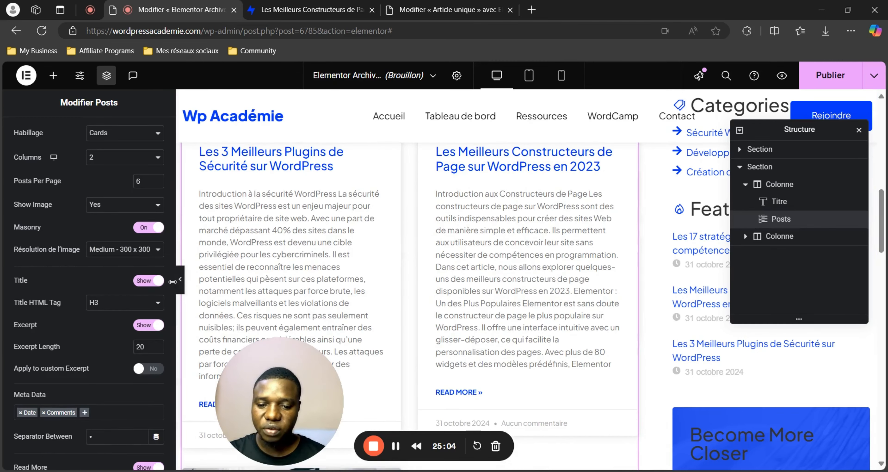
Step: Set the Posts widget's query source to Current Query
{"action": "scroll", "coordinate": [158, 269], "scroll_direction": "down", "scroll_amount": 3}
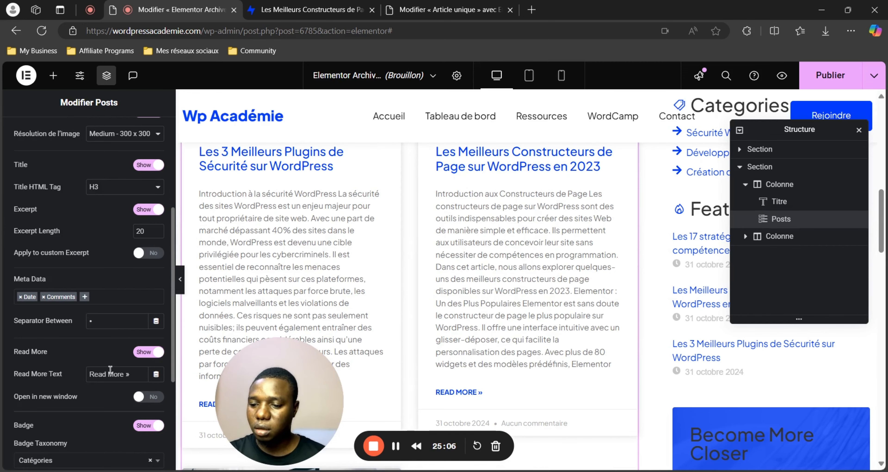
{"action": "scroll", "coordinate": [231, 276], "scroll_direction": "down", "scroll_amount": 3}
{"action": "scroll", "coordinate": [14, 403], "scroll_direction": "down", "scroll_amount": 5}
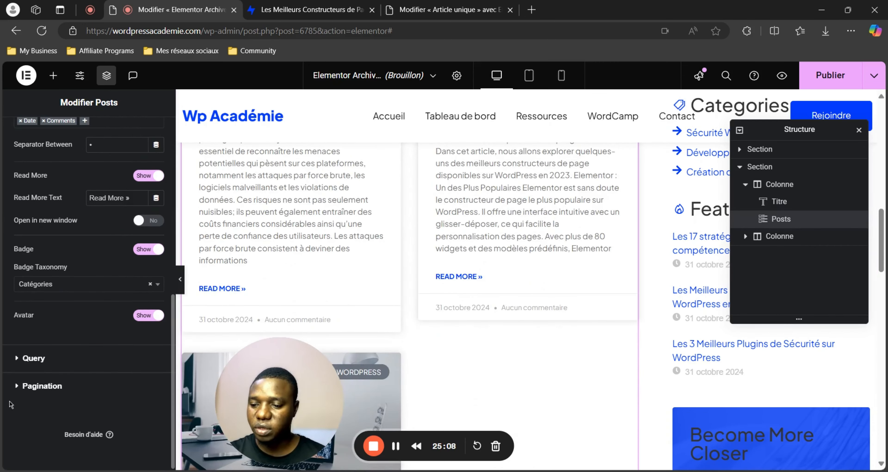
{"action": "left_click", "coordinate": [38, 367]}
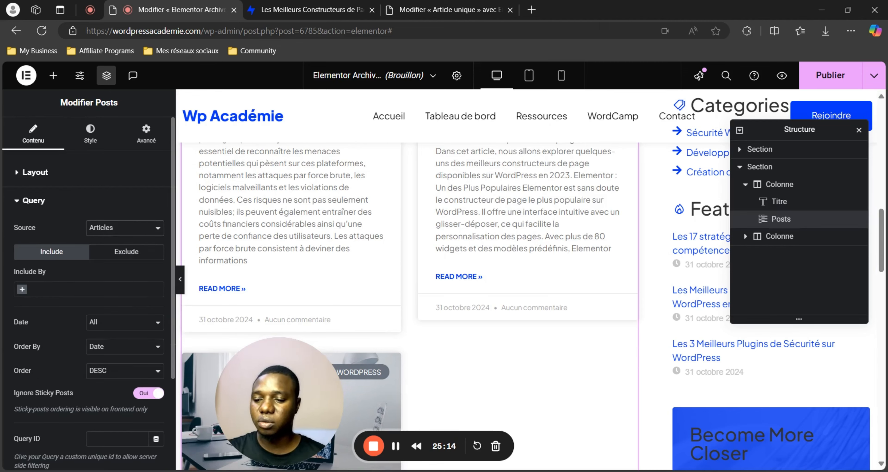
{"action": "left_click", "coordinate": [143, 376]}
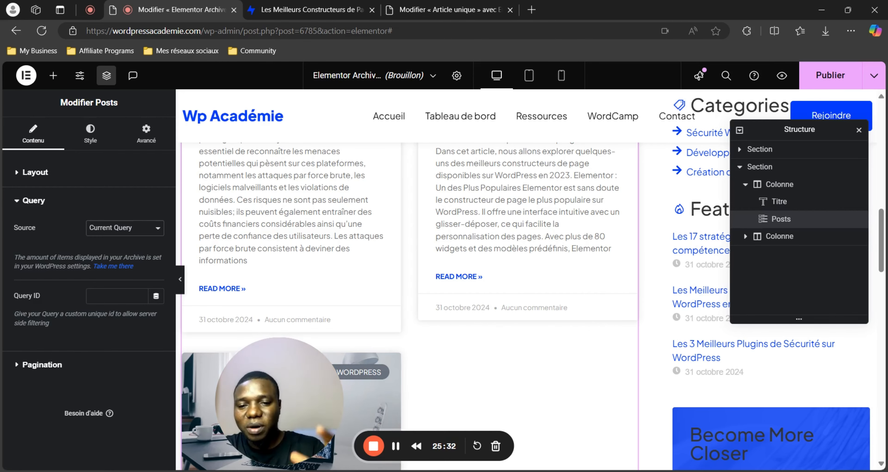
{"action": "scroll", "coordinate": [295, 397], "scroll_direction": "up", "scroll_amount": 10}
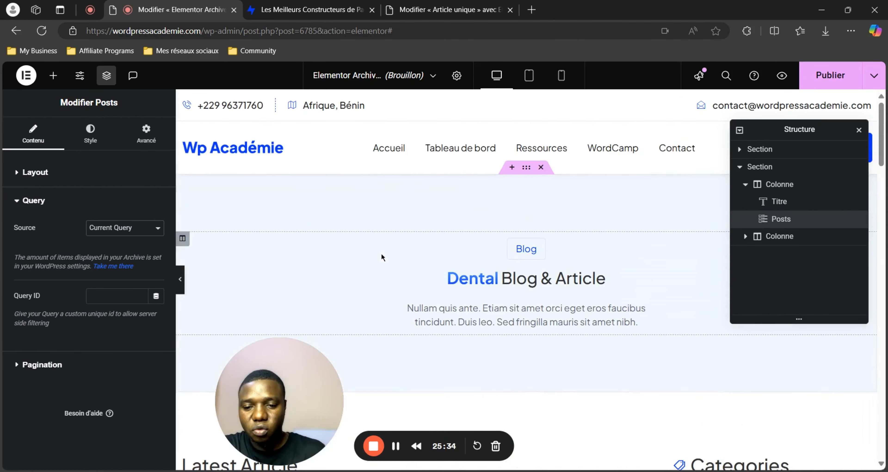
Step: Publish the archive template with three display conditions, including Catégories set to All and Search Results
{"action": "scroll", "coordinate": [458, 233], "scroll_direction": "down", "scroll_amount": 5}
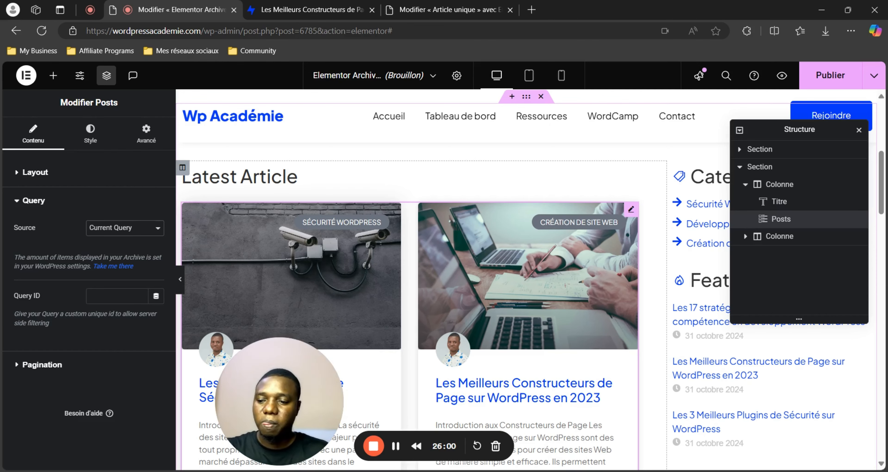
{"action": "scroll", "coordinate": [410, 255], "scroll_direction": "down", "scroll_amount": 4}
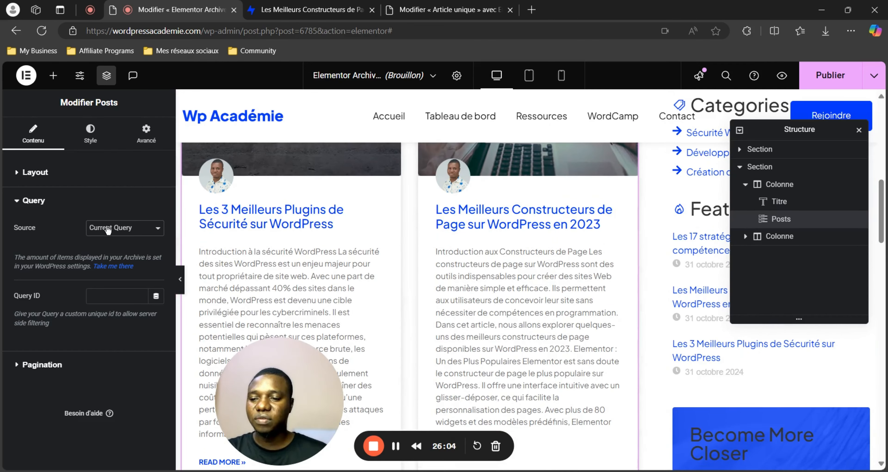
{"action": "left_click", "coordinate": [841, 75]}
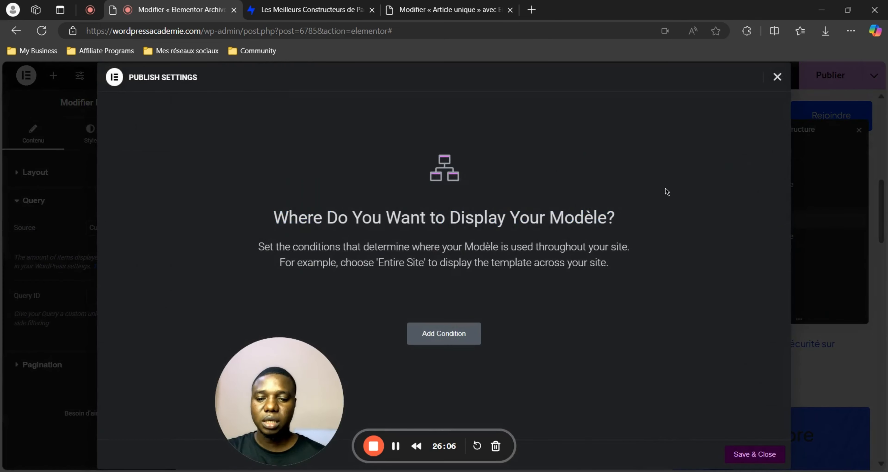
{"action": "left_click", "coordinate": [468, 345]}
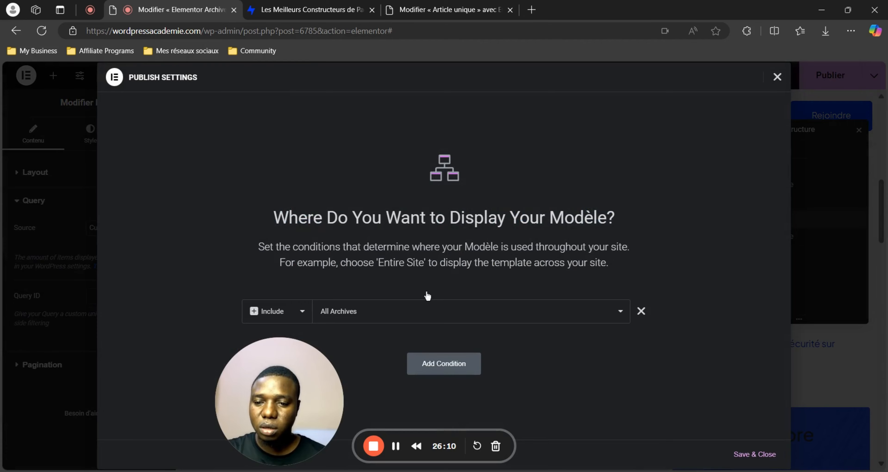
{"action": "left_click", "coordinate": [464, 343]}
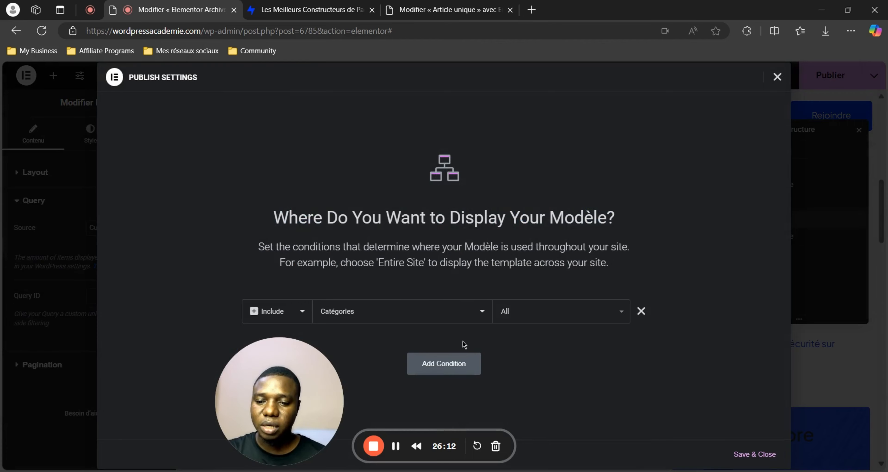
{"action": "left_click", "coordinate": [469, 373]}
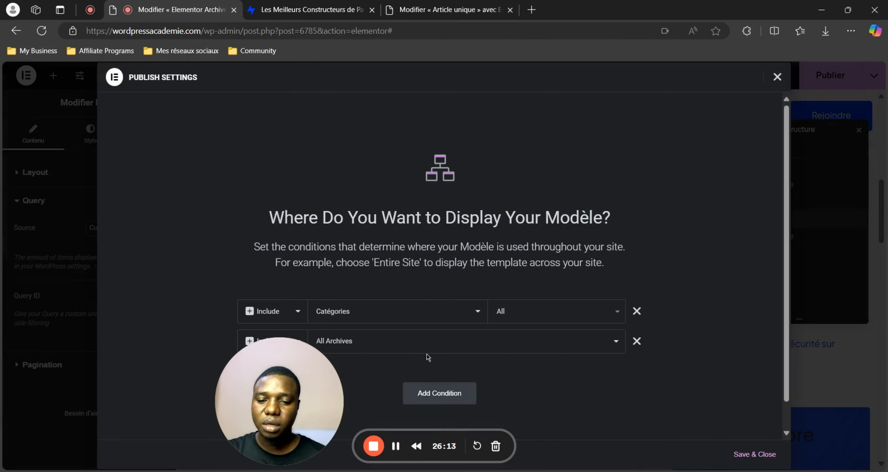
{"action": "left_click", "coordinate": [420, 326]}
{"action": "left_click", "coordinate": [470, 390]}
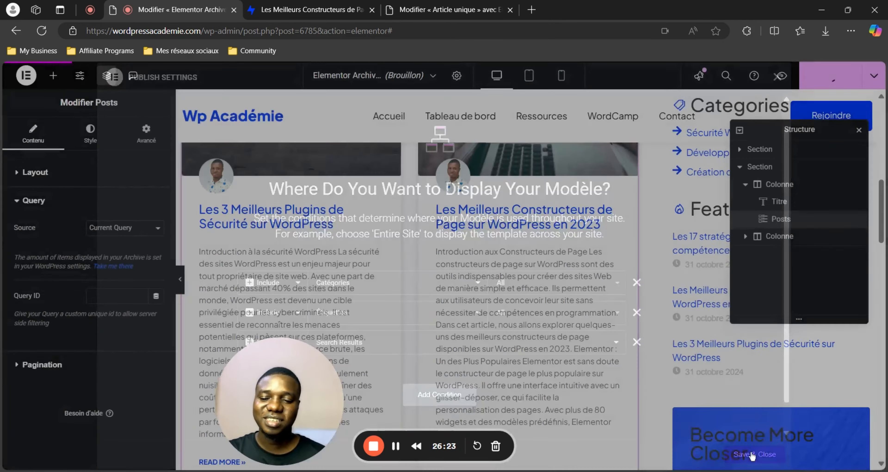
{"action": "left_click", "coordinate": [754, 454]}
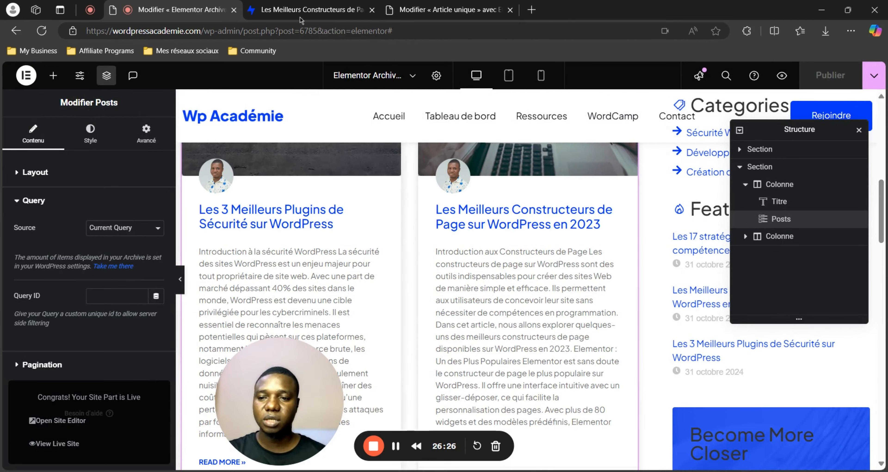
Step: Open wordpressacademie.com/BLOG on the live site and examine its article listing
{"action": "left_click", "coordinate": [310, 10]}
{"action": "scroll", "coordinate": [403, 148], "scroll_direction": "up", "scroll_amount": 2}
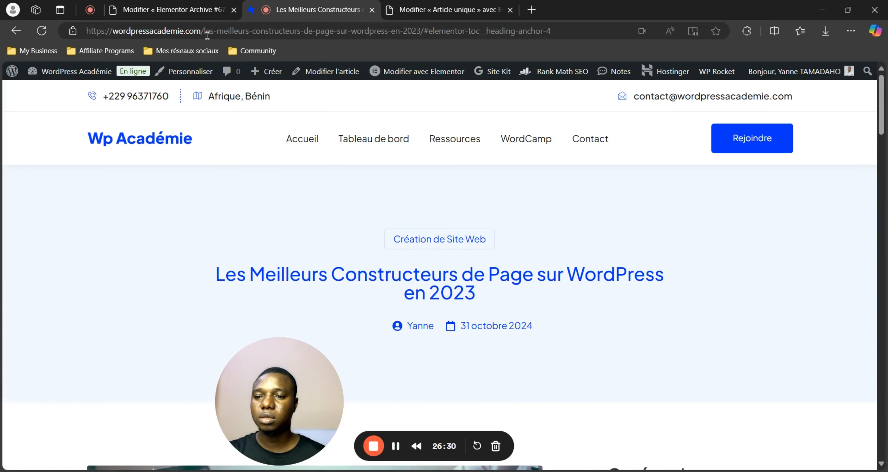
{"action": "left_click_drag", "start_coordinate": [204, 31], "coordinate": [663, 31]}
{"action": "type", "text": "BLOG"}
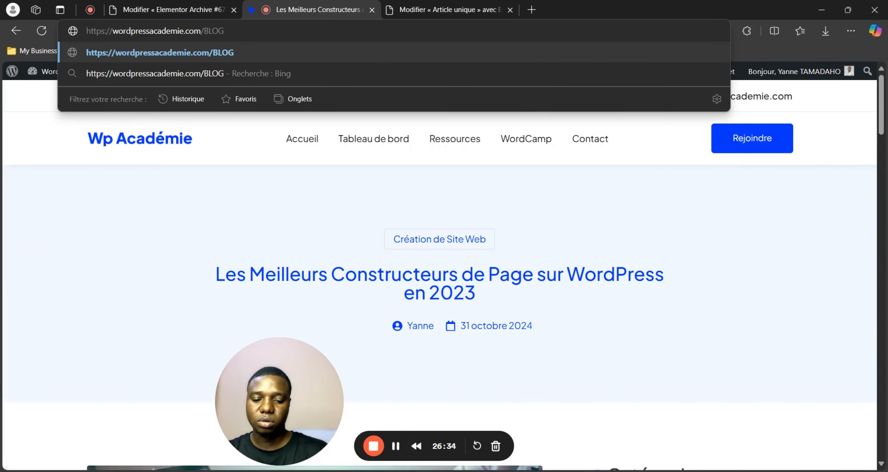
{"action": "key", "text": "Return"}
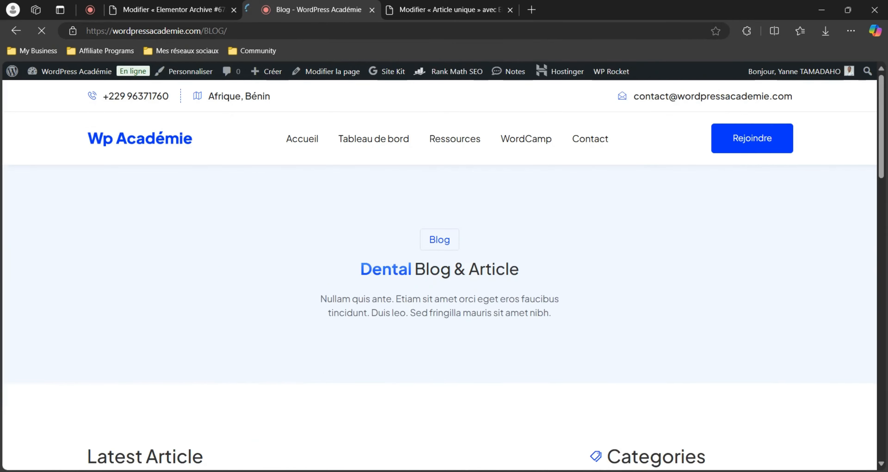
{"action": "scroll", "coordinate": [529, 254], "scroll_direction": "down", "scroll_amount": 5}
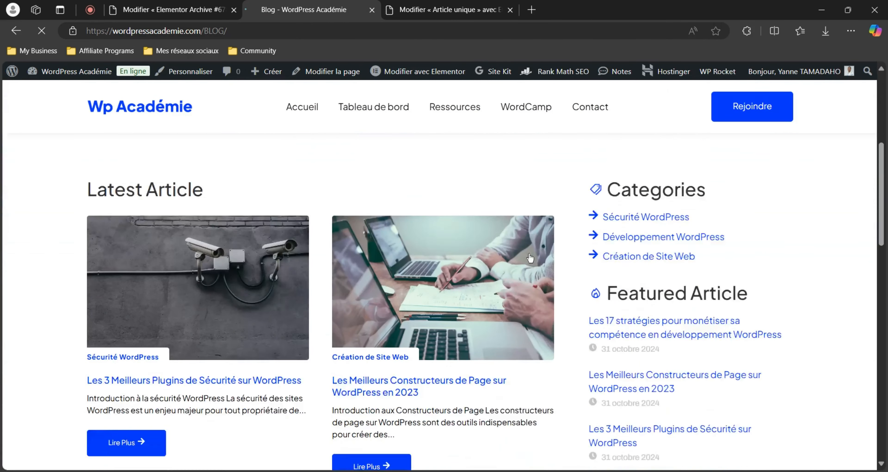
{"action": "scroll", "coordinate": [529, 256], "scroll_direction": "down", "scroll_amount": 4}
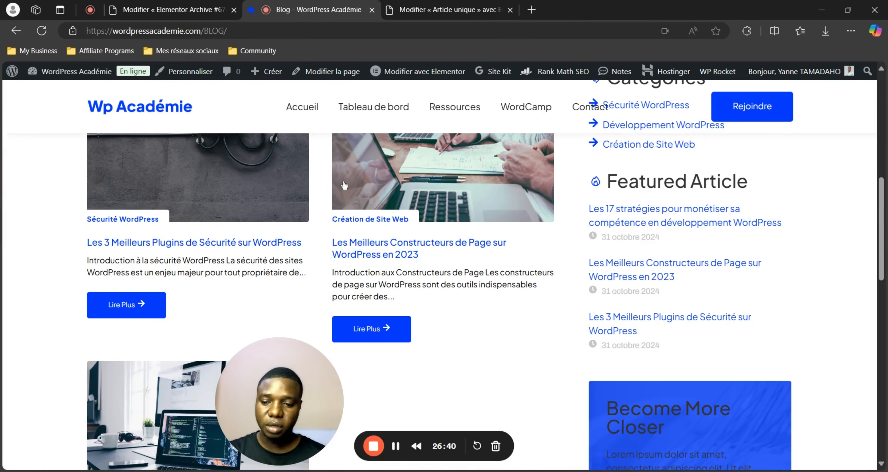
Step: Open the article "Les 3 Meilleurs Plugins de Sécurité sur WordPress" from the blog listing and look over its layout
{"action": "left_click", "coordinate": [130, 307]}
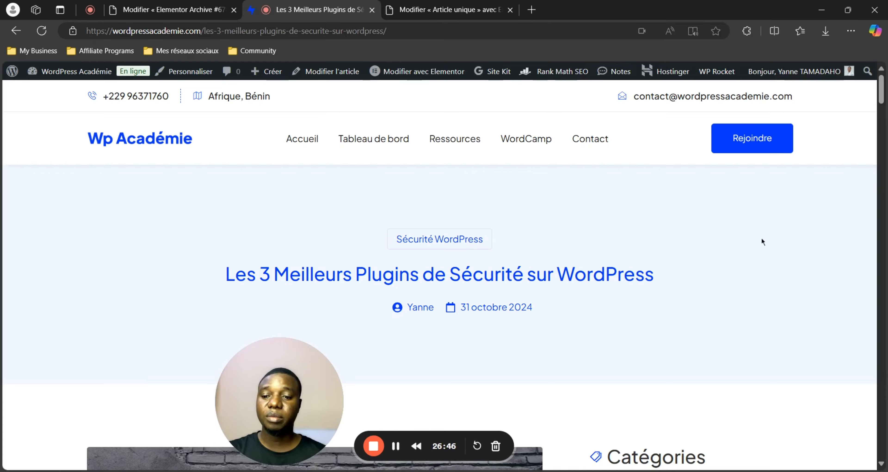
{"action": "scroll", "coordinate": [761, 240], "scroll_direction": "down", "scroll_amount": 10}
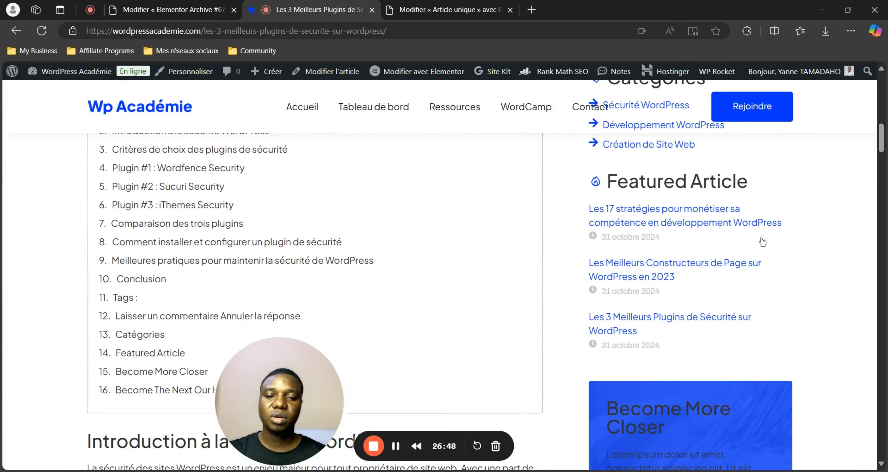
{"action": "scroll", "coordinate": [762, 241], "scroll_direction": "up", "scroll_amount": 10}
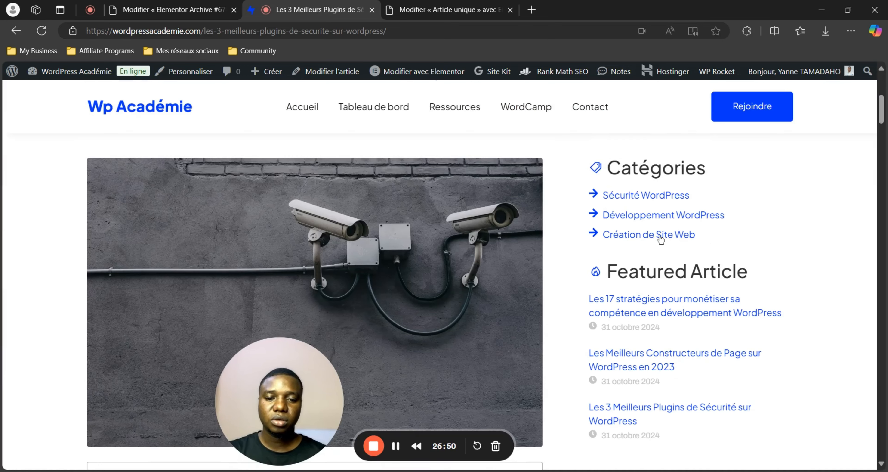
Step: Open the "Création de Site Web" category from the article's sidebar and check how the archive page lists its posts
{"action": "left_click", "coordinate": [660, 239]}
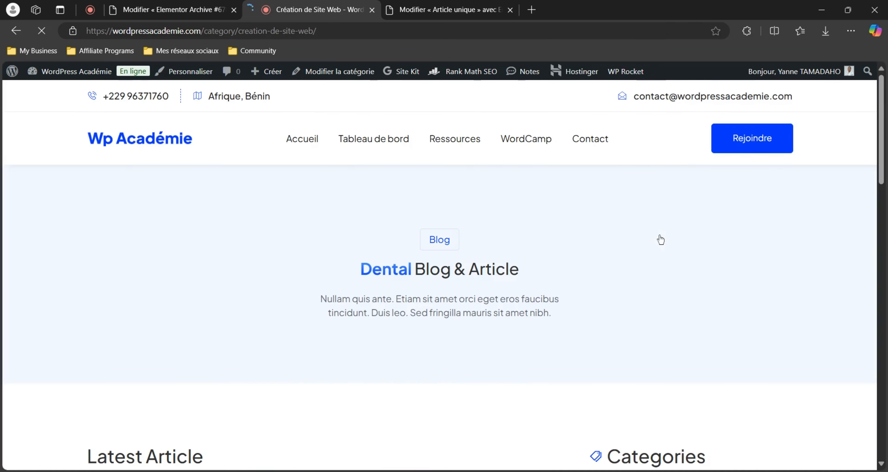
{"action": "scroll", "coordinate": [484, 245], "scroll_direction": "down", "scroll_amount": 6}
{"action": "scroll", "coordinate": [484, 244], "scroll_direction": "down", "scroll_amount": 5}
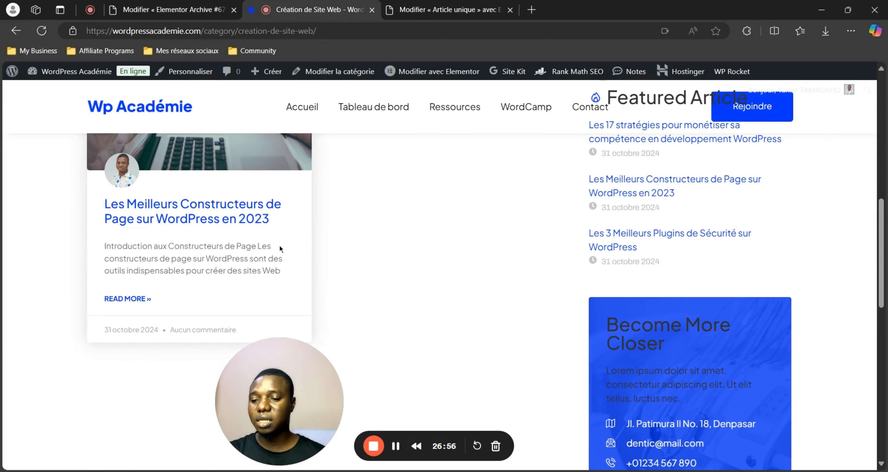
{"action": "scroll", "coordinate": [638, 166], "scroll_direction": "up", "scroll_amount": 6}
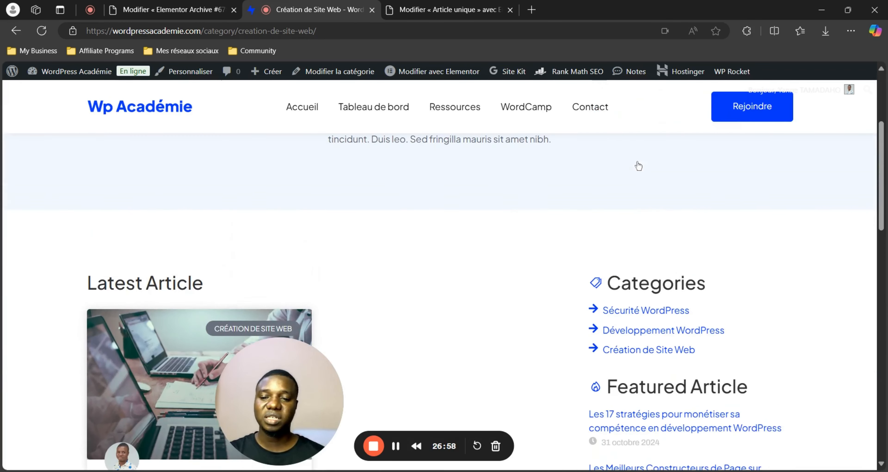